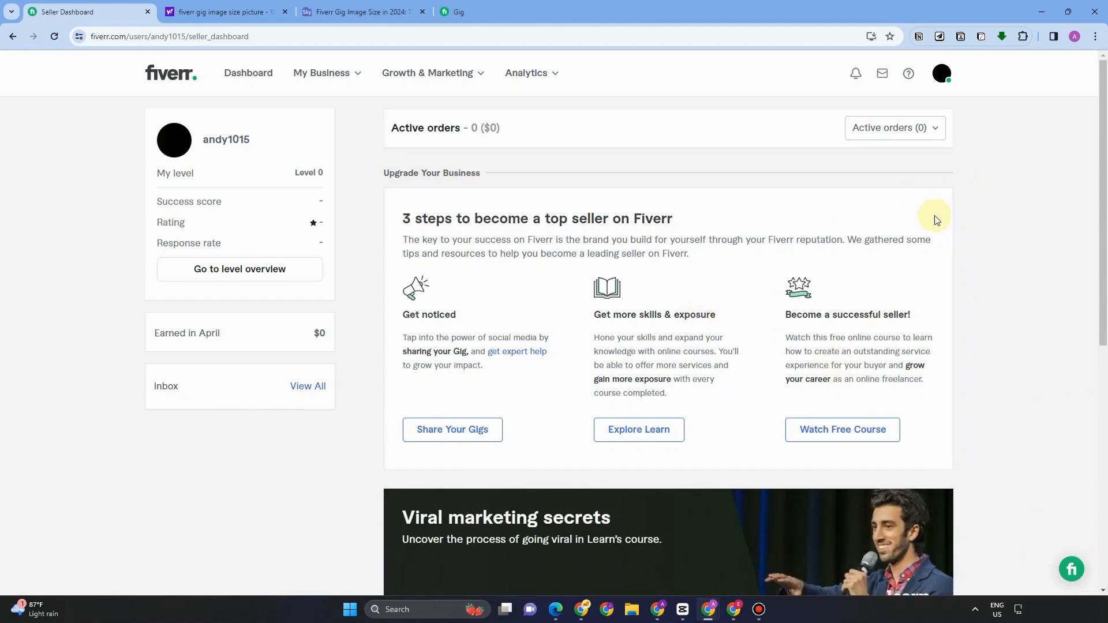
Step: Bring up the article listing Fiverr's 712×430 minimum and 4000×2416 maximum gig image sizes
key("ctrl+3")
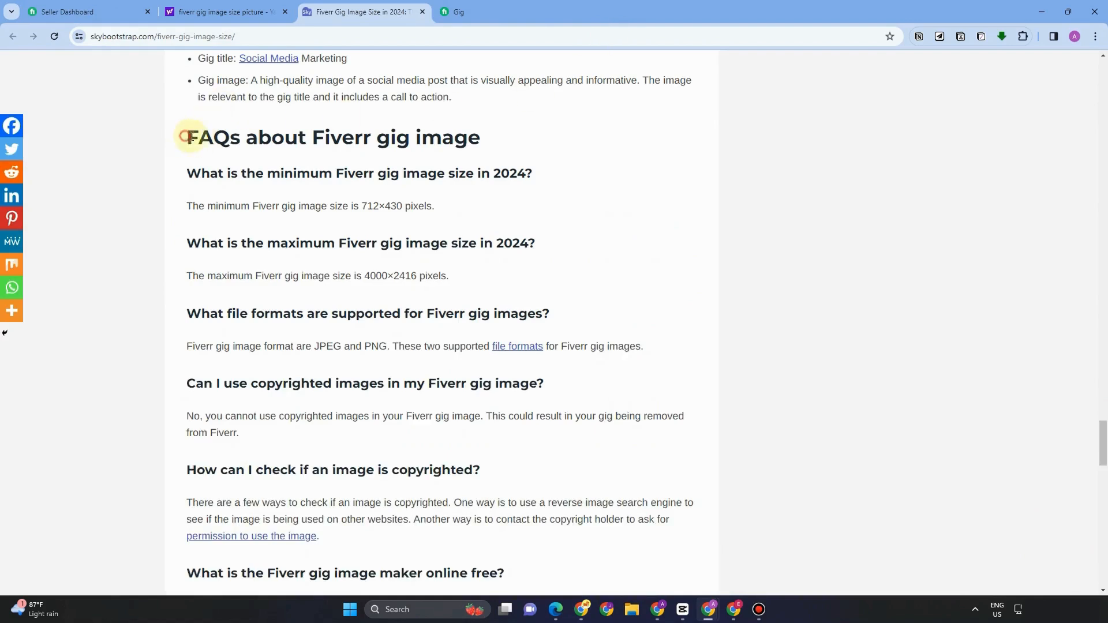
Step: Highlight the FAQ's 712×430 minimum and 4000×2416 maximum gig image sizes
left_click_drag(190, 137, 480, 139)
left_click_drag(194, 173, 528, 172)
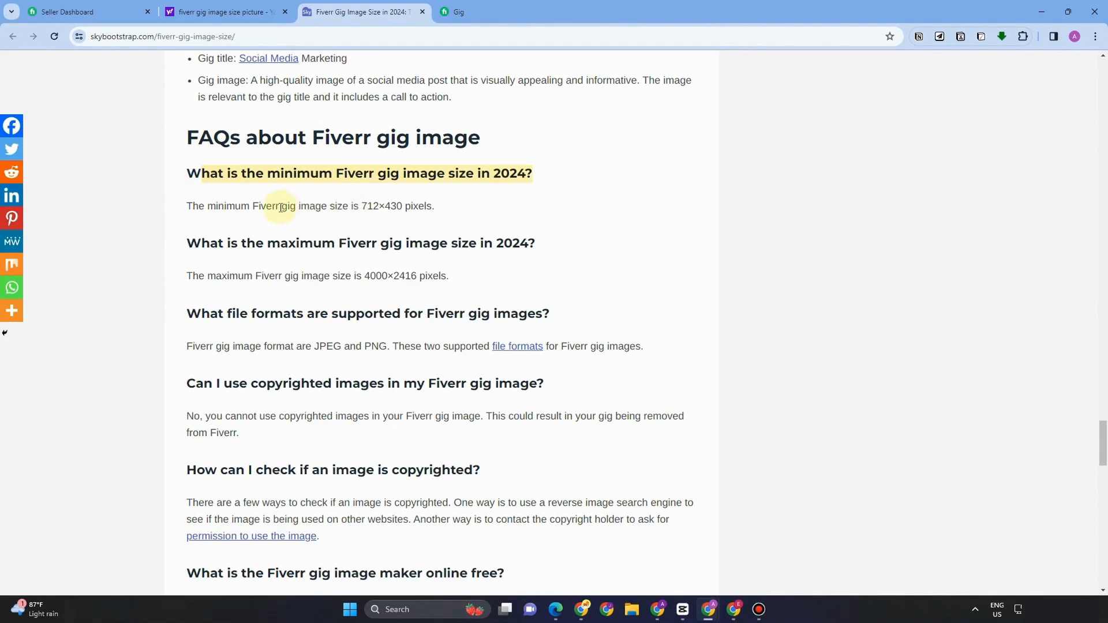
left_click_drag(360, 206, 397, 206)
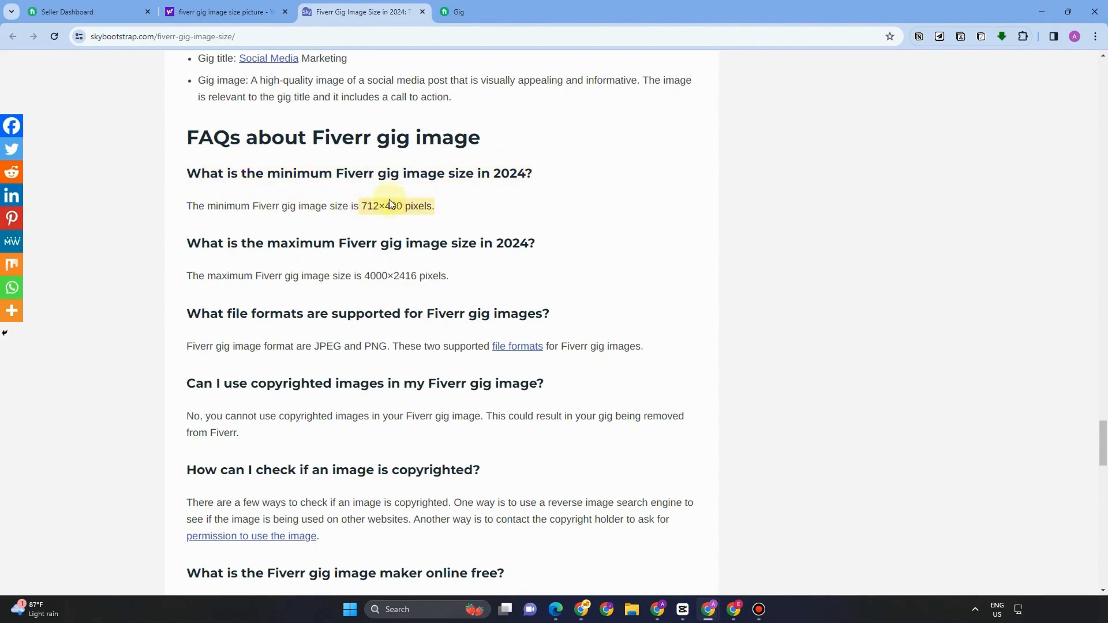
left_click_drag(187, 247, 519, 247)
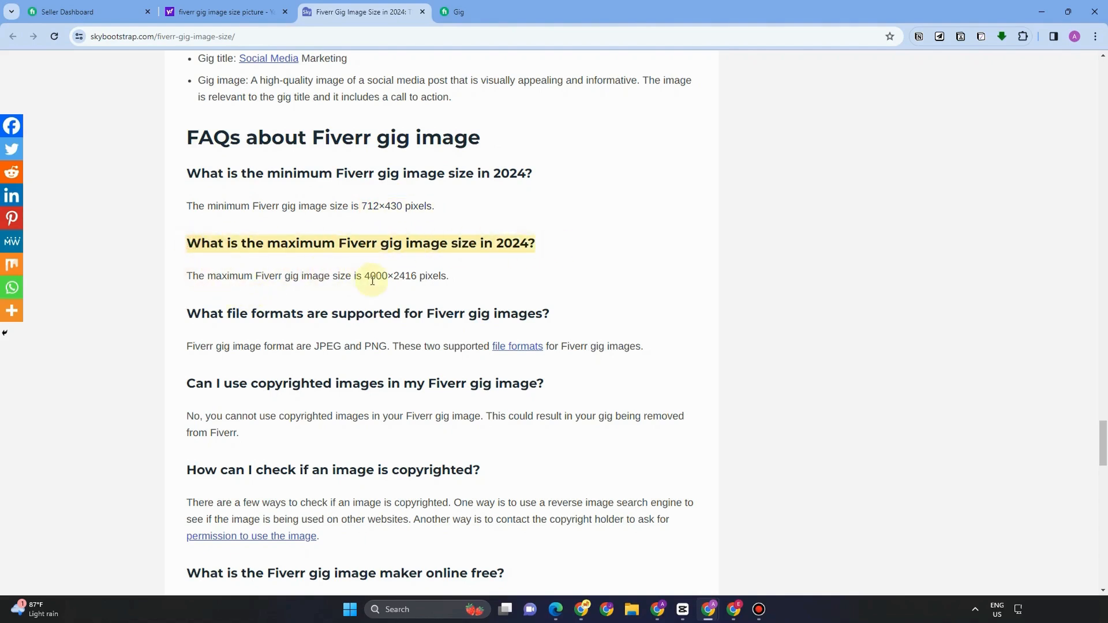
left_click_drag(365, 278, 483, 281)
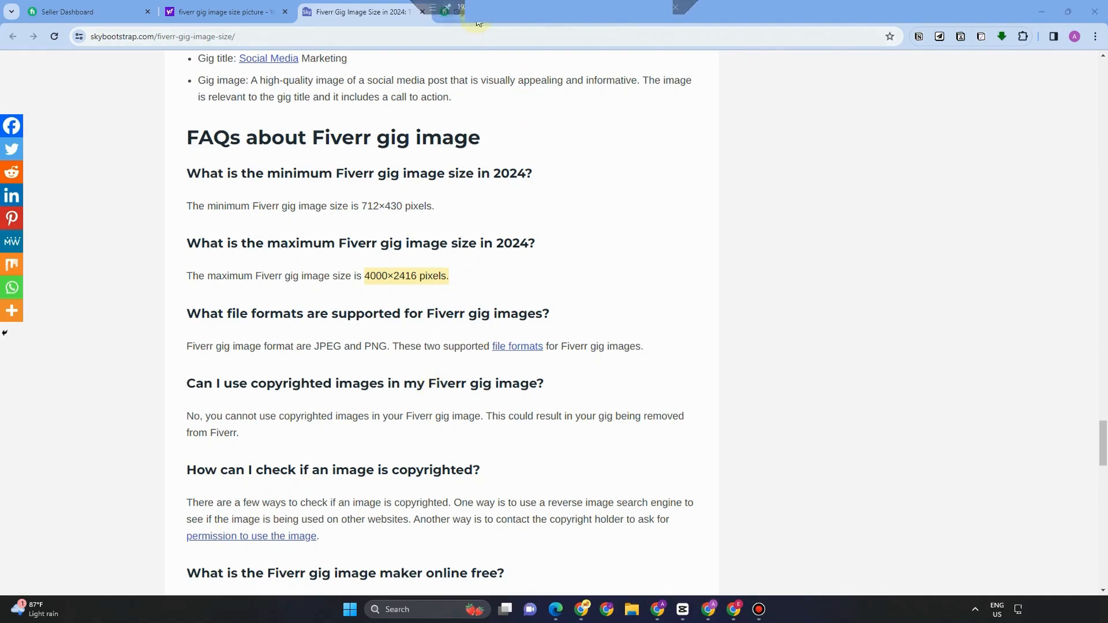
Step: Highlight the recommended 1280 x 769 size in Fiverr's gig guidelines, then return to the Canva window
left_click(458, 13)
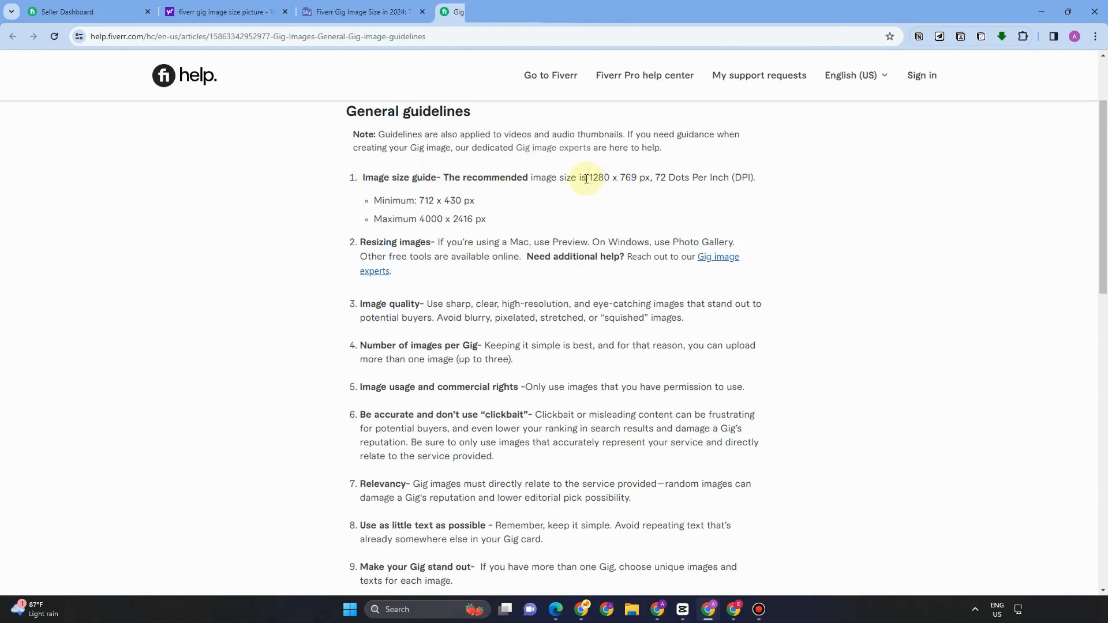
left_click_drag(586, 179, 638, 177)
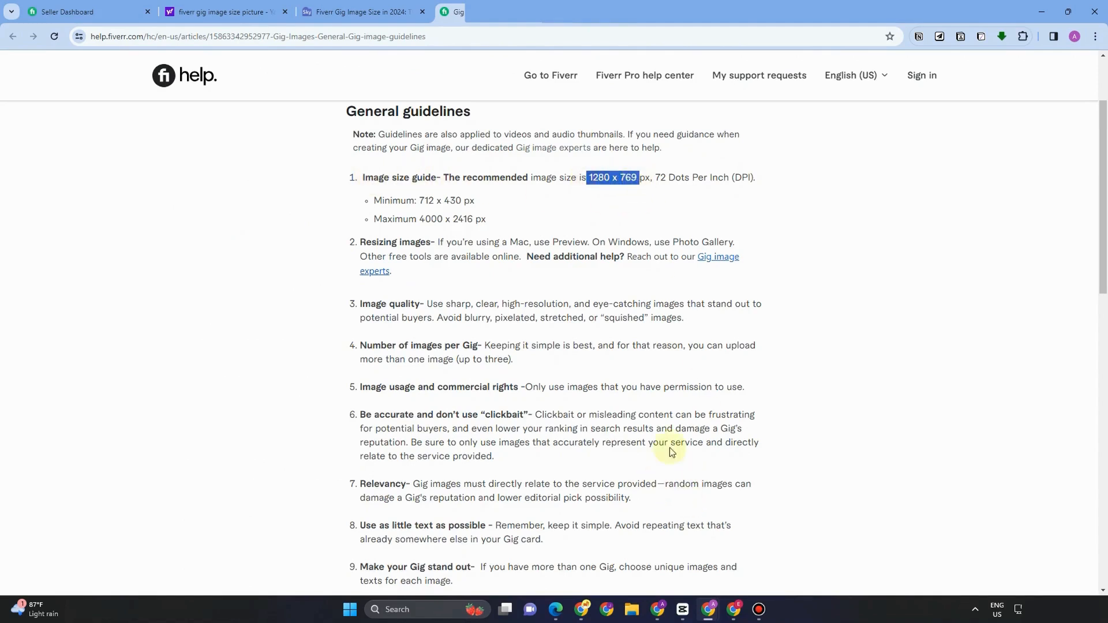
left_click(555, 609)
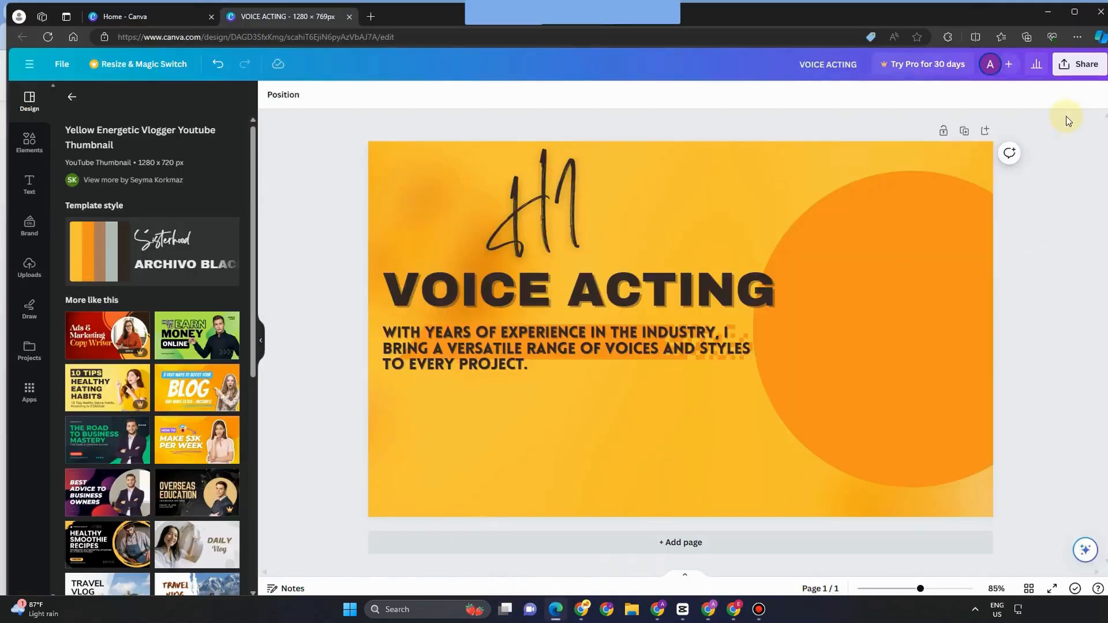
Step: From Canva's home page, create a custom-size 1280 × 769 px blank design
left_click(178, 18)
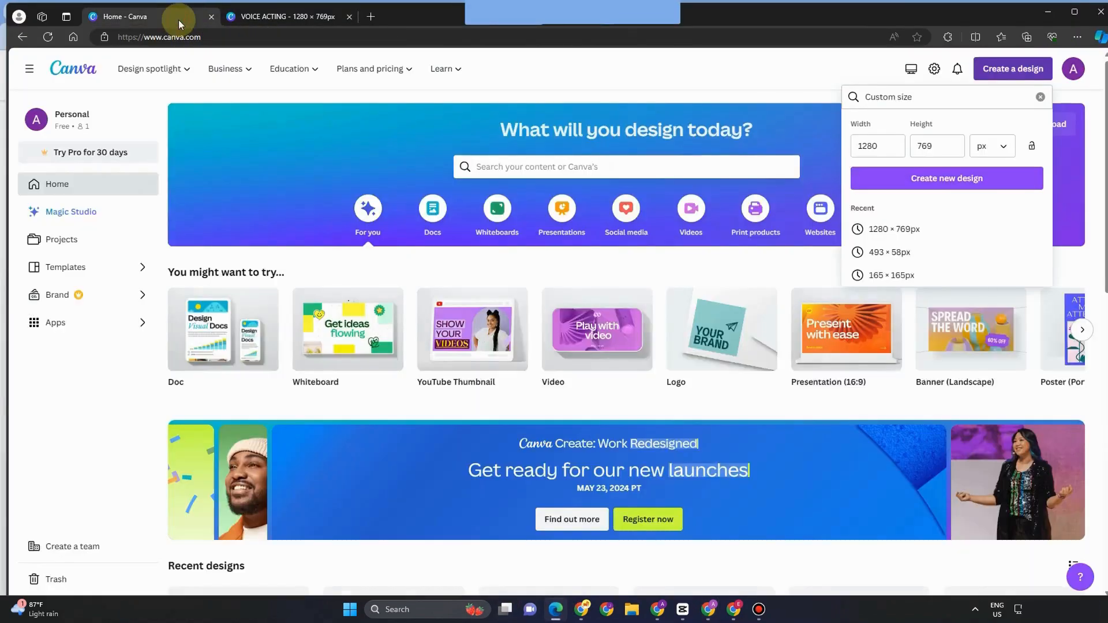
double_click(867, 146)
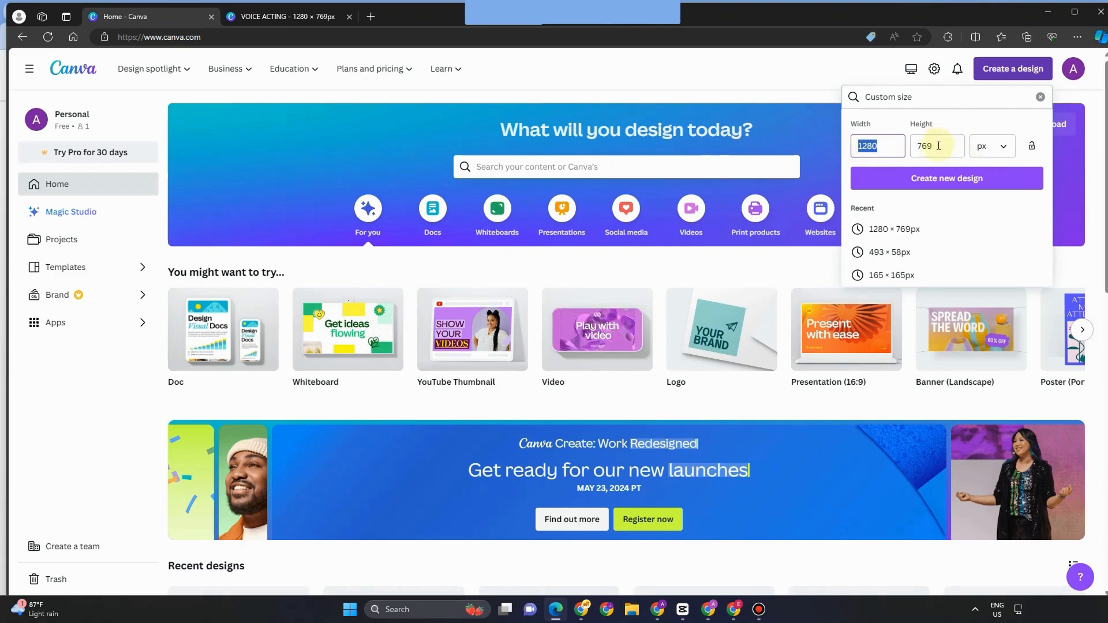
left_click(940, 182)
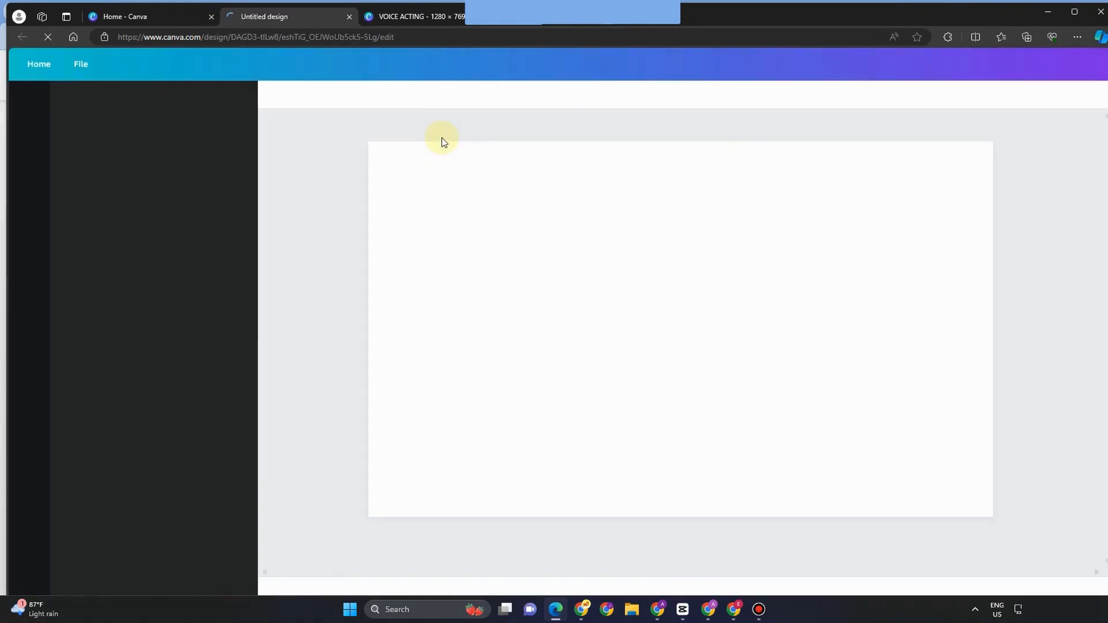
left_click(104, 102)
Step: Search templates for 'cover' and apply the Minimalist Business Coach Facebook Cover template
left_click(110, 153)
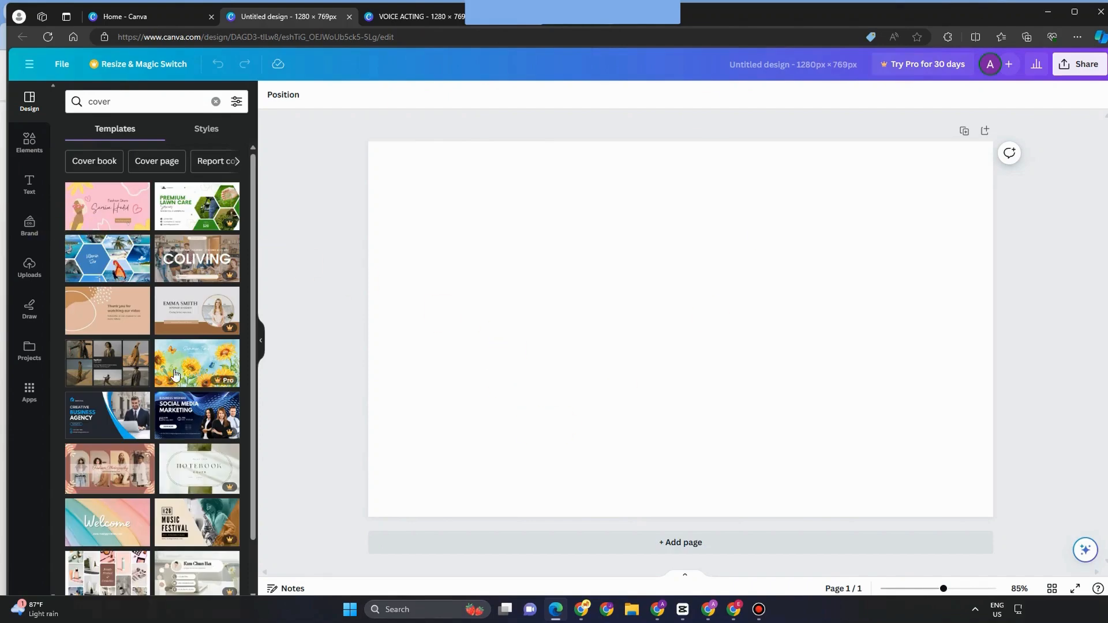
scroll(167, 477, "down", 3)
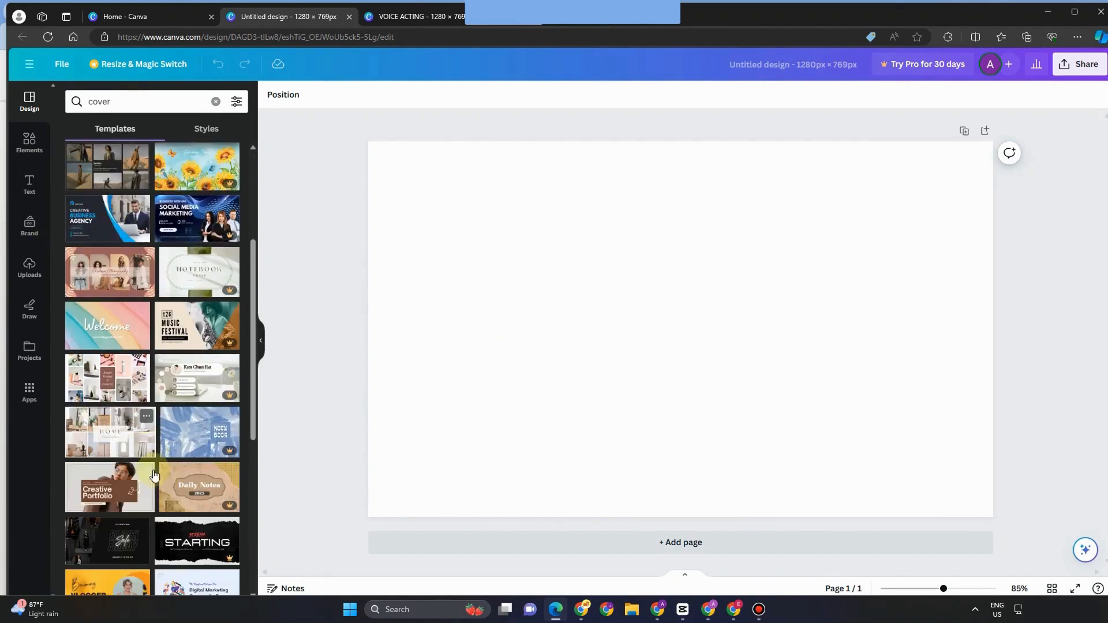
scroll(144, 476, "down", 5)
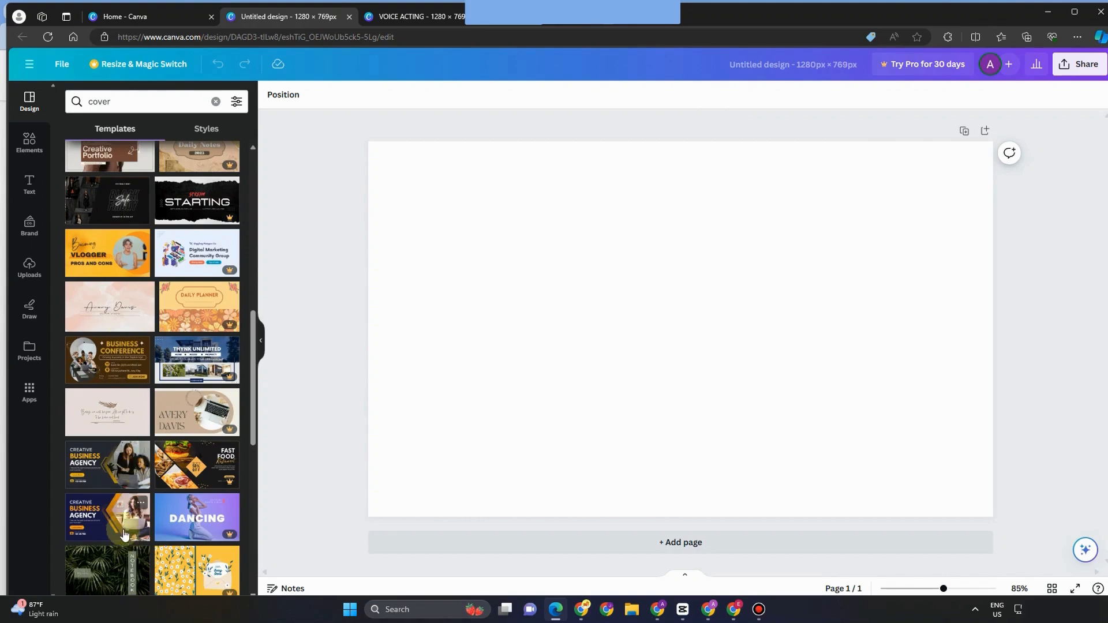
scroll(121, 520, "down", 2)
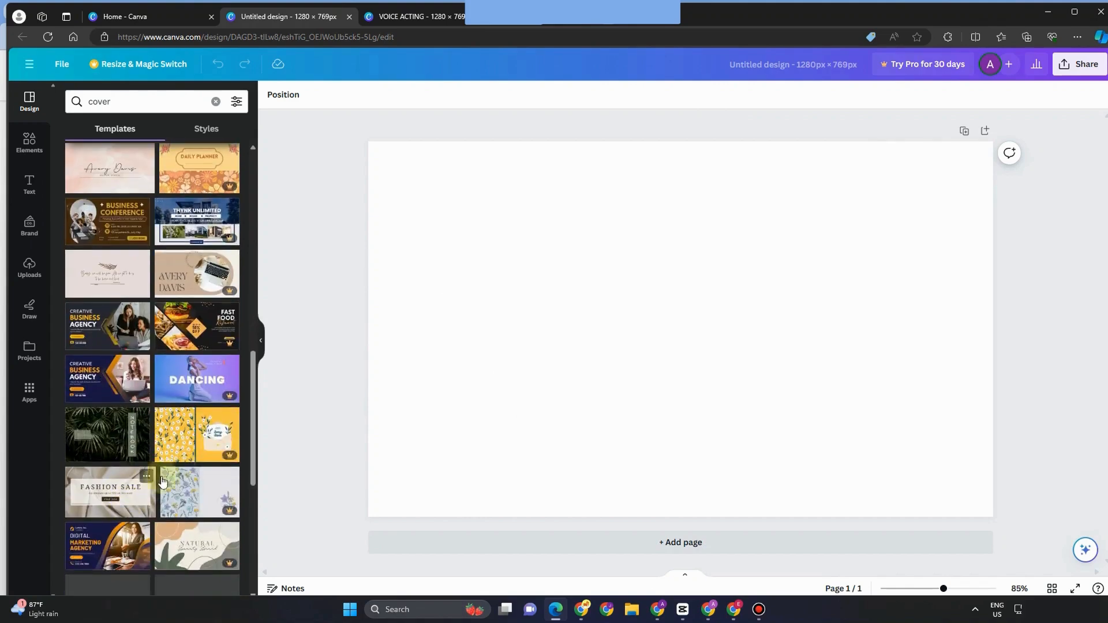
left_click(112, 464)
left_click(473, 150)
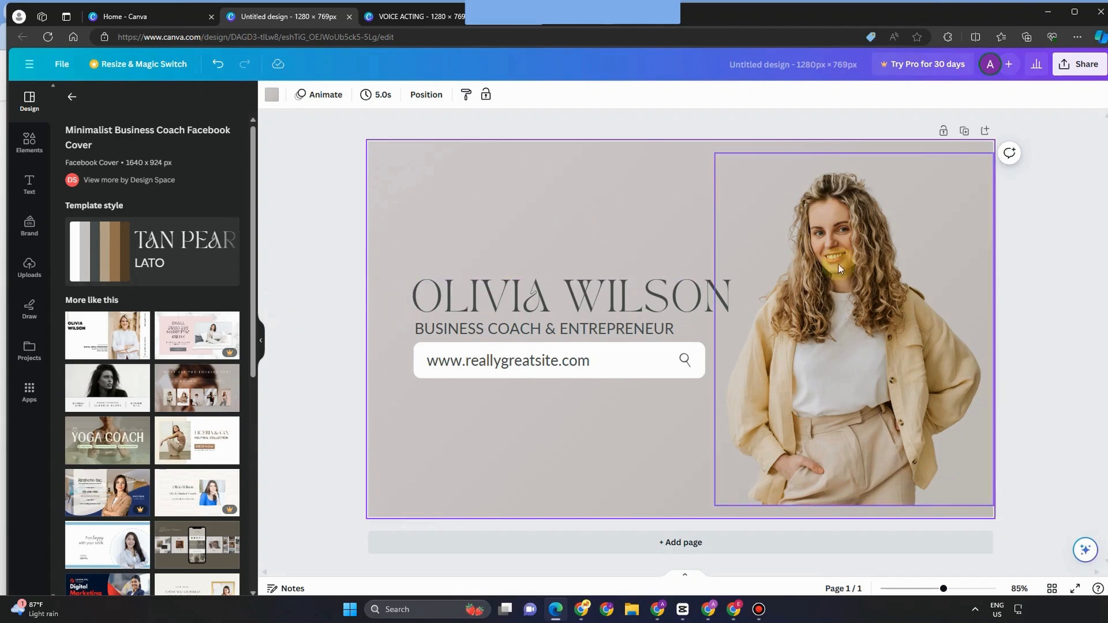
Step: Apply the Beige Minimalist Aesthetic Personal Name Facebook Cover and select its portrait photo
left_click(116, 352)
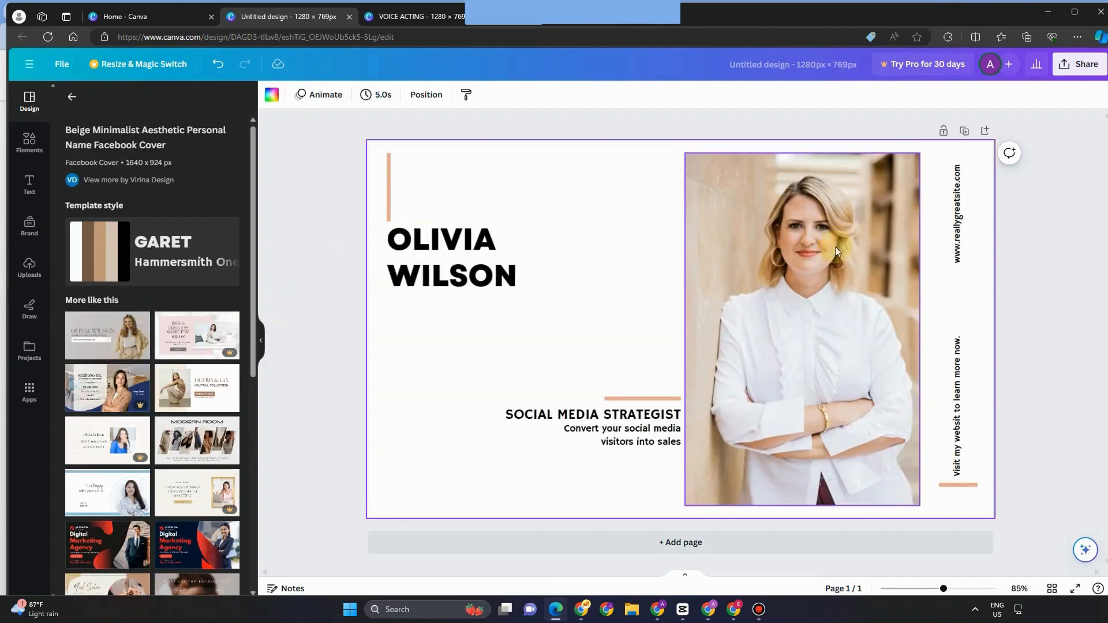
left_click(796, 258)
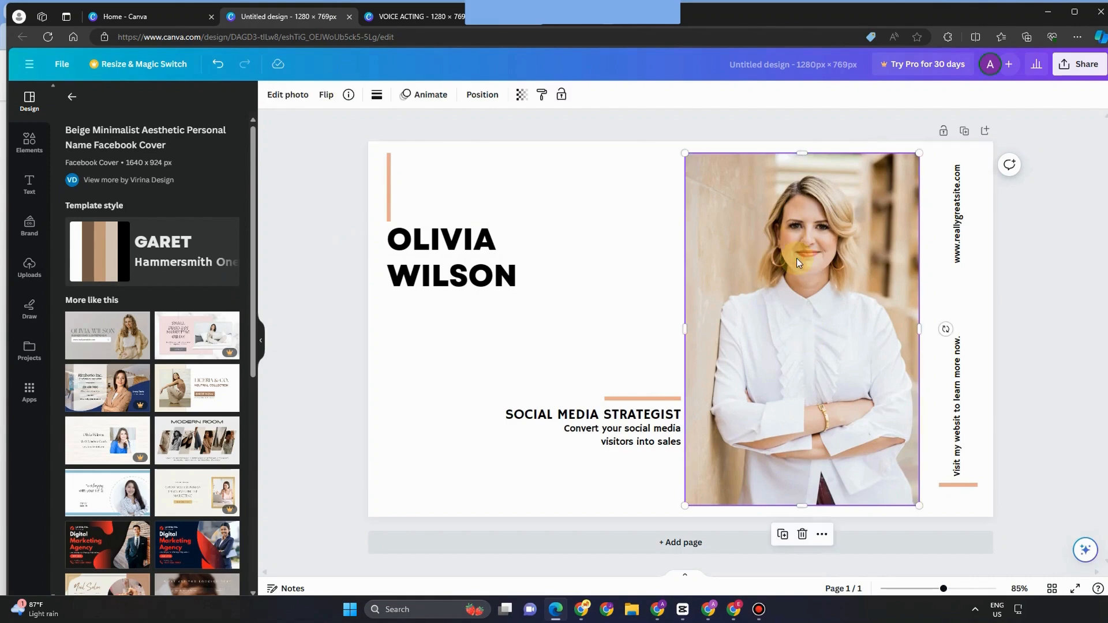
key("Delete")
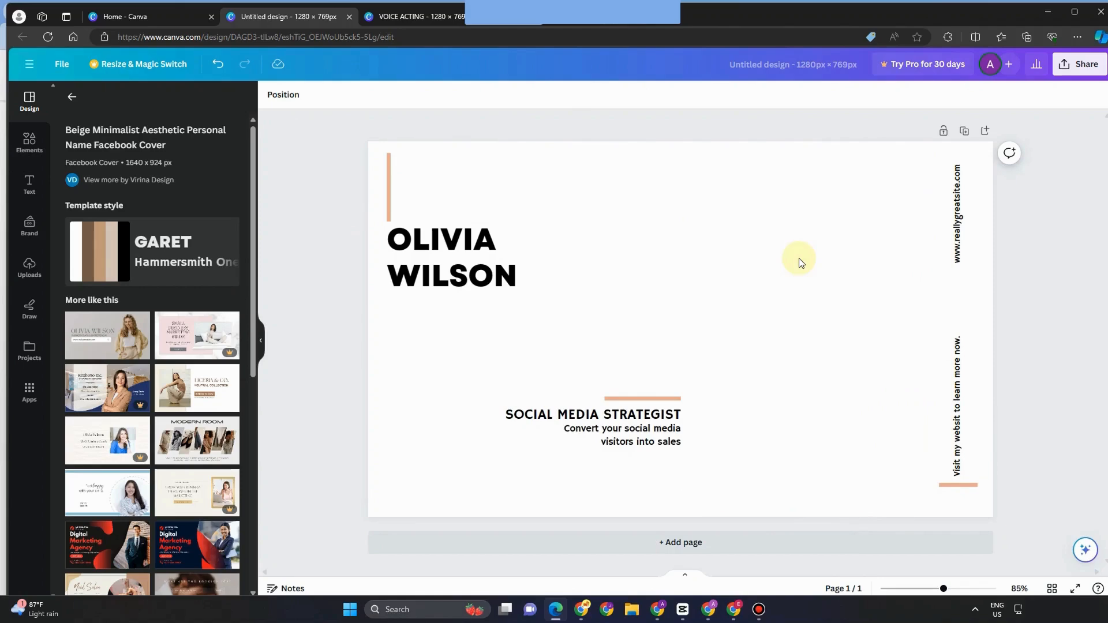
key("ctrl+z")
left_click(811, 275)
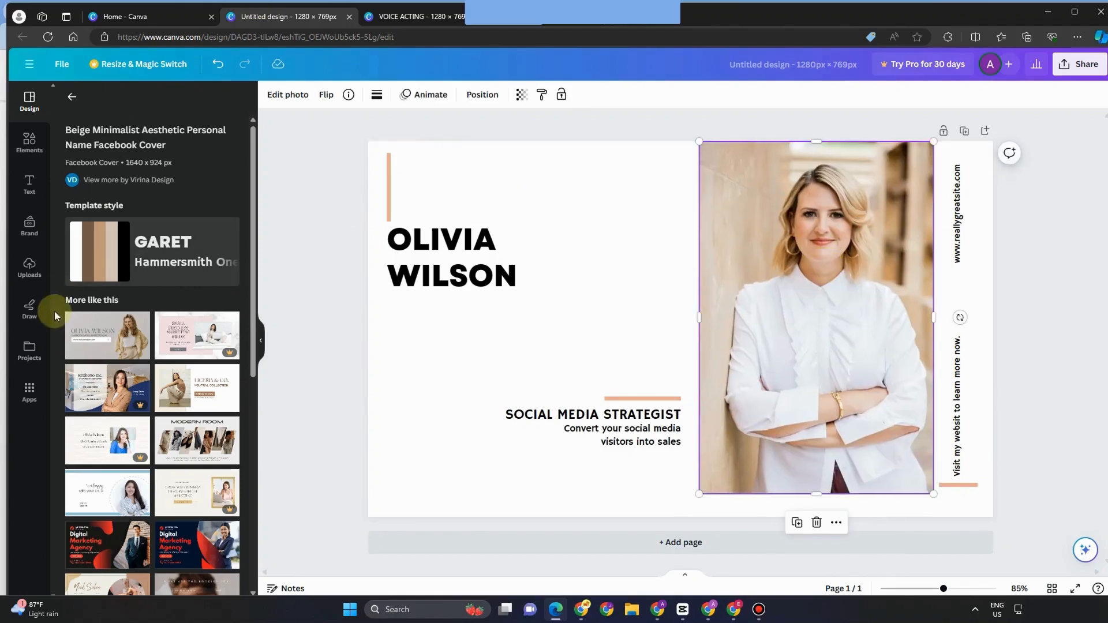
Step: Move the woman's photo flush to the right edge and shift the surname line right
left_click(29, 265)
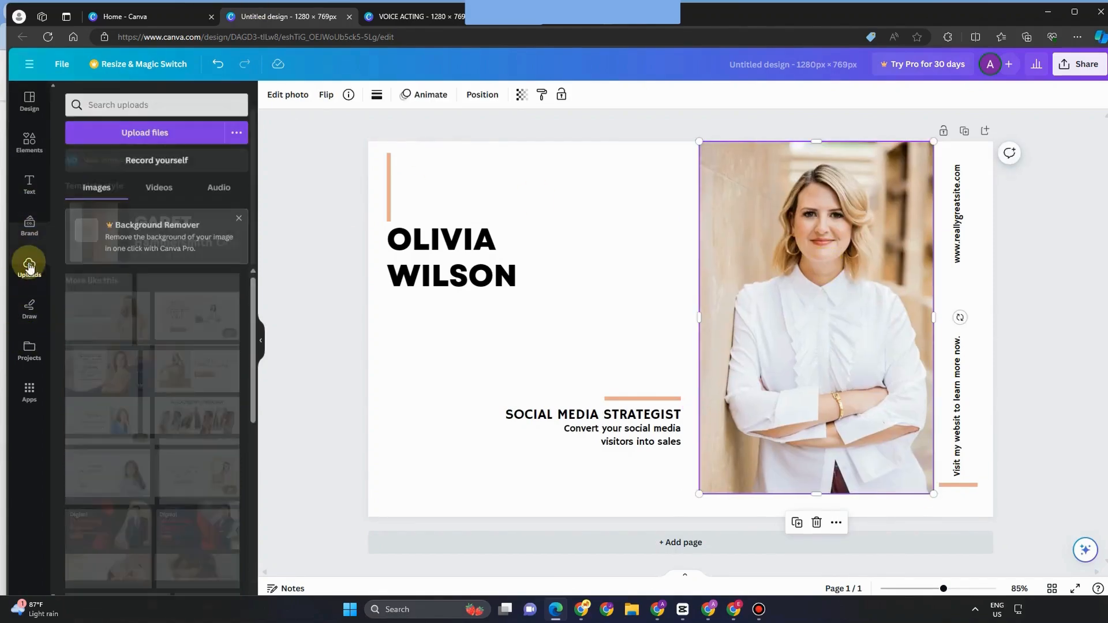
left_click(29, 141)
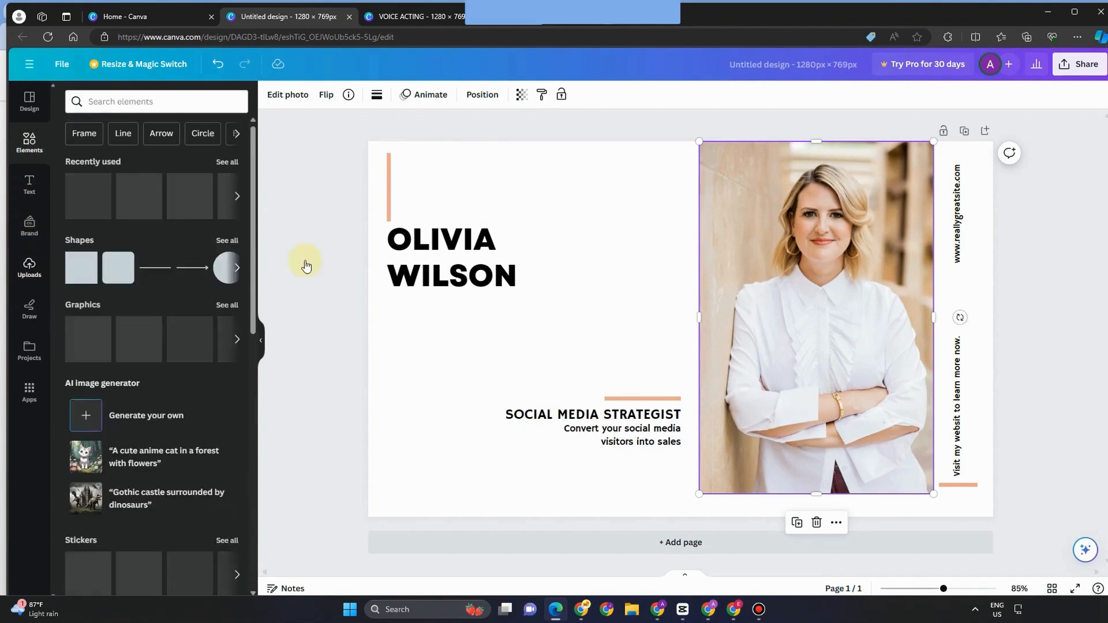
left_click(959, 229)
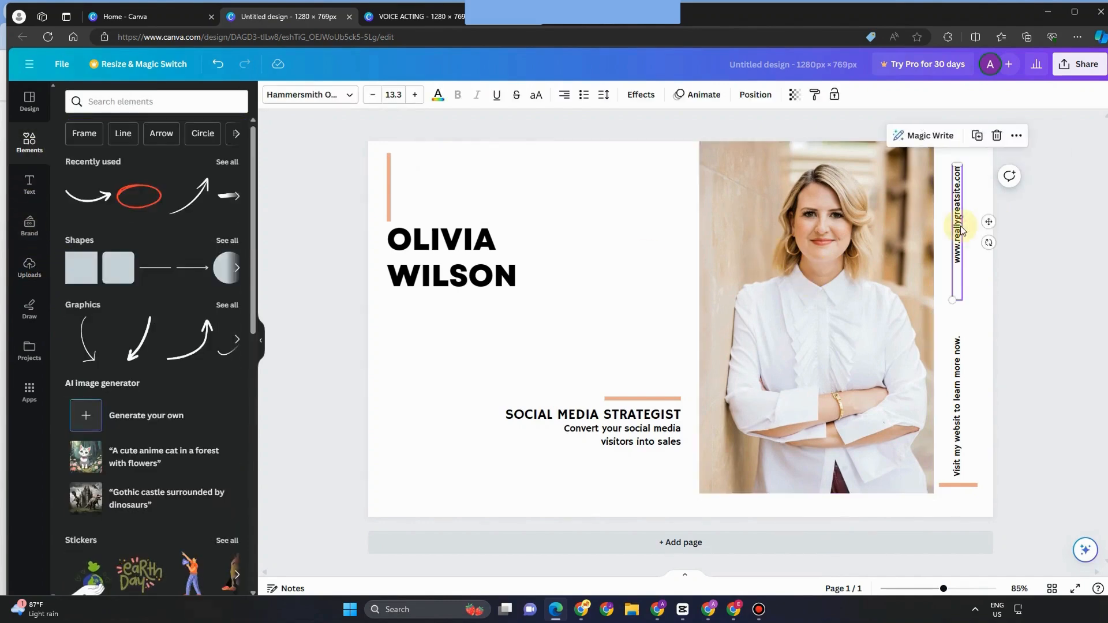
left_click(947, 432)
left_click_drag(863, 366, 895, 369)
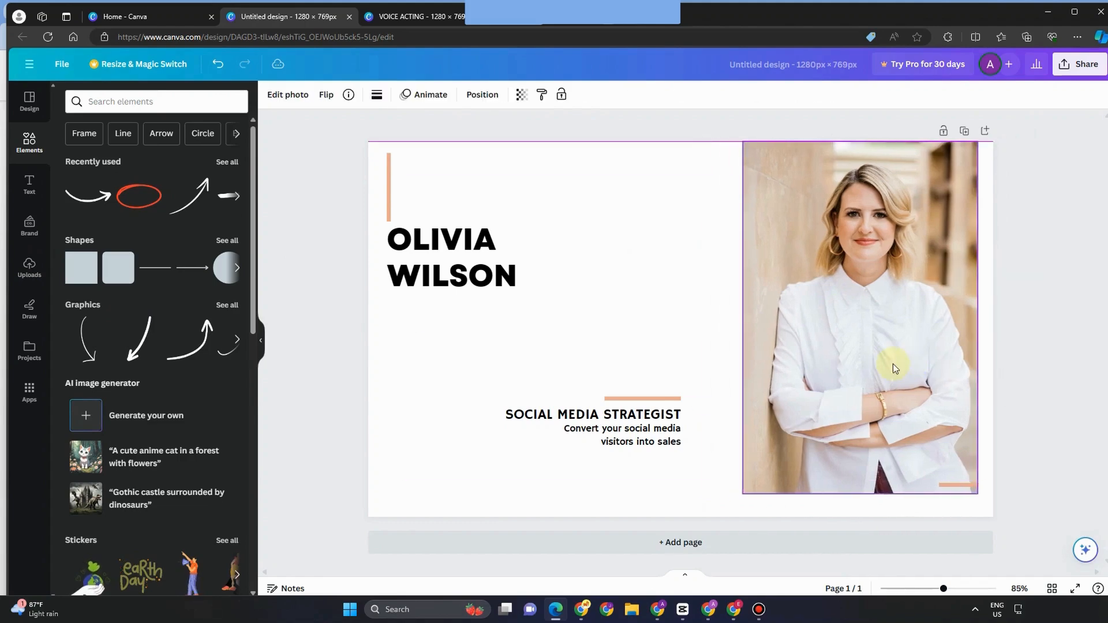
left_click(494, 279)
left_click_drag(494, 279, 572, 278)
Step: Replace the first name with 'PROFESSIONAL VOICE OVER ARTIST FOR YOUR PROJECT' and set its shadow direction to 22
left_click(491, 240)
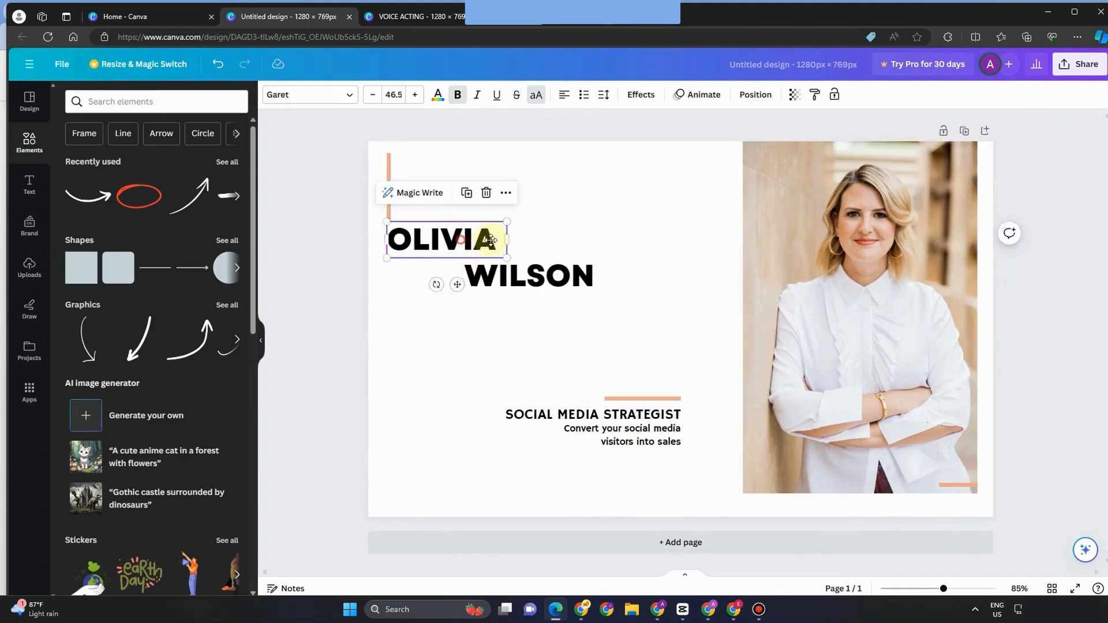
left_click_drag(491, 240, 561, 240)
double_click(561, 240)
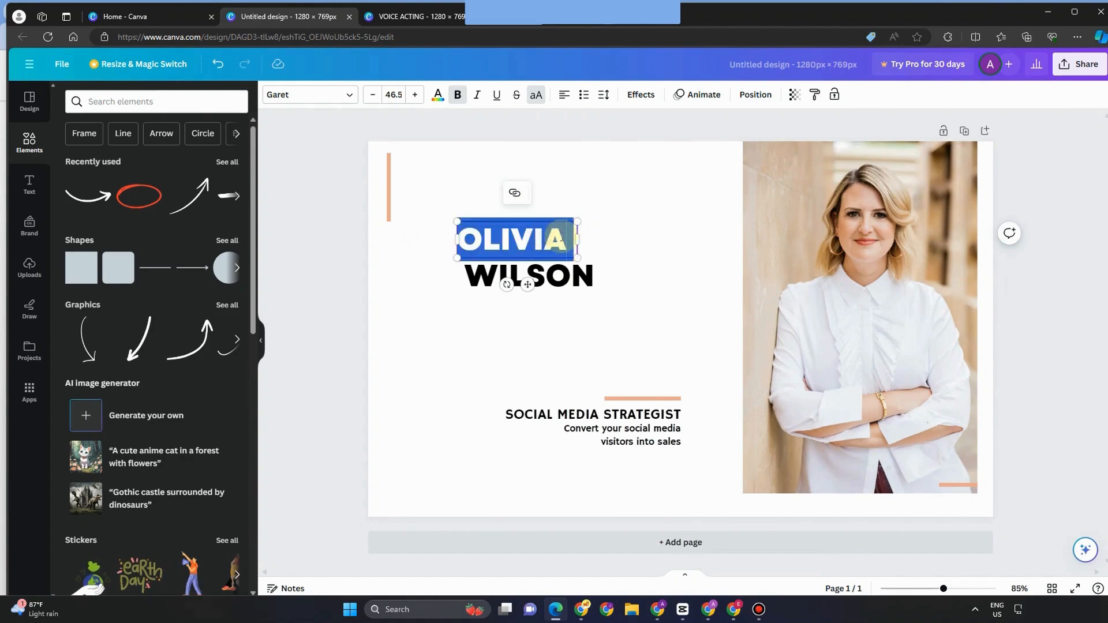
key("BackSpace")
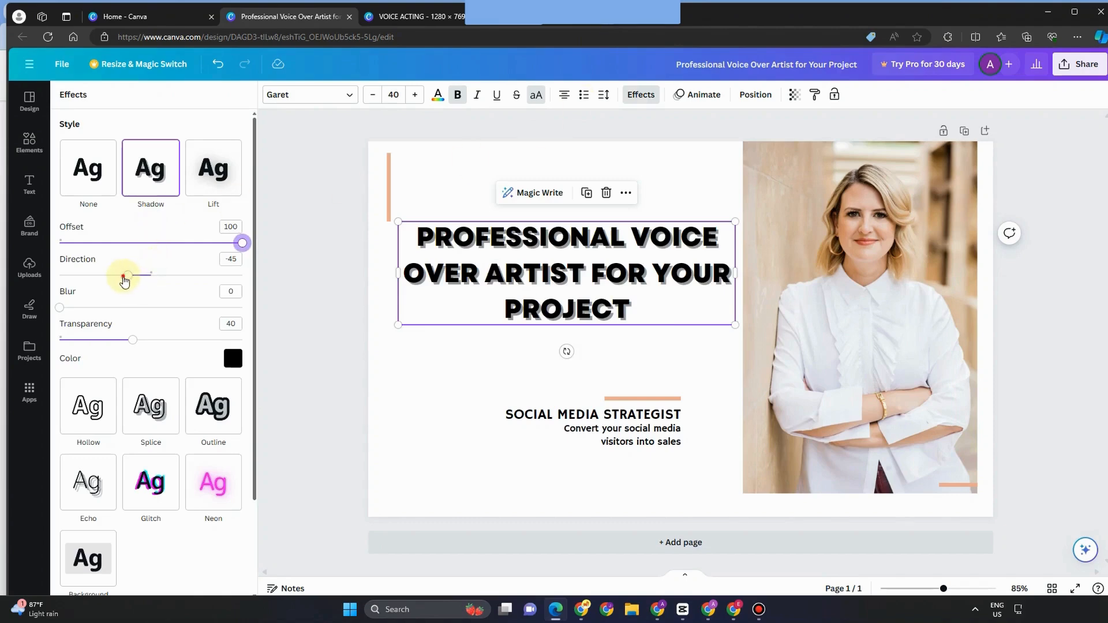
left_click_drag(125, 281, 189, 274)
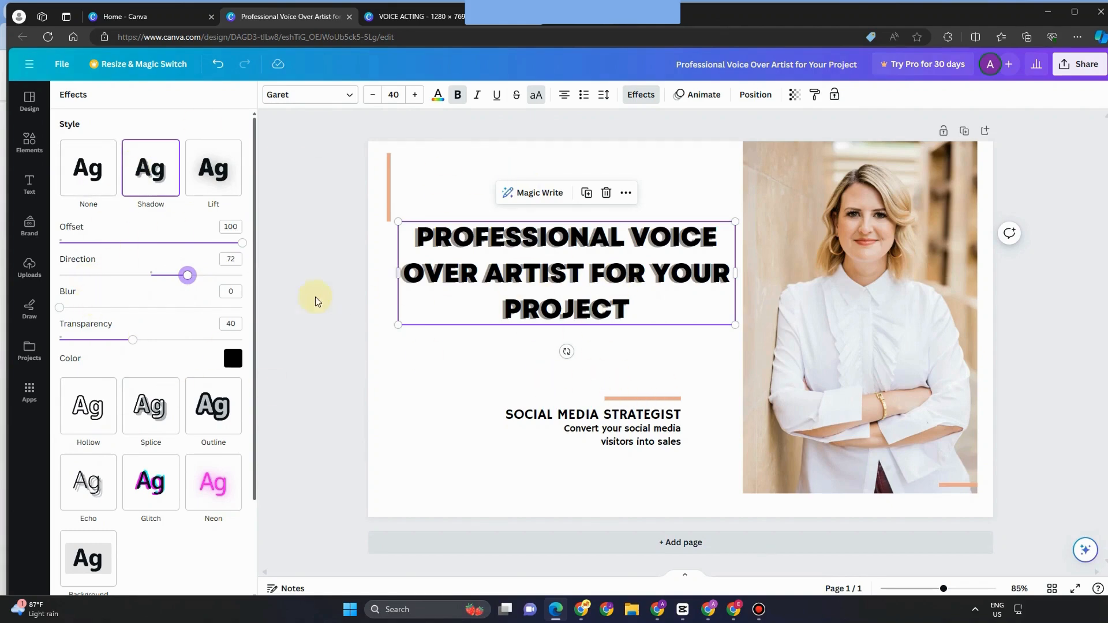
left_click_drag(185, 289, 163, 278)
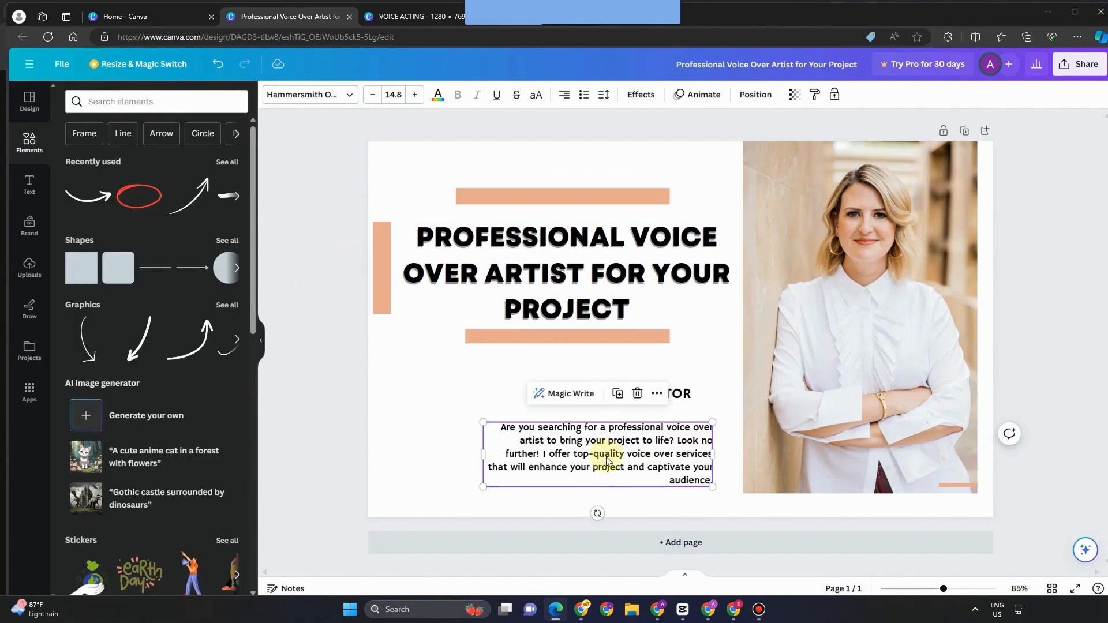
Step: Widen the paragraph box leftward, then enlarge VOICE ACTOR and move it up and left
left_click_drag(481, 456, 384, 454)
left_click(617, 390)
left_click_drag(622, 377, 612, 357)
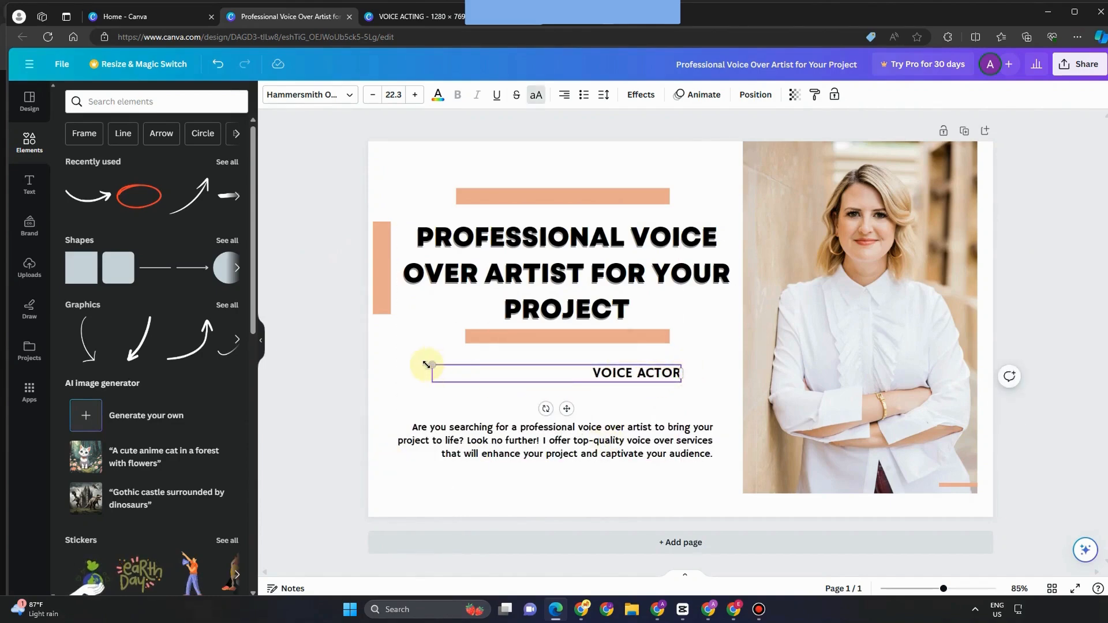
left_click_drag(431, 364, 372, 361)
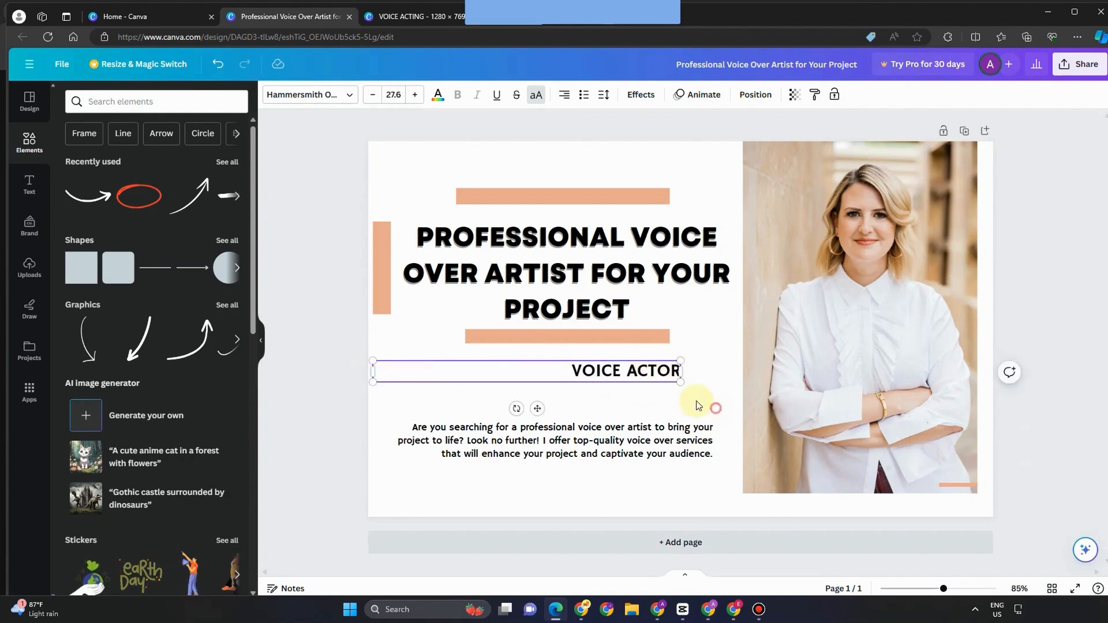
left_click_drag(642, 382, 591, 386)
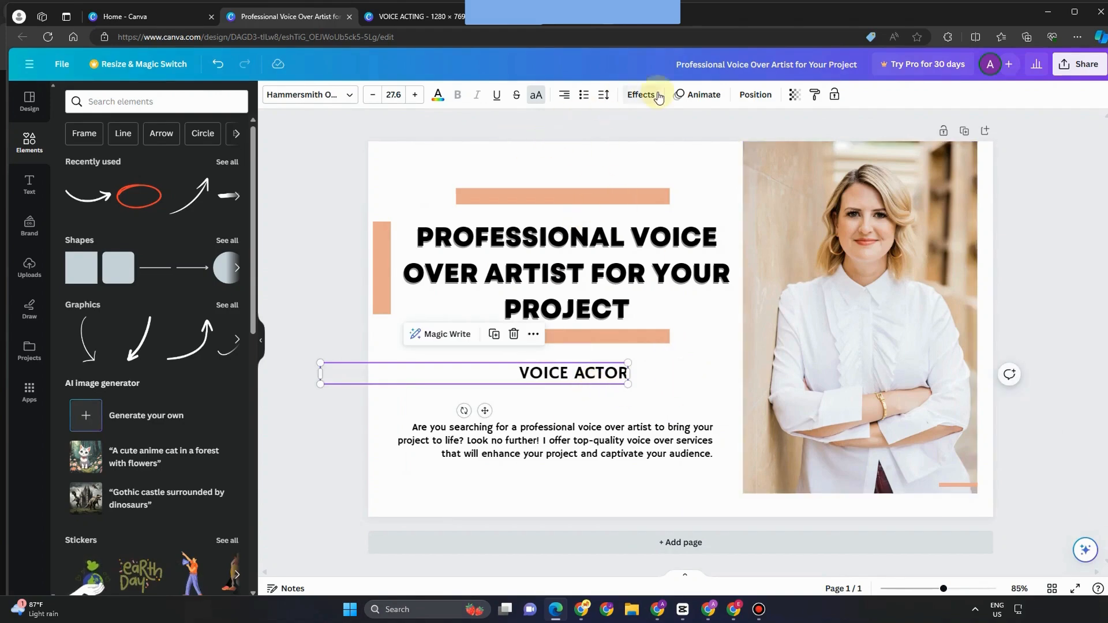
Step: Give VOICE ACTOR a black outline and red text, enlarge it, and scale the paragraph up slightly
left_click(640, 94)
left_click(213, 244)
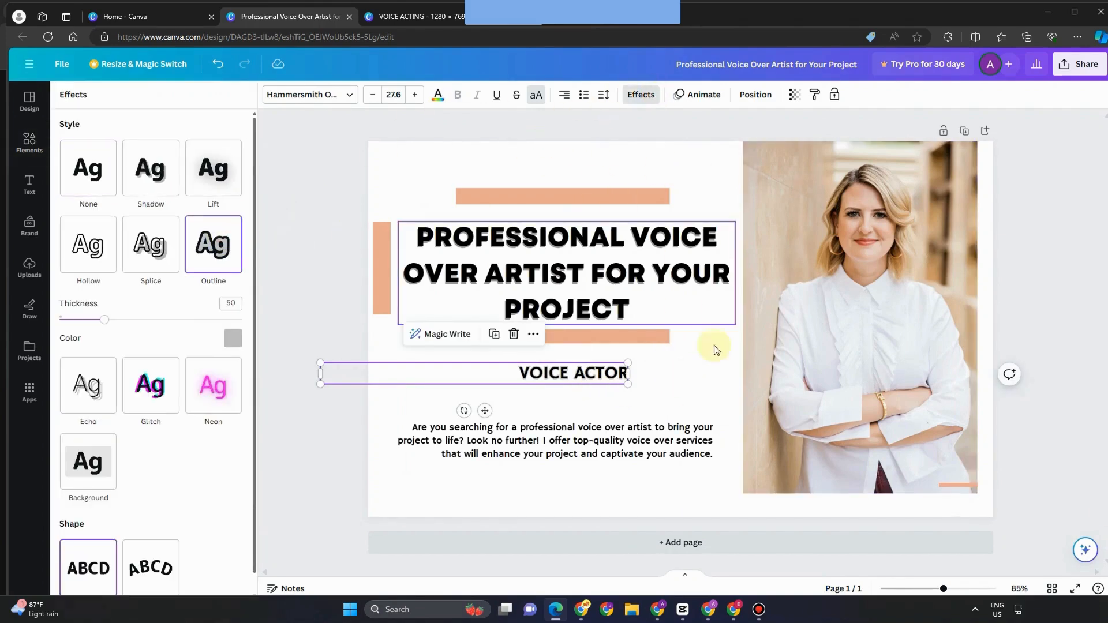
left_click(232, 338)
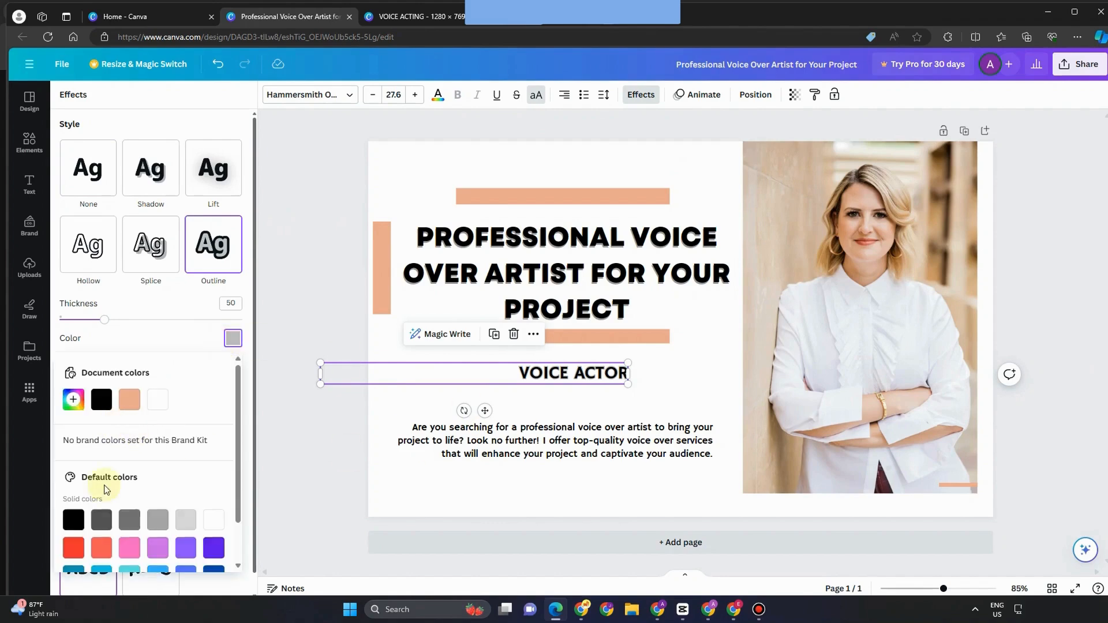
left_click(73, 519)
left_click_drag(633, 364, 568, 371)
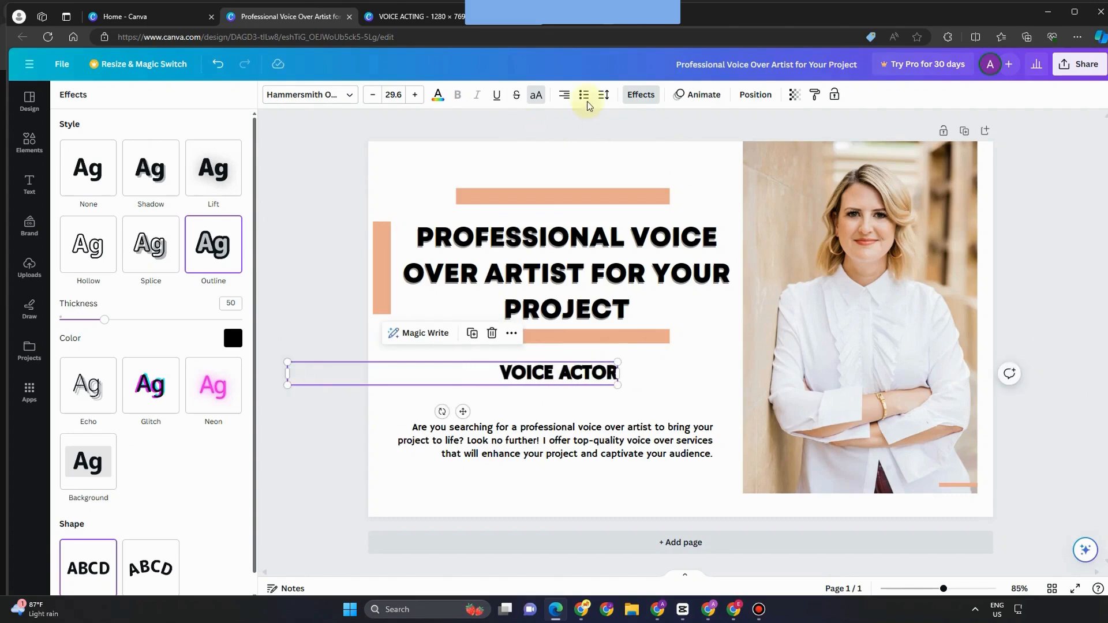
left_click(438, 94)
left_click(71, 424)
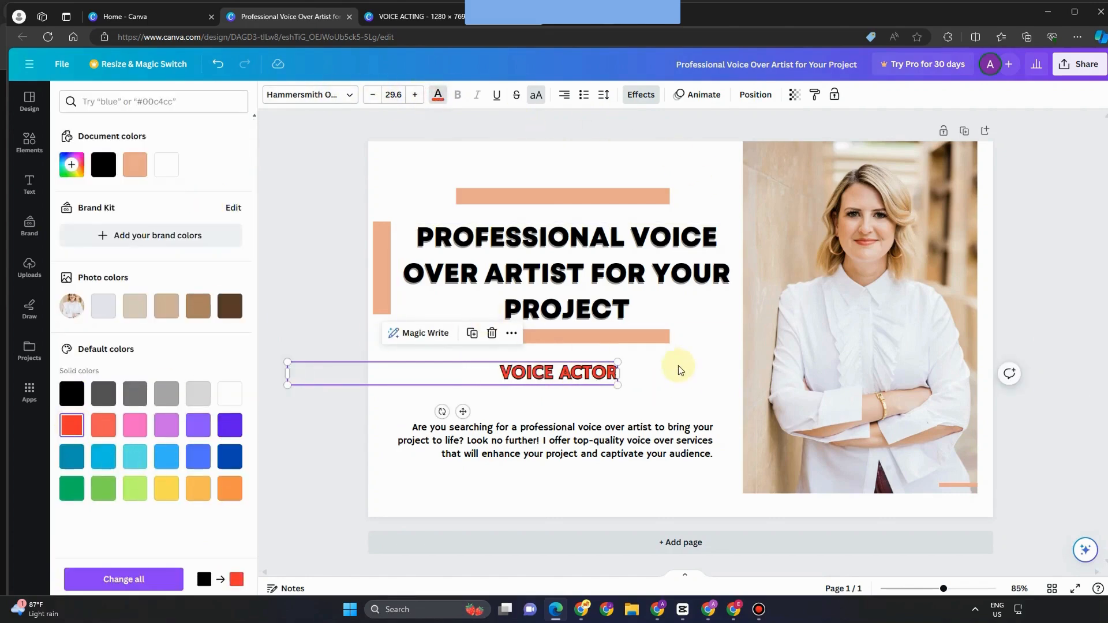
mouse_move(617, 361)
left_mouse_down()
mouse_move(656, 359)
mouse_move(608, 374)
left_mouse_up()
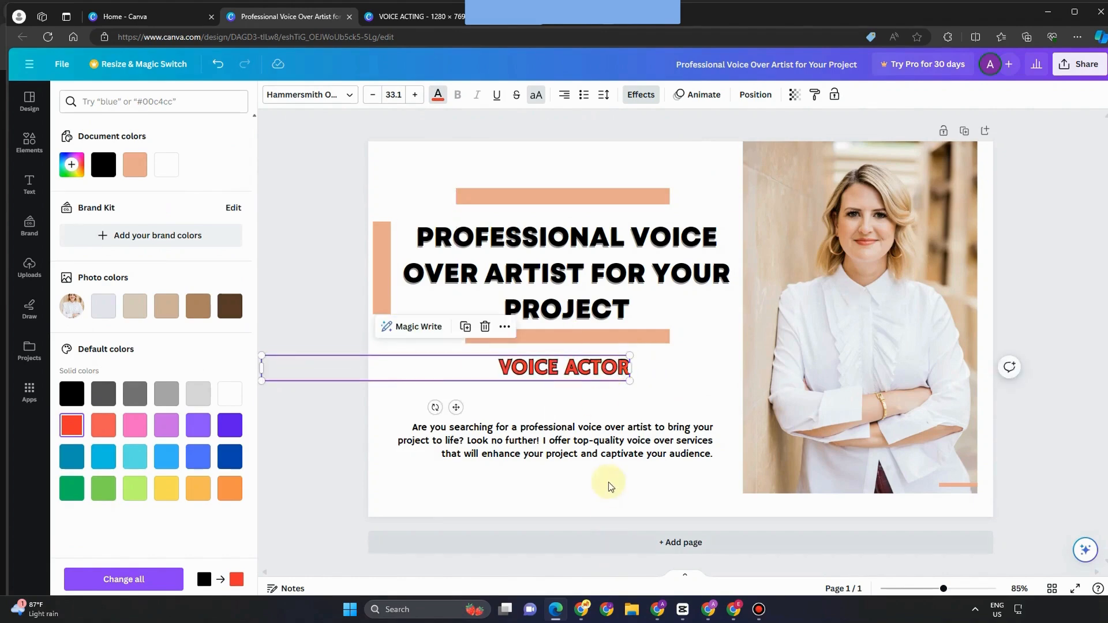
left_click(548, 428)
left_click_drag(385, 423, 381, 420)
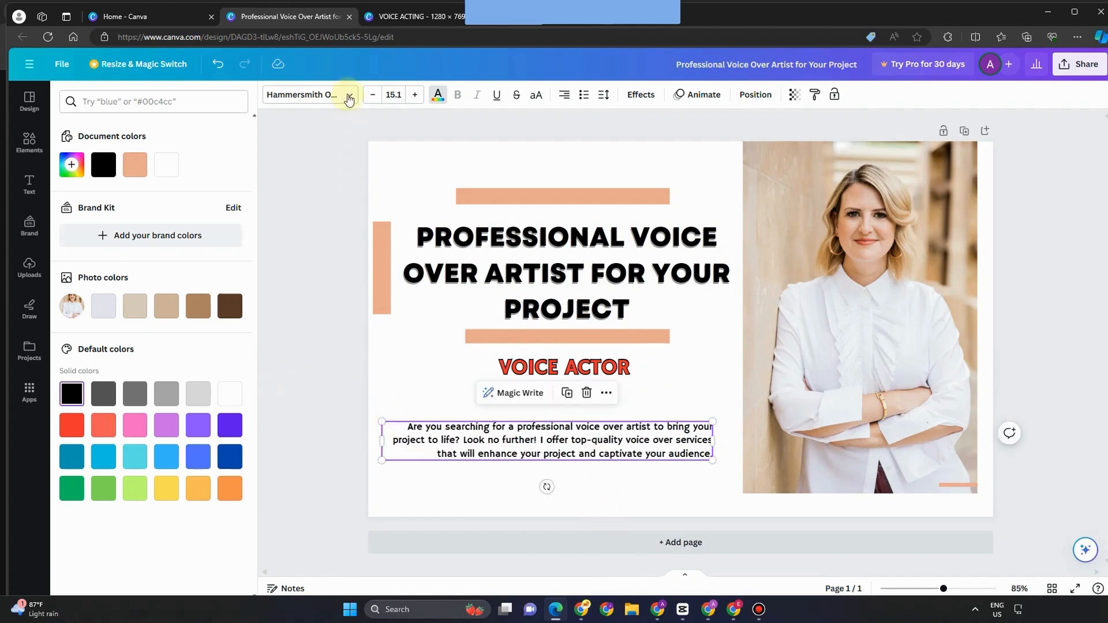
Step: Set the paragraph in Lovelo, widen it, move it up under the subtitle, and add an outline
left_click(349, 95)
left_click(81, 261)
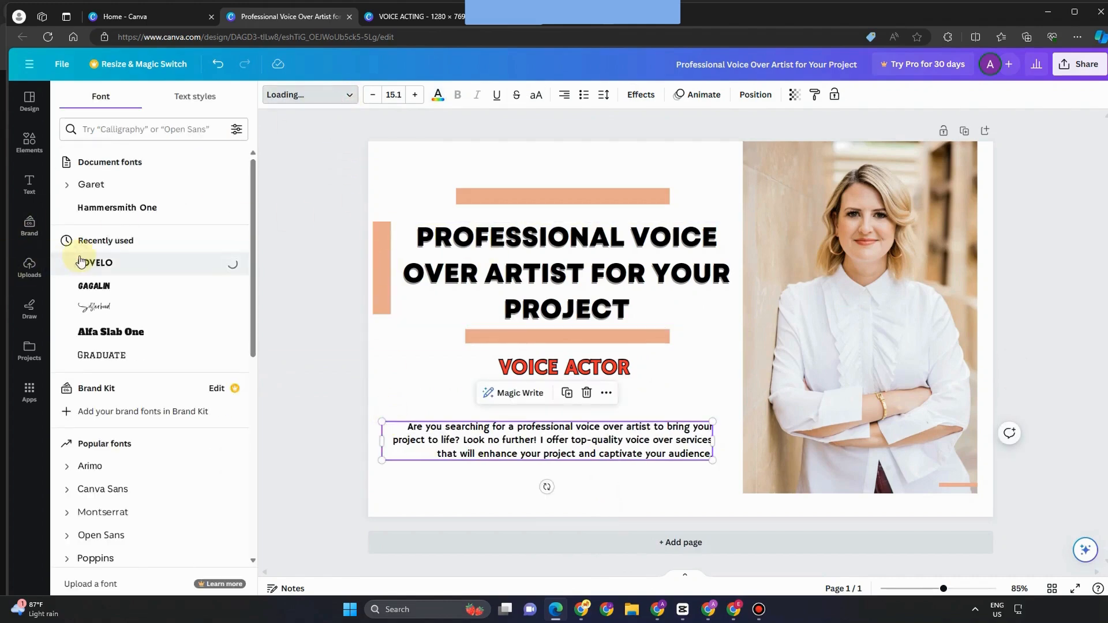
left_click_drag(713, 448, 736, 448)
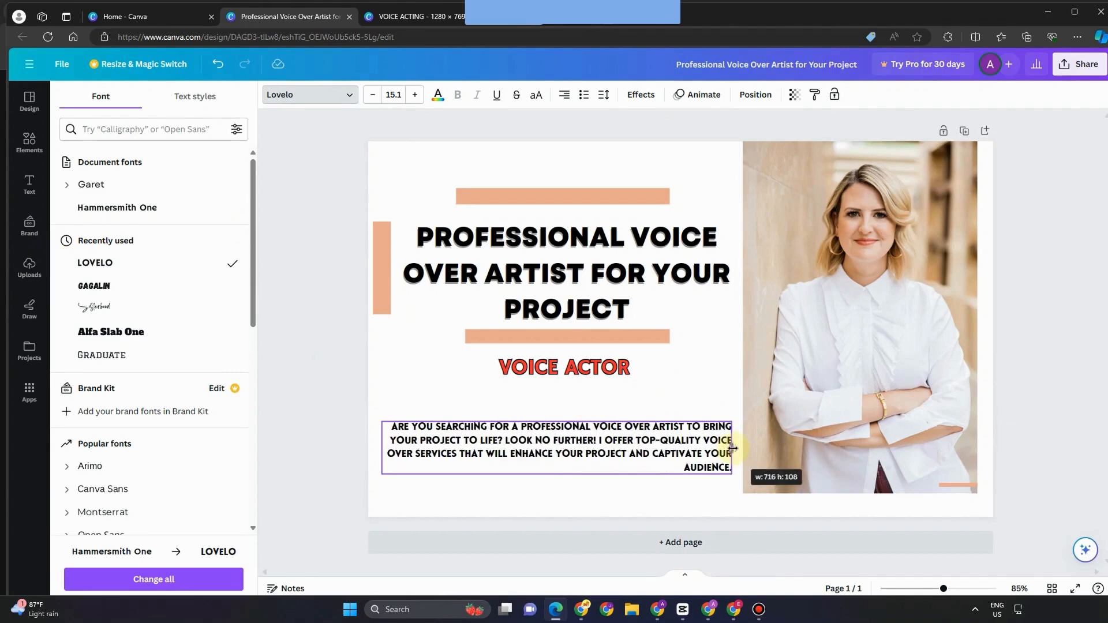
left_click_drag(572, 442, 573, 419)
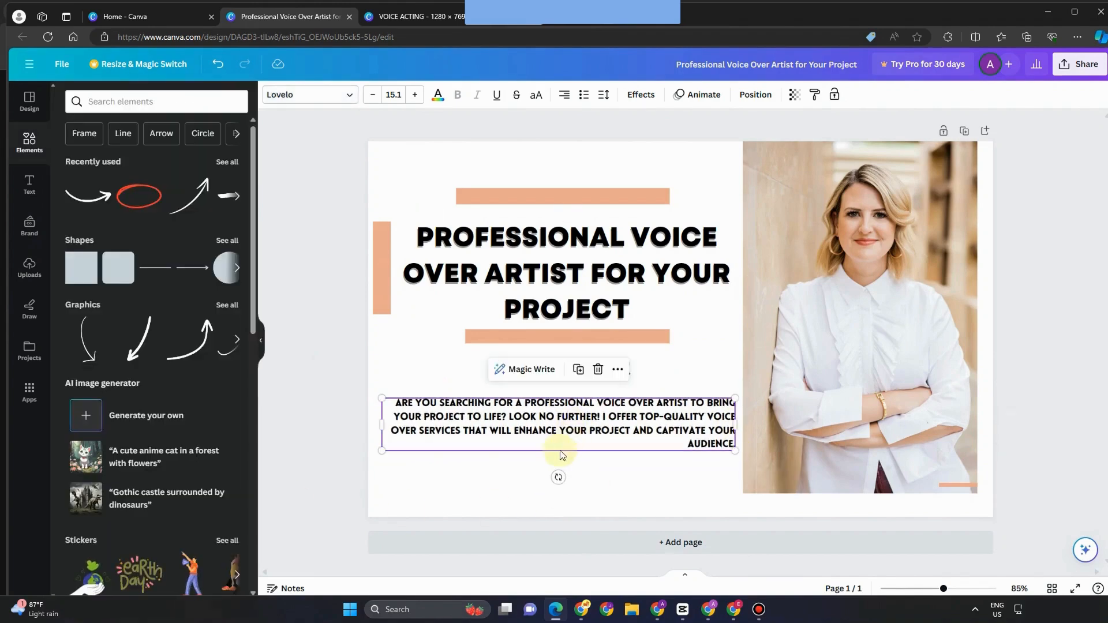
left_click(640, 94)
left_click(233, 247)
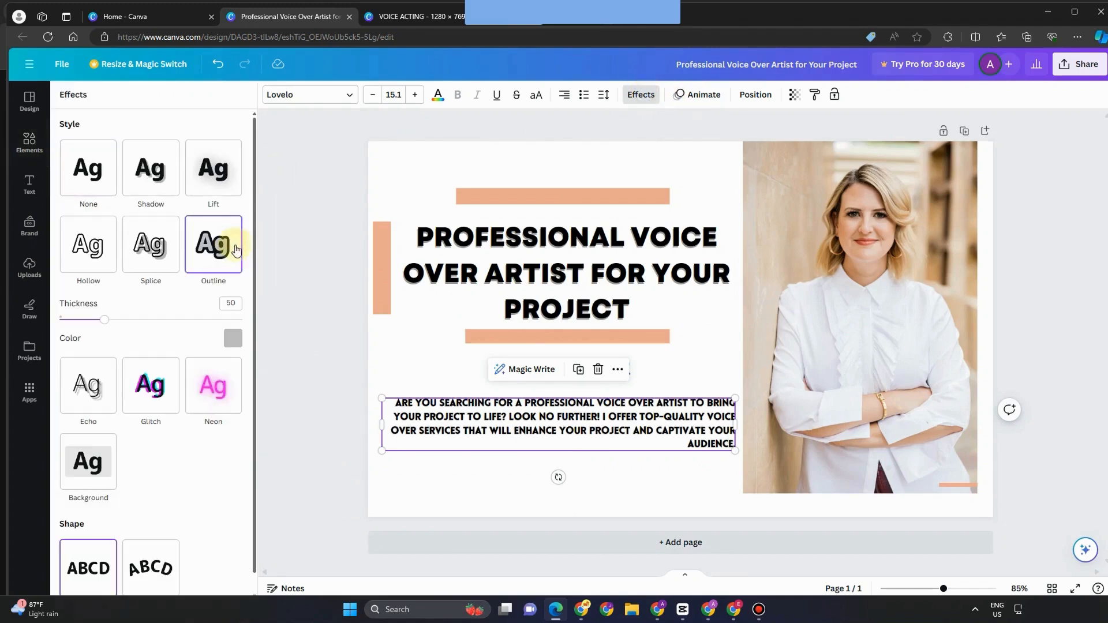
Step: Try grey, black and orange-red outlines on the paragraph, keep black, and centre-align its text
left_click(233, 338)
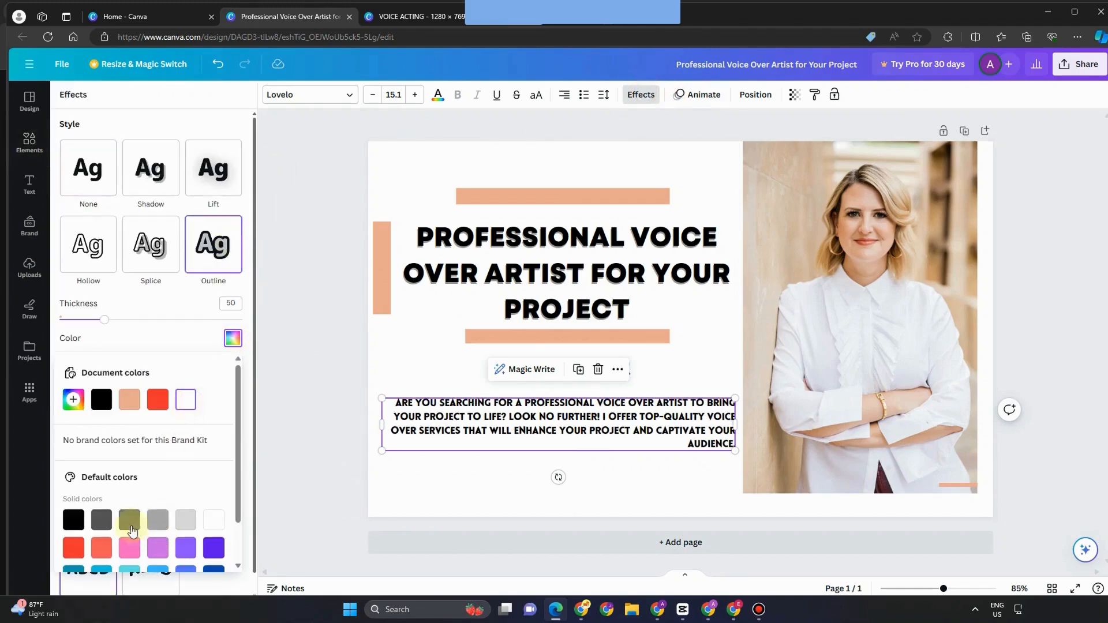
left_click(102, 519)
left_click(79, 523)
left_click(75, 551)
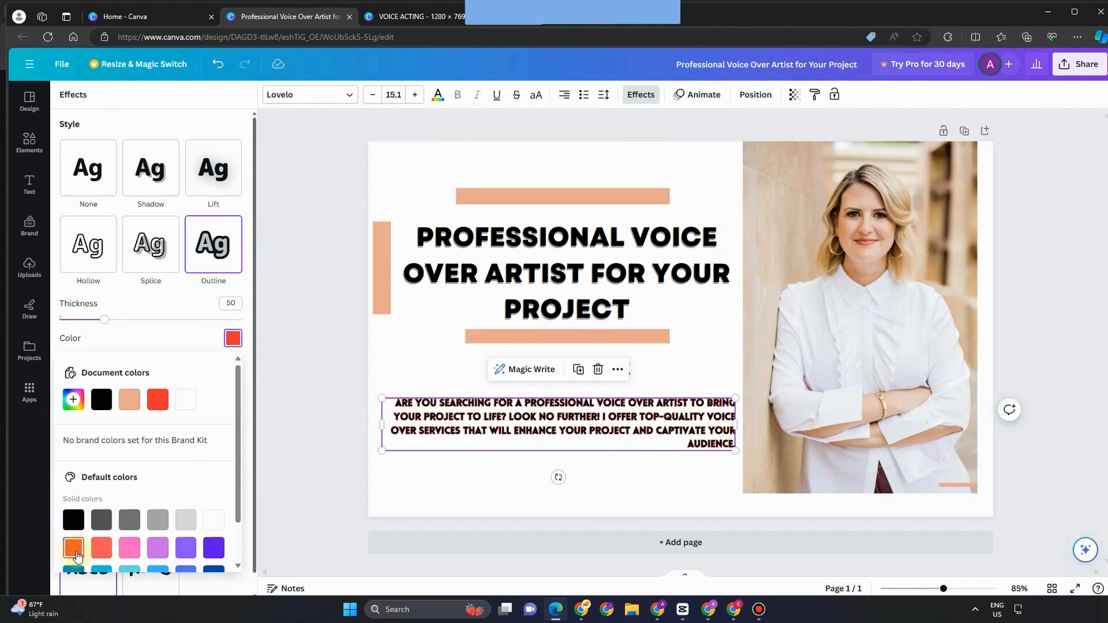
left_click(74, 519)
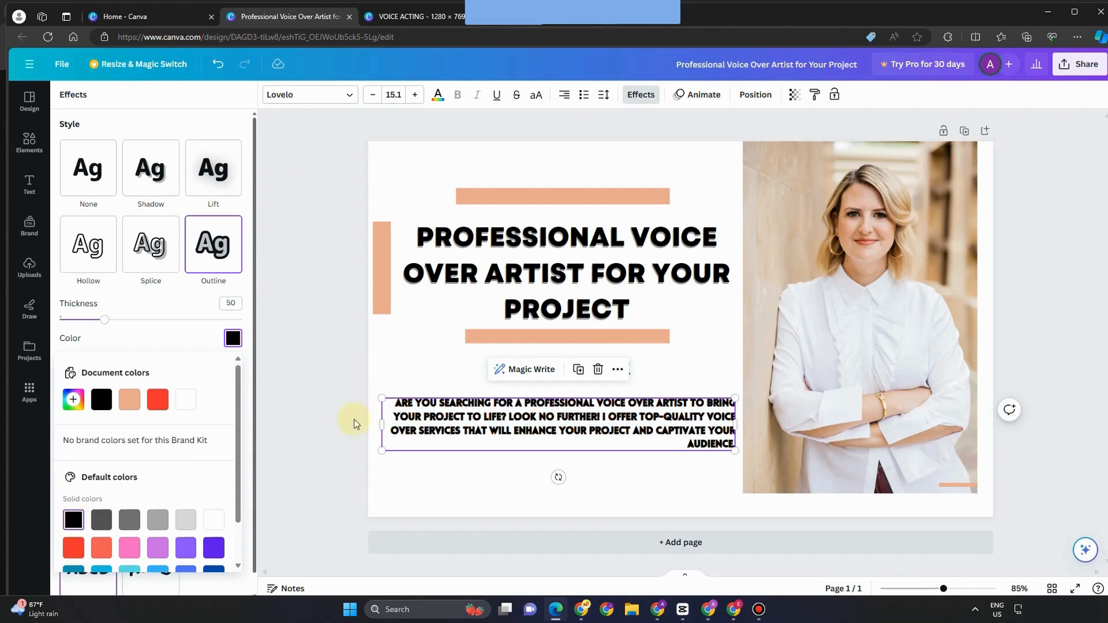
left_click_drag(378, 450, 373, 451)
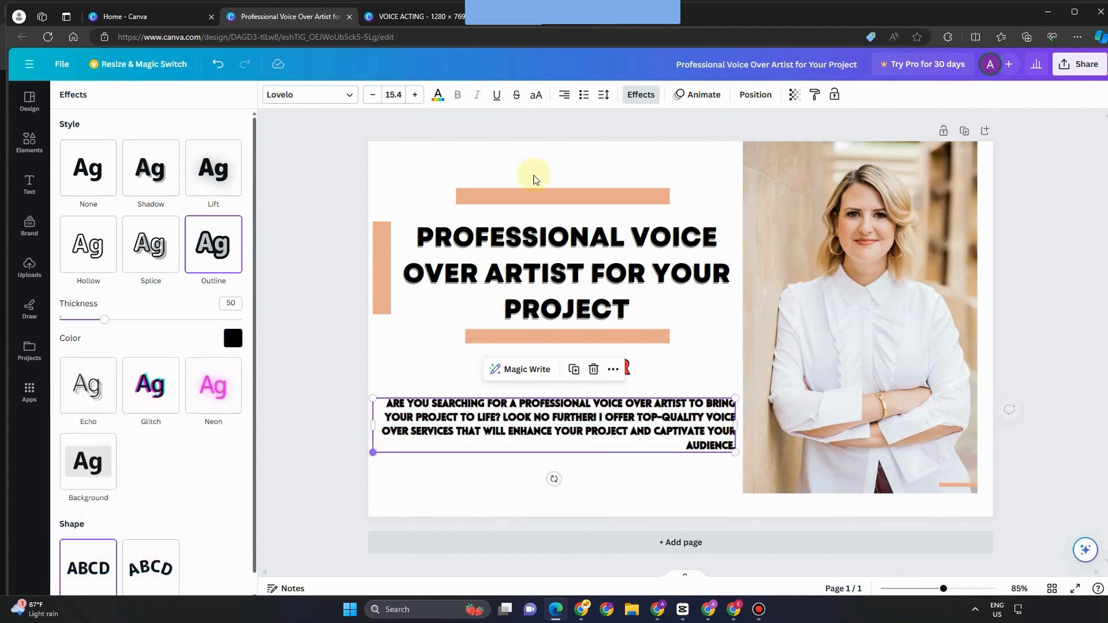
left_click(565, 100)
left_click(564, 96)
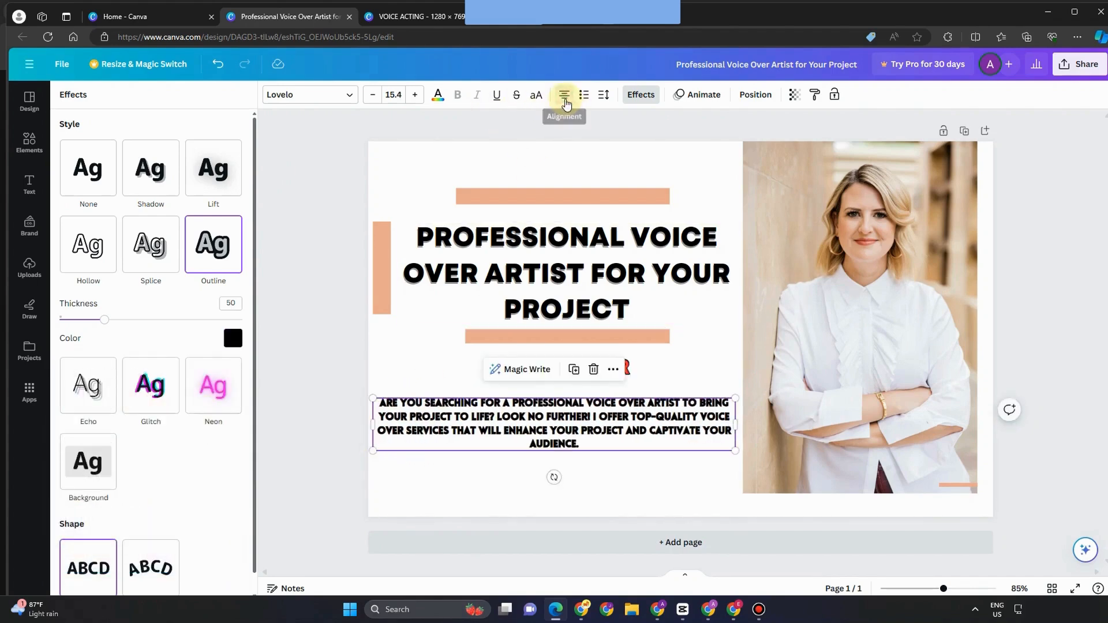
Step: Change the paragraph outline to white after trying lighter and peach shades, and nudge it up
left_click(233, 341)
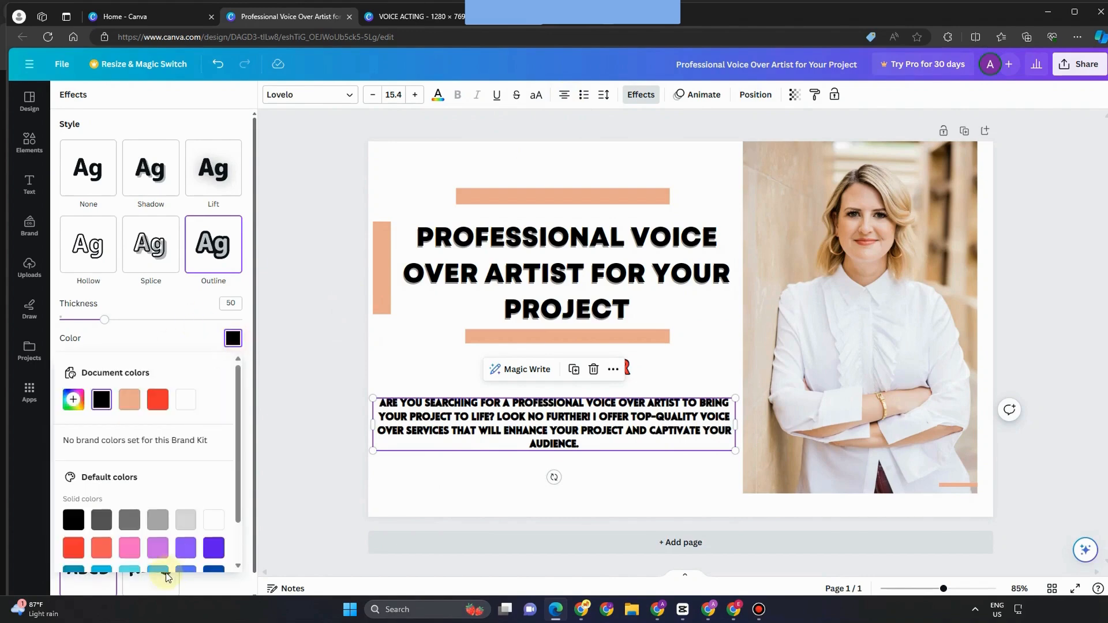
left_click(190, 402)
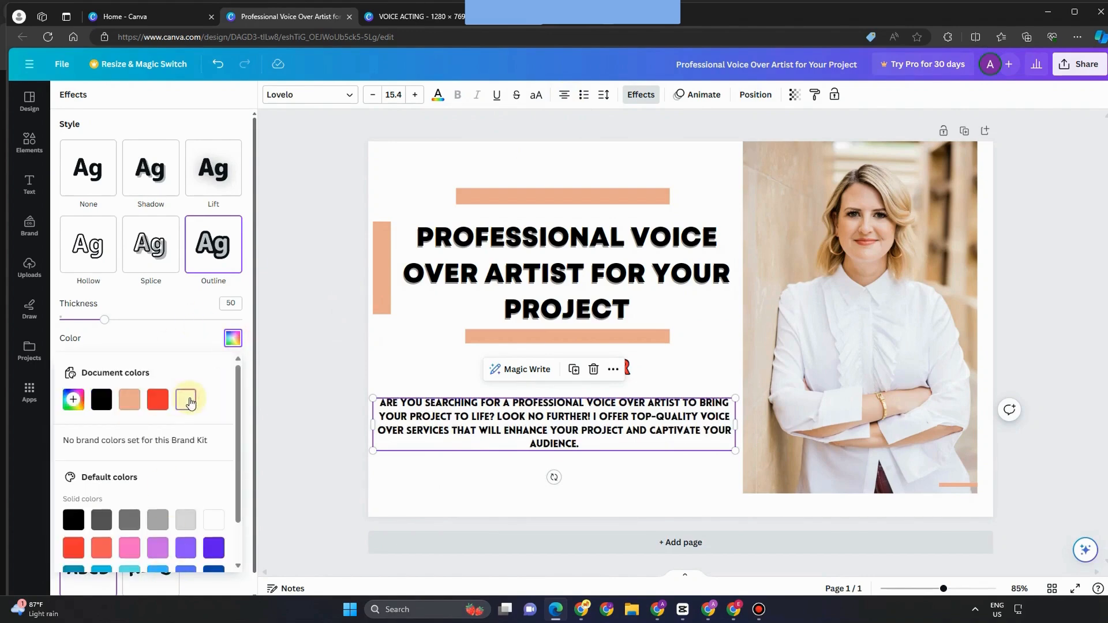
left_click(132, 400)
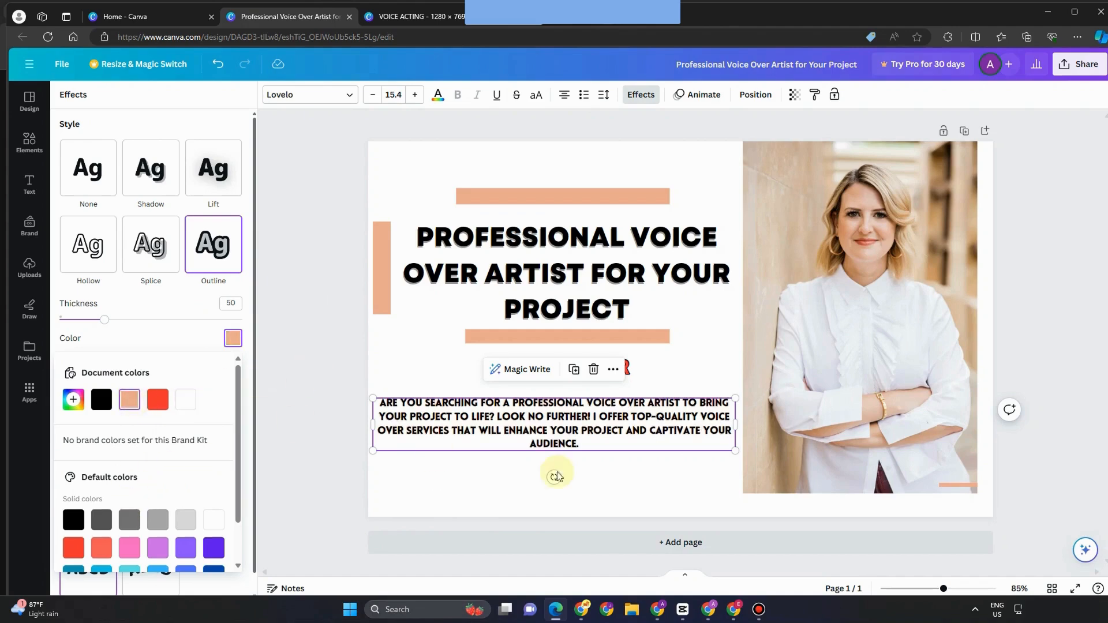
left_click(190, 398)
left_click_drag(593, 420, 593, 415)
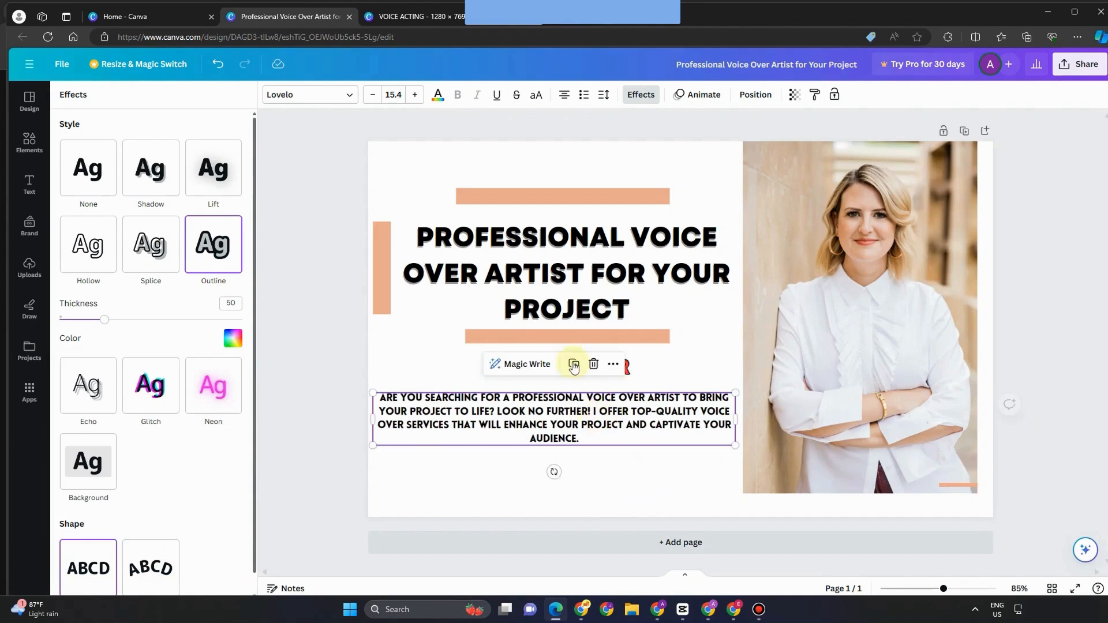
Step: Enlarge the VOICE ACTOR subtitle slightly by its corner handle
left_click(553, 378)
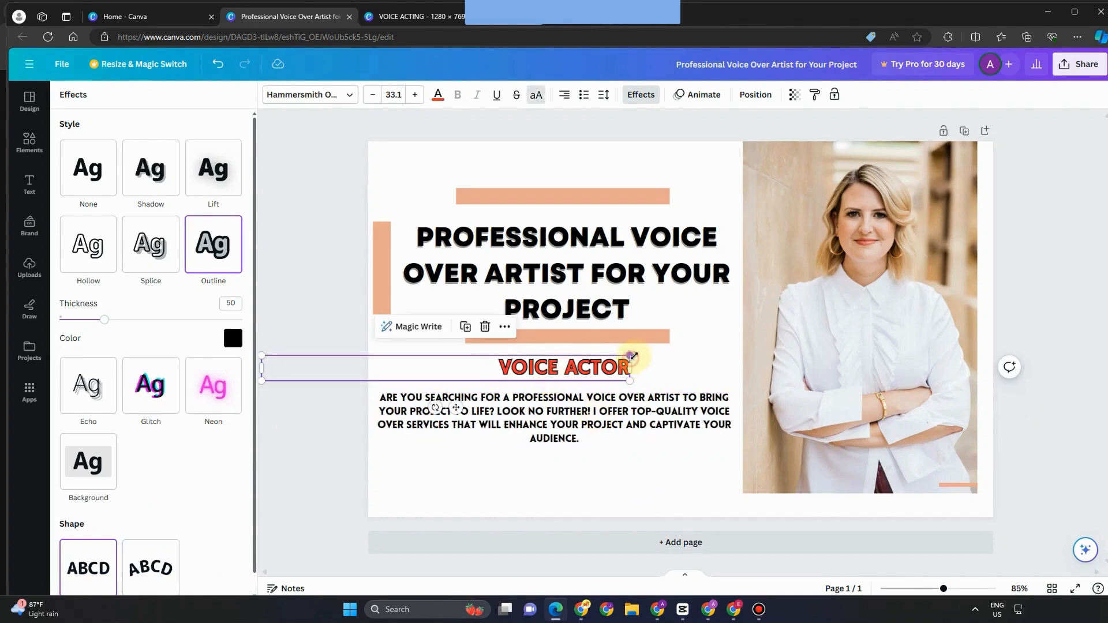
left_click_drag(633, 356, 635, 355)
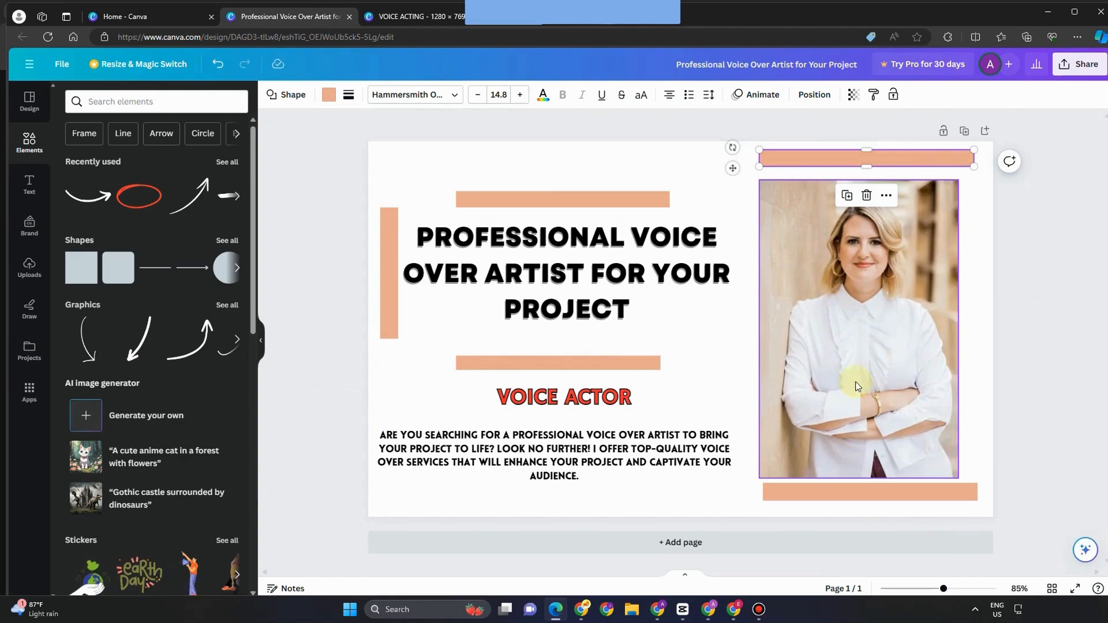
Step: Download the voice-actor cover design as a 1,280 × 769 px PNG image
left_click(1079, 64)
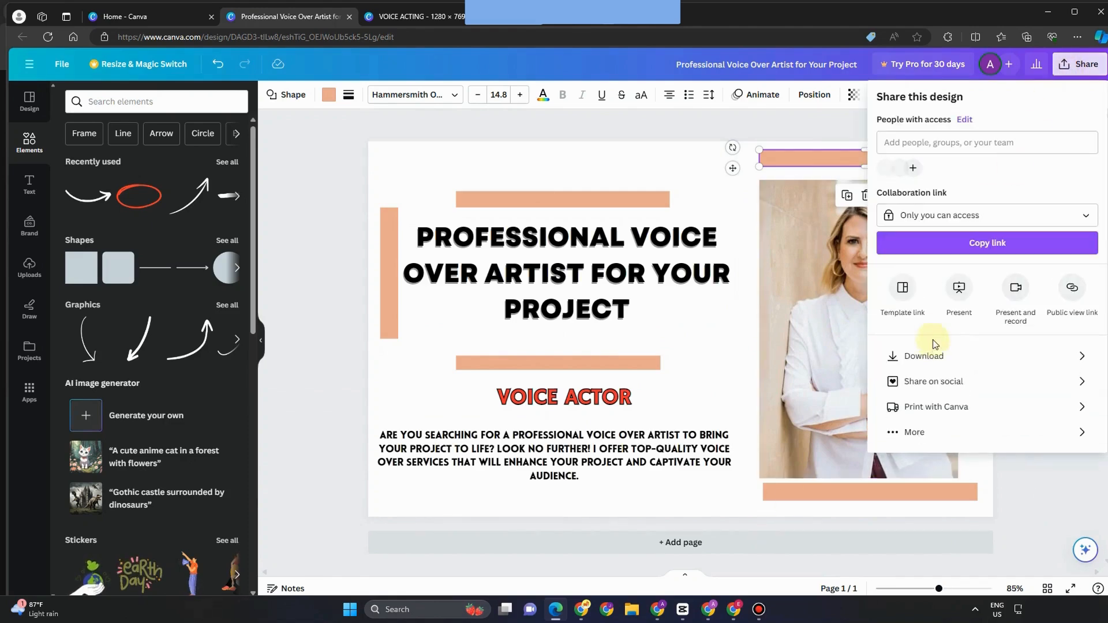
left_click(929, 357)
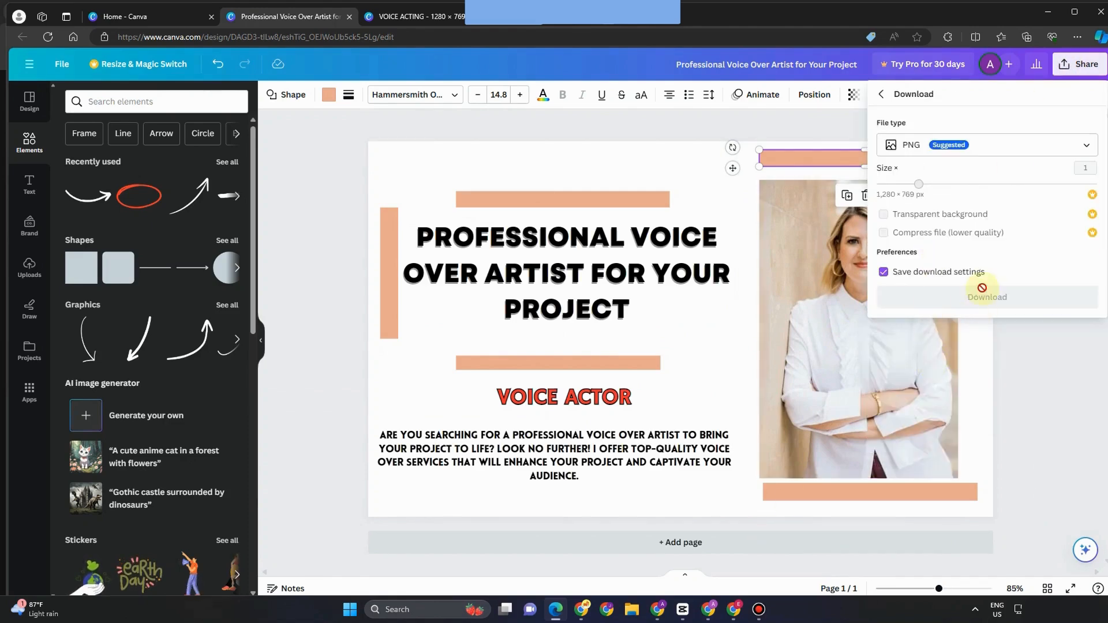
left_click(959, 296)
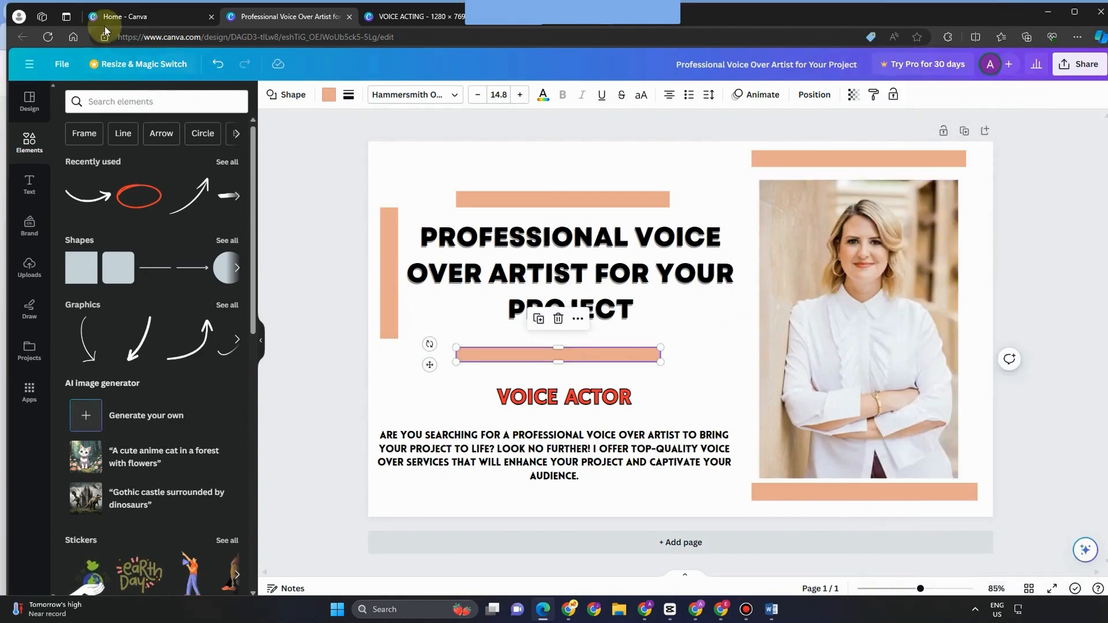
Step: Return to the Canva home page and copy Fiverr's 712 x 430 px minimum size from Chrome
left_click(129, 17)
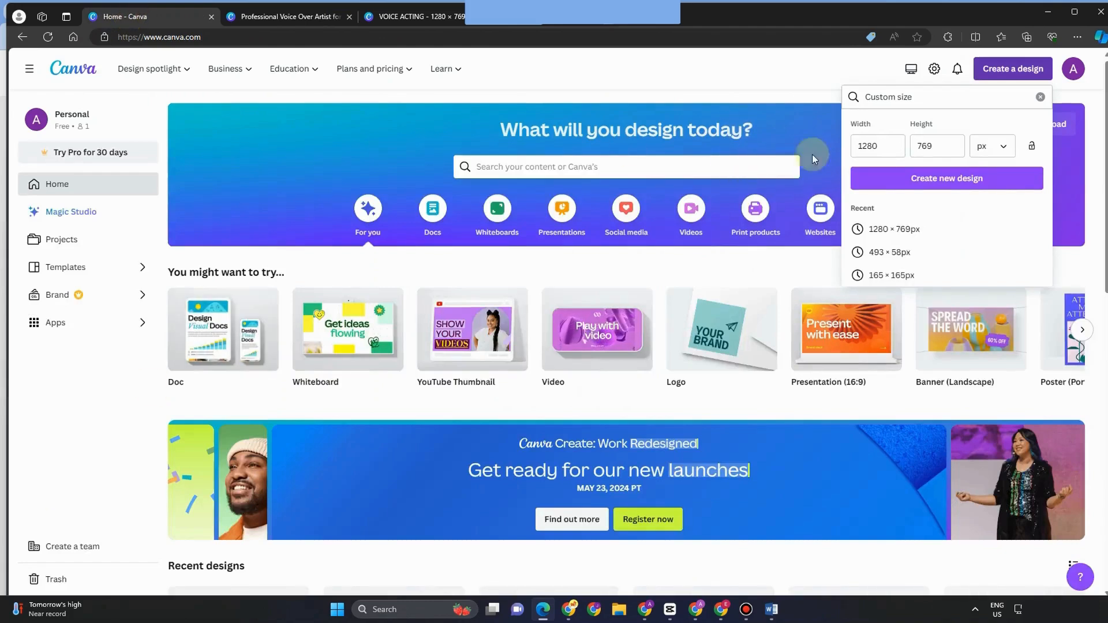
left_click(892, 147)
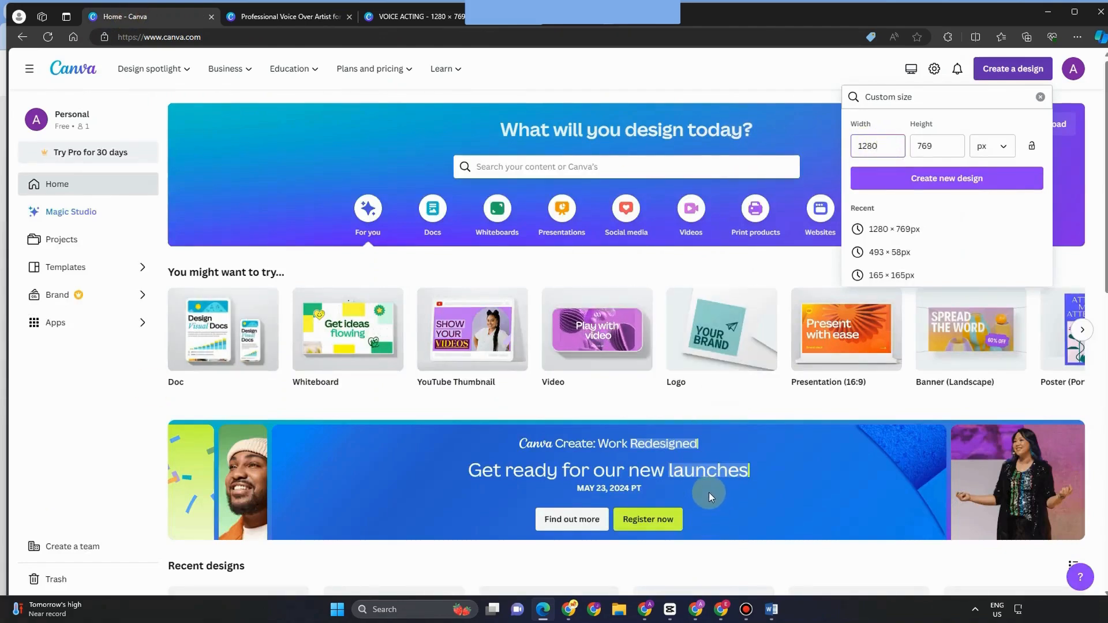
key("alt+Tab")
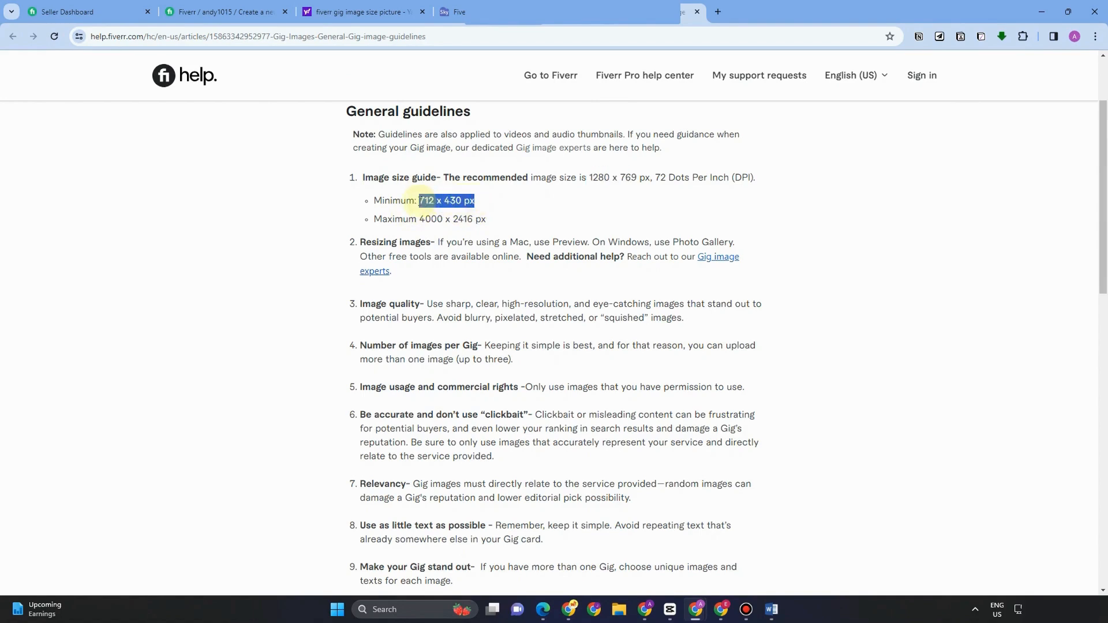
right_click(422, 200)
left_click(462, 215)
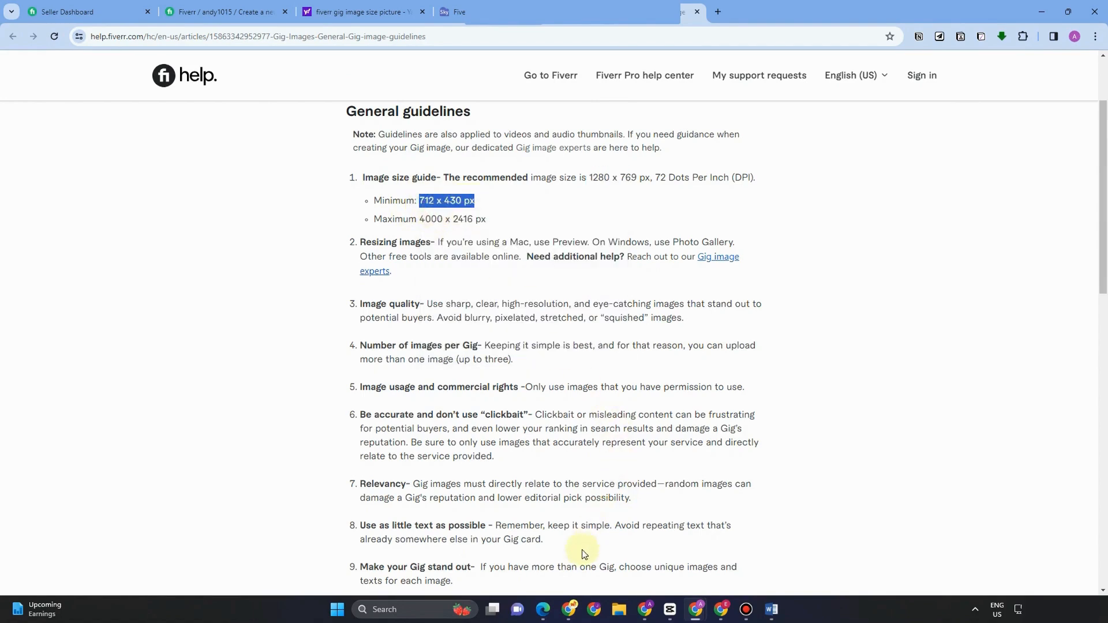
left_click(542, 553)
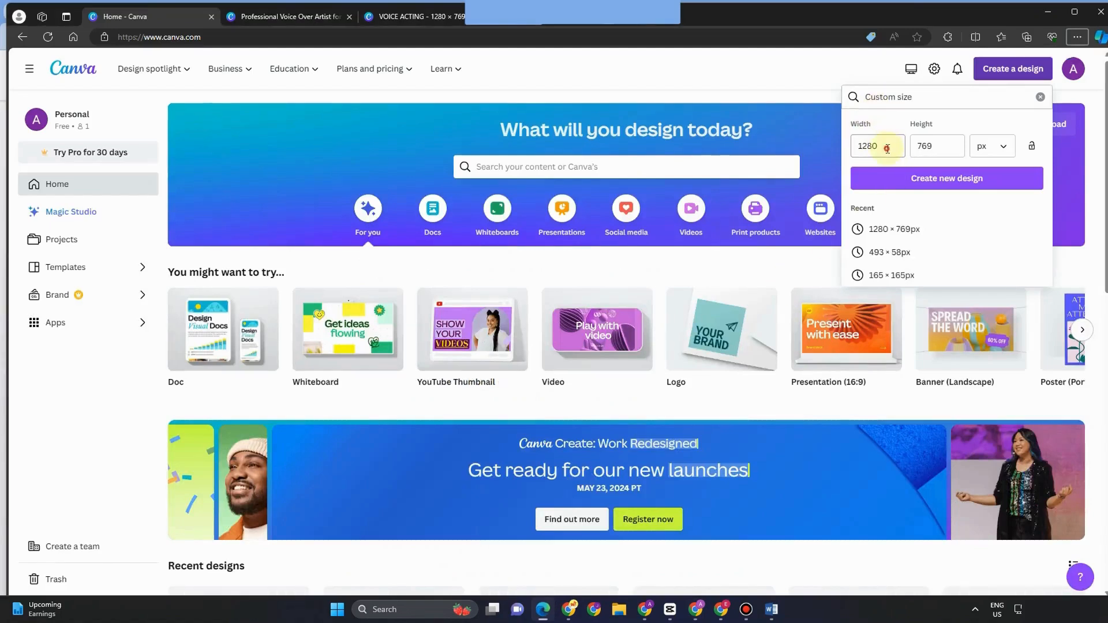
Step: Create a new blank custom design with width 712 and height 430 px
left_click_drag(887, 149, 847, 148)
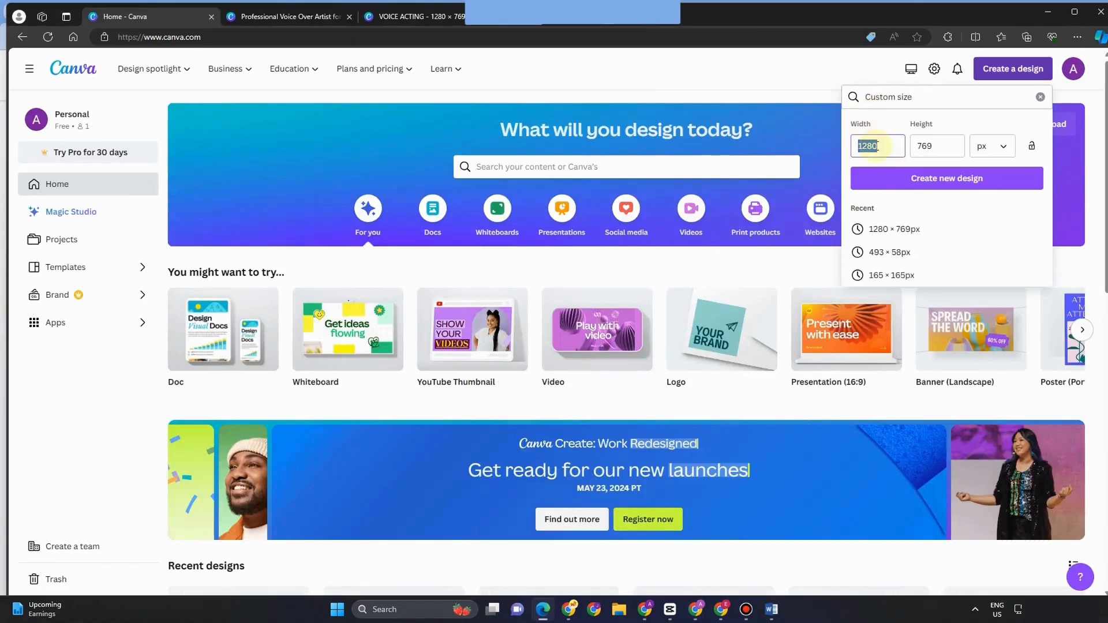
left_click(868, 146)
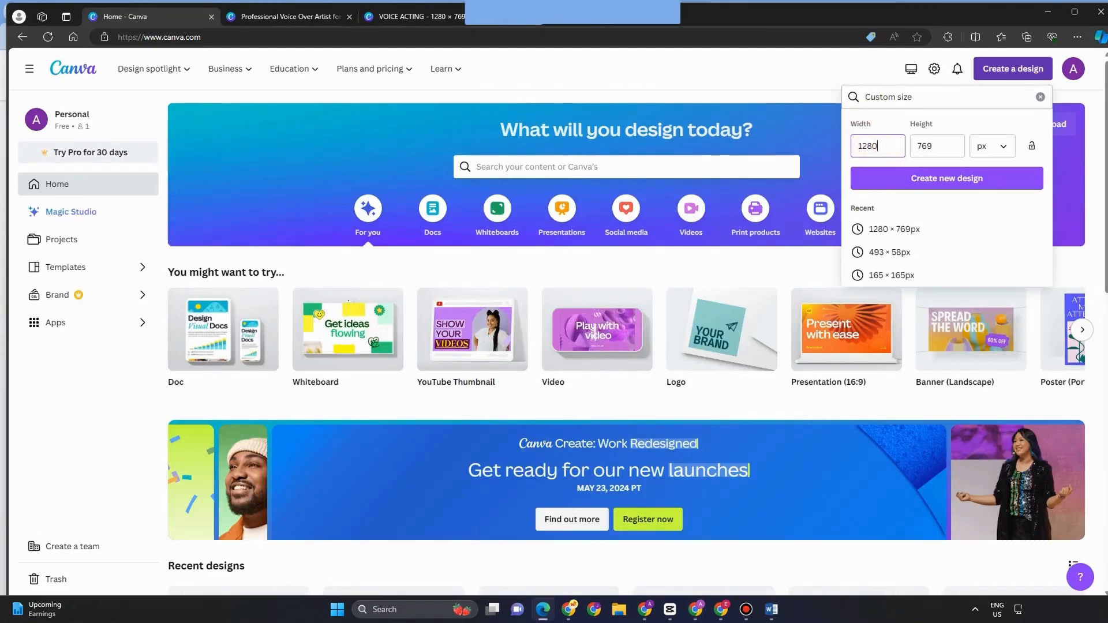
key("ctrl+a")
type("712")
key("Tab")
type("430")
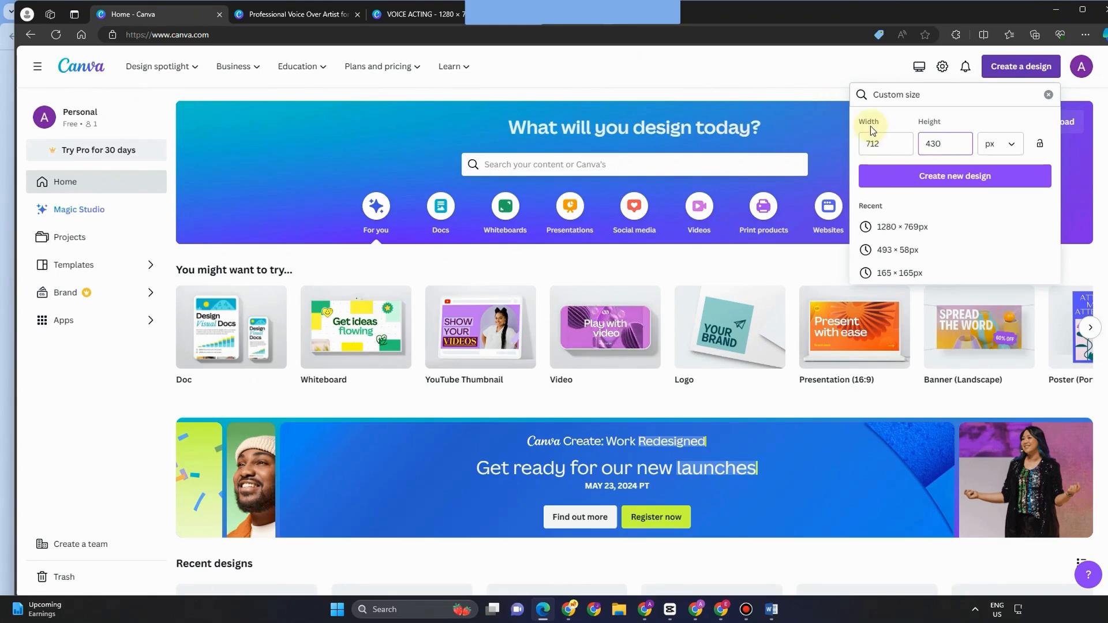
left_click(872, 143)
left_click(969, 188)
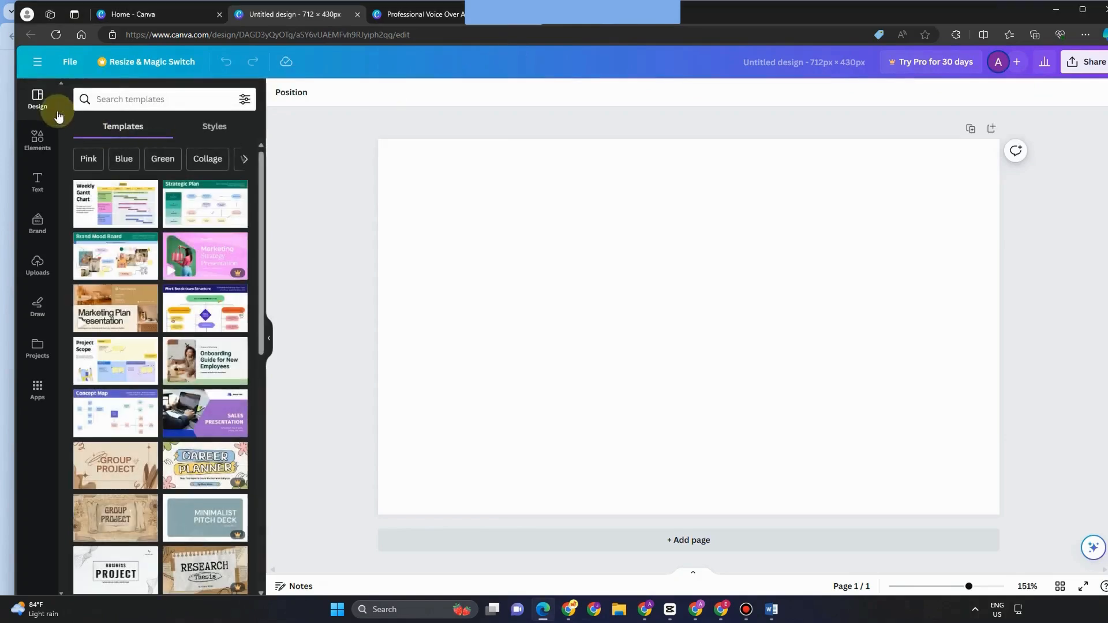
Step: Search templates for 'Video edit cover' and apply the retro Music Cover video template
left_click(123, 101)
type("Vido")
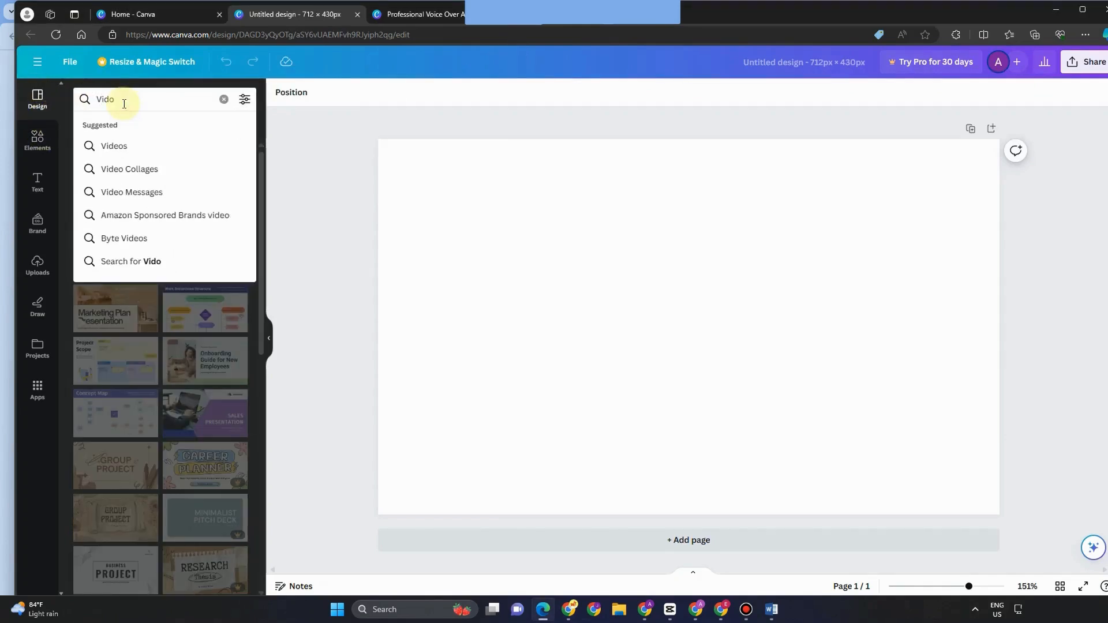
key("BackSpace")
type("e")
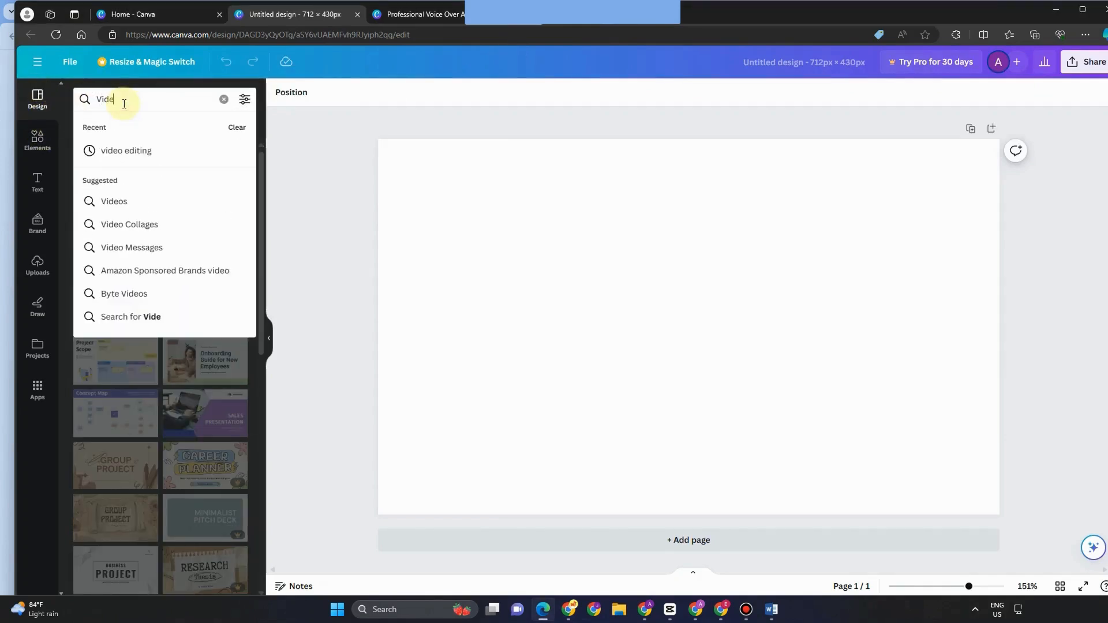
type("o edit")
key("Return")
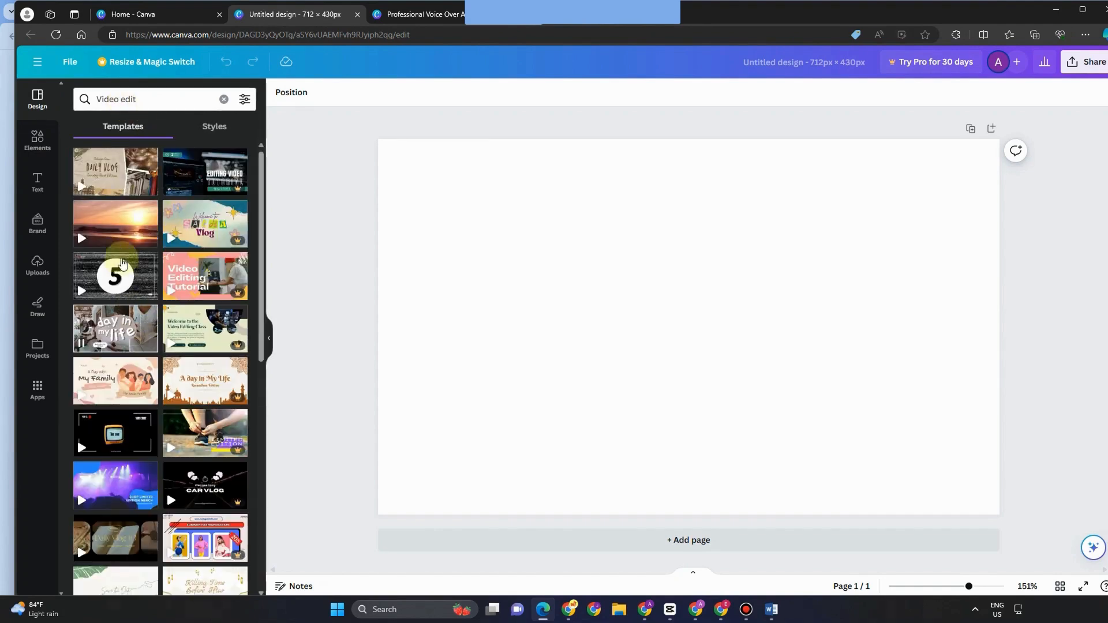
type("cover")
key("Return")
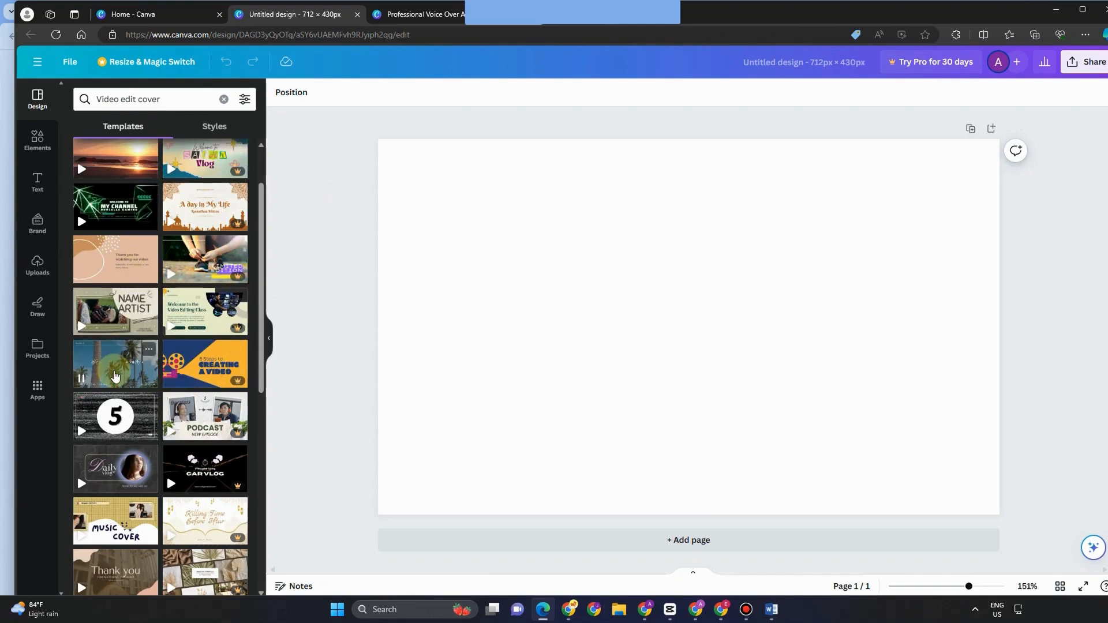
scroll(133, 430, "down", 2)
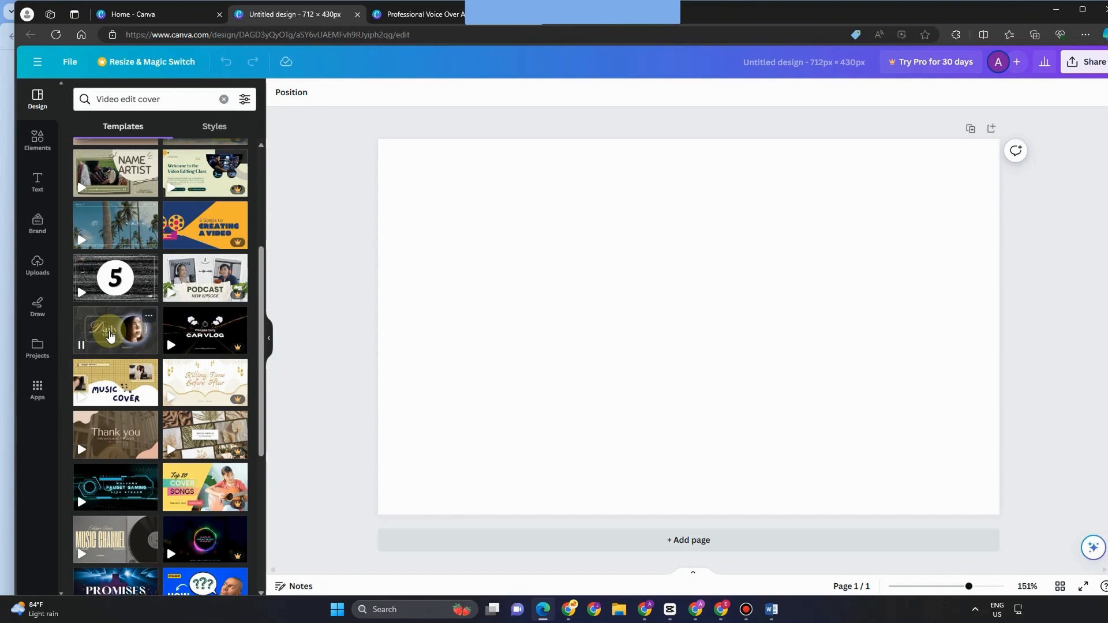
left_click(77, 382)
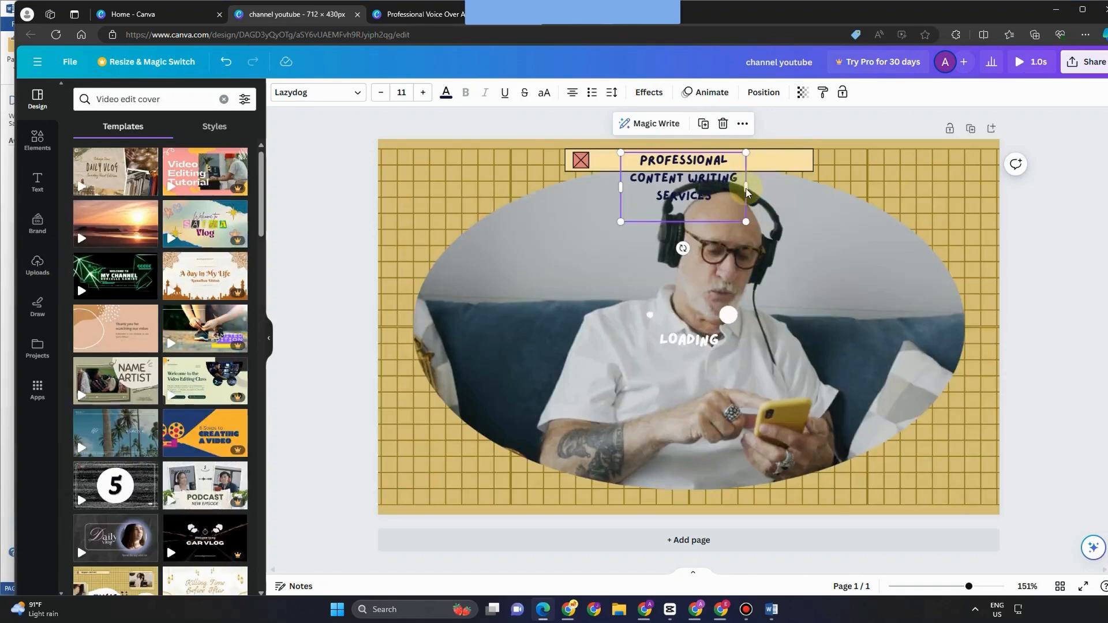
Step: Widen the title text box and its background bar to both sides
left_click_drag(746, 186, 829, 173)
left_click_drag(628, 173, 562, 163)
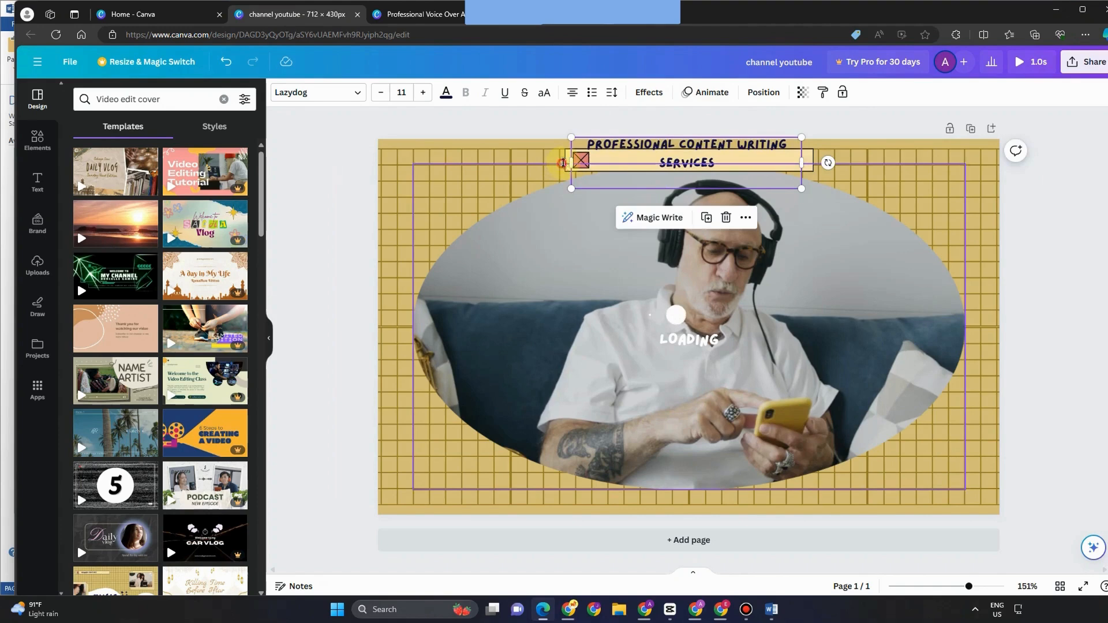
left_click(562, 167)
left_click(577, 162)
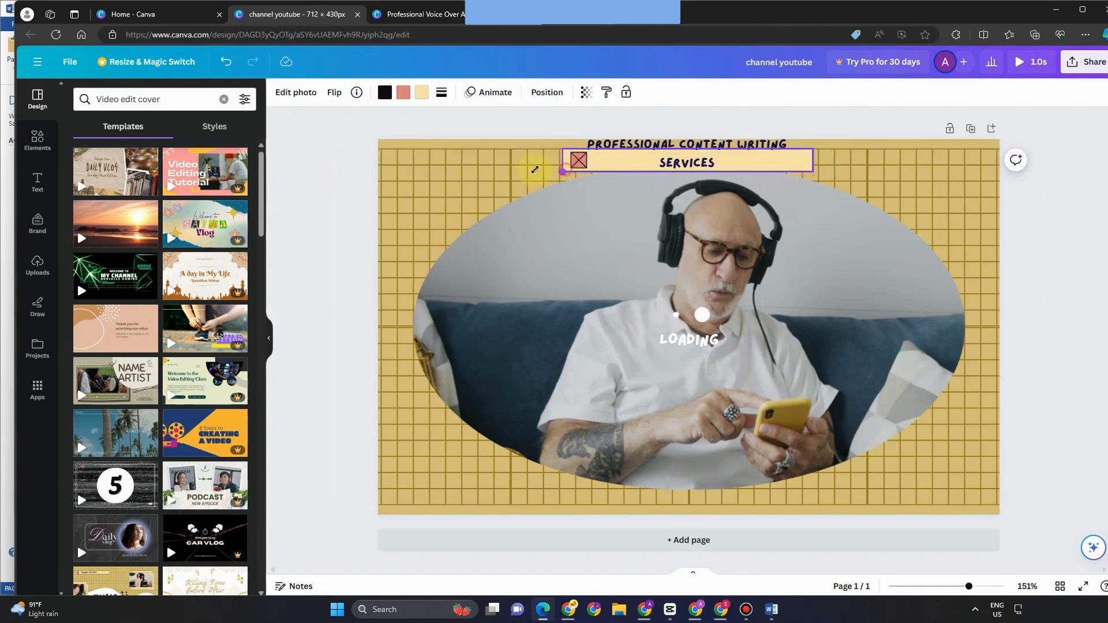
left_click_drag(535, 169, 504, 177)
left_click_drag(841, 152, 856, 145)
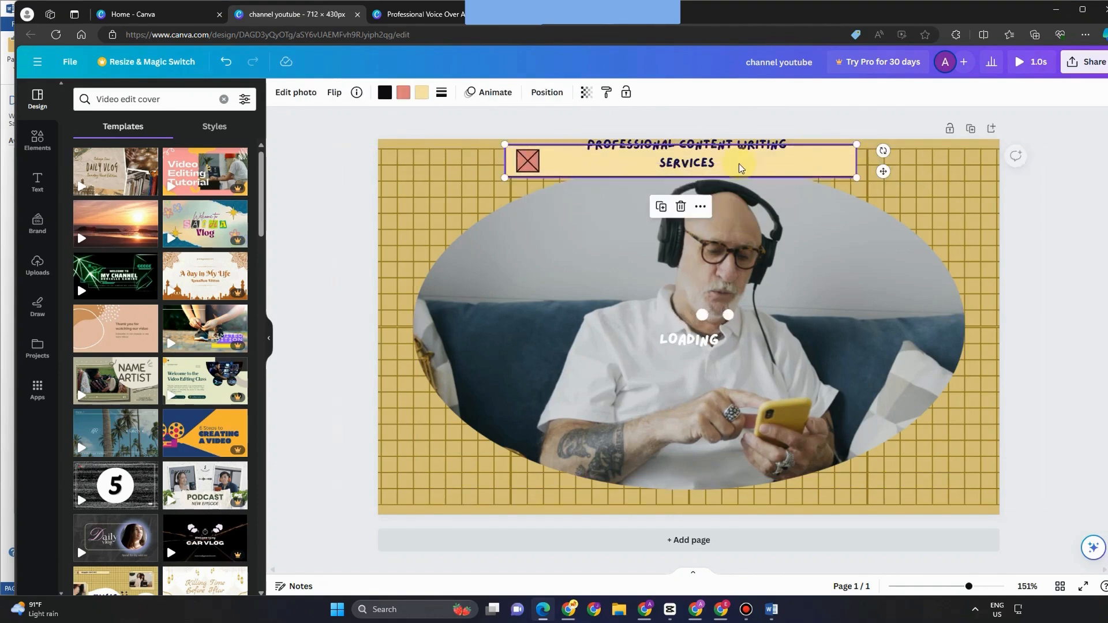
Step: Reposition and stretch the title so it sits on one line across the bar
left_click(686, 165)
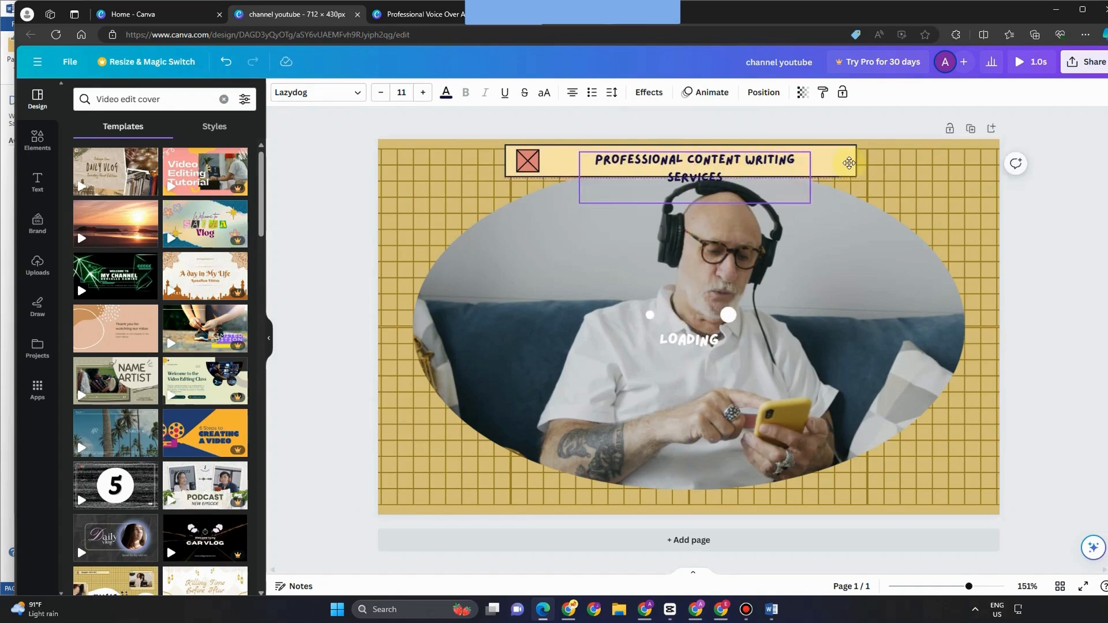
left_click_drag(757, 190, 807, 178)
left_click_drag(620, 165, 534, 166)
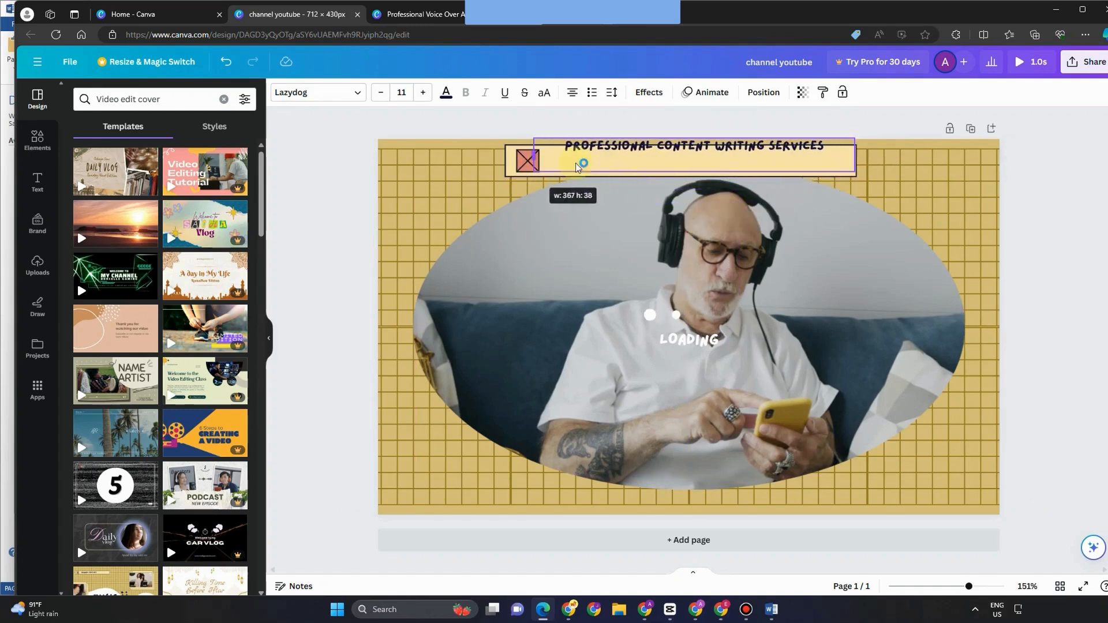
left_click_drag(687, 166, 689, 180)
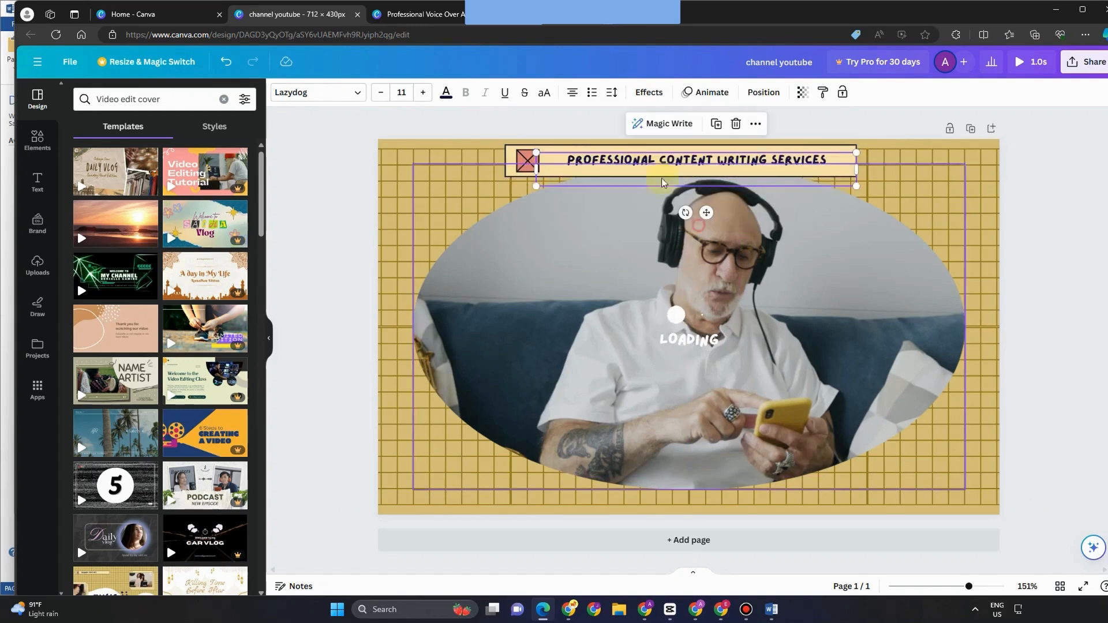
left_click(701, 282)
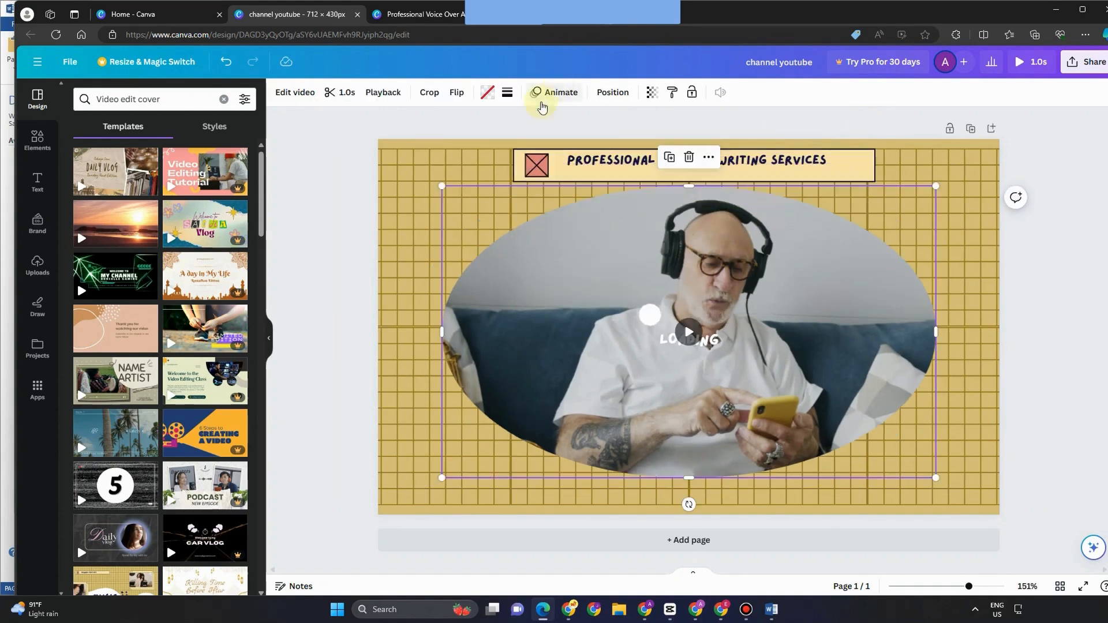
Step: Select the whole title line and work with its text colour palette
left_click(616, 171)
double_click(572, 163)
left_click(569, 163)
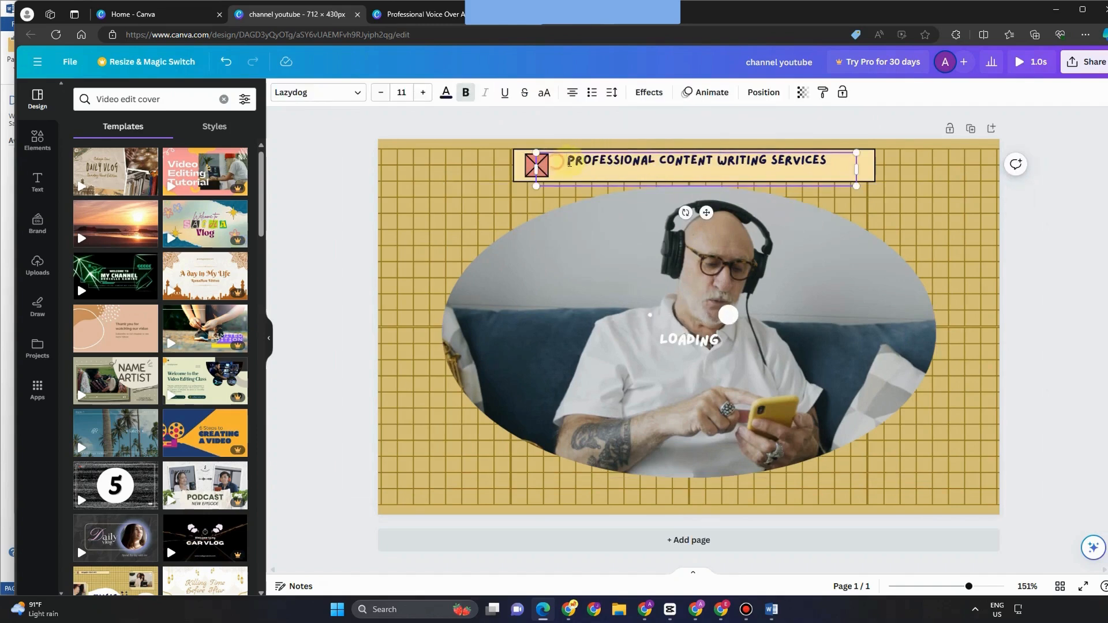
triple_click(569, 163)
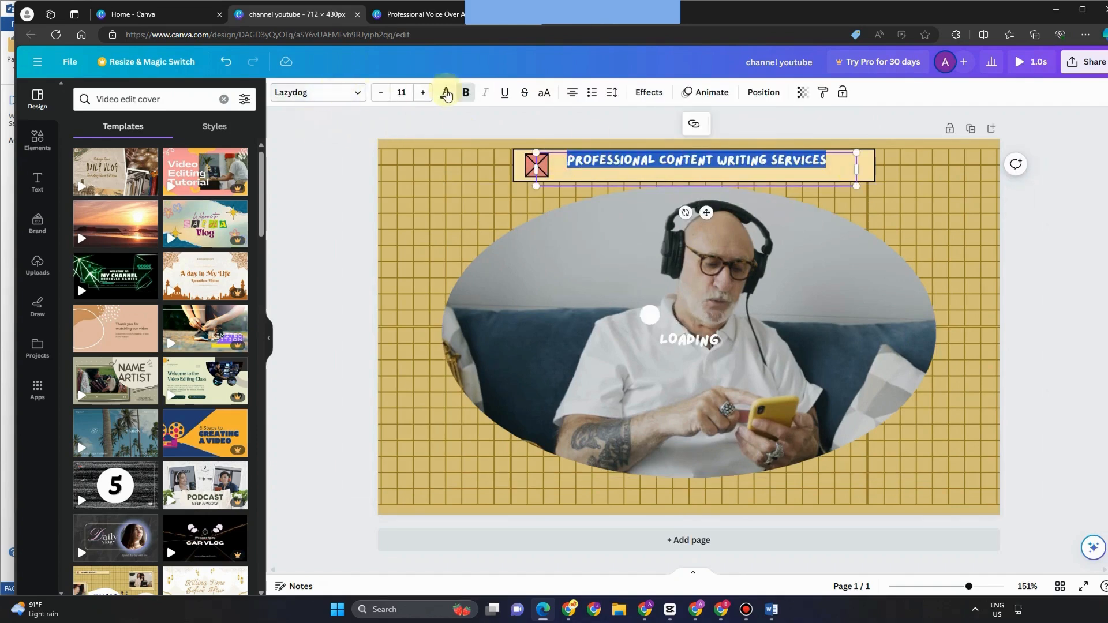
left_click(446, 95)
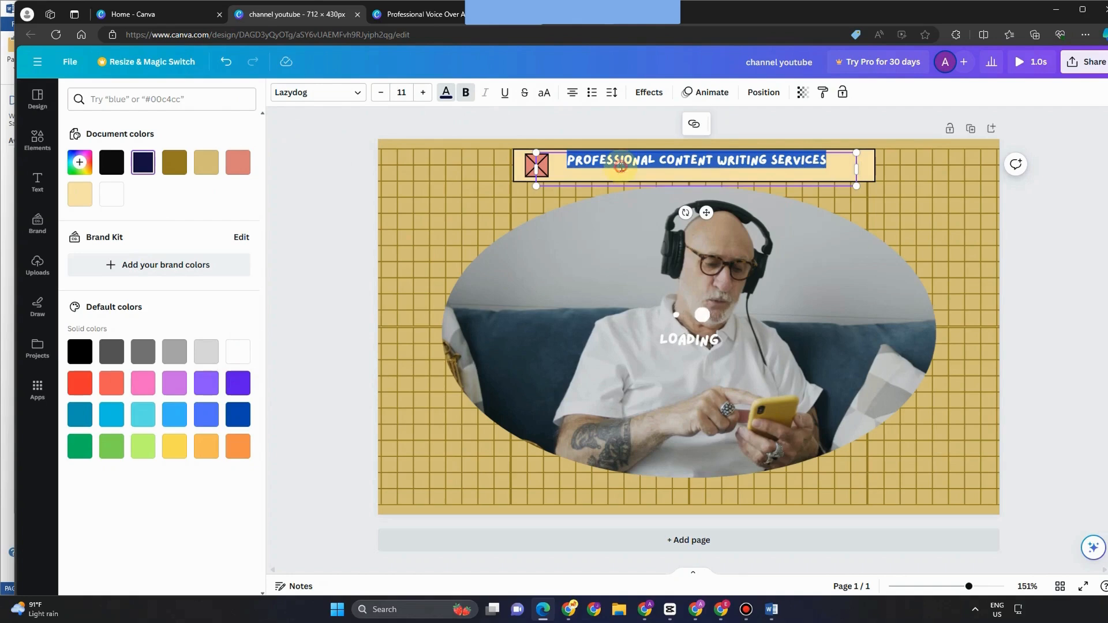
triple_click(874, 167)
left_click(446, 94)
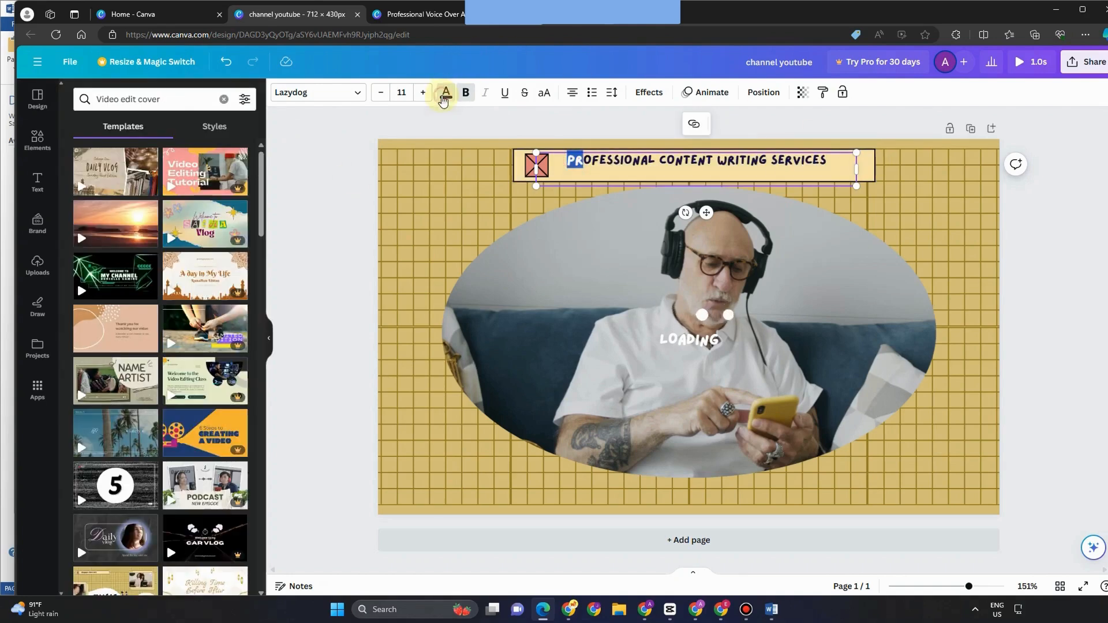
left_click(446, 95)
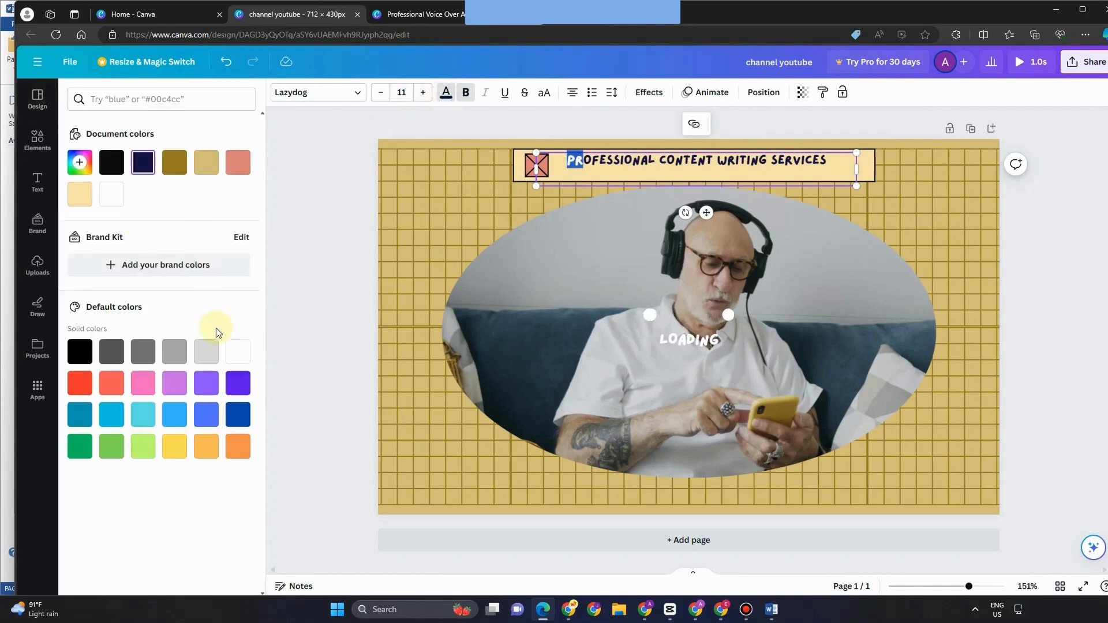
left_click(238, 351)
triple_click(888, 166)
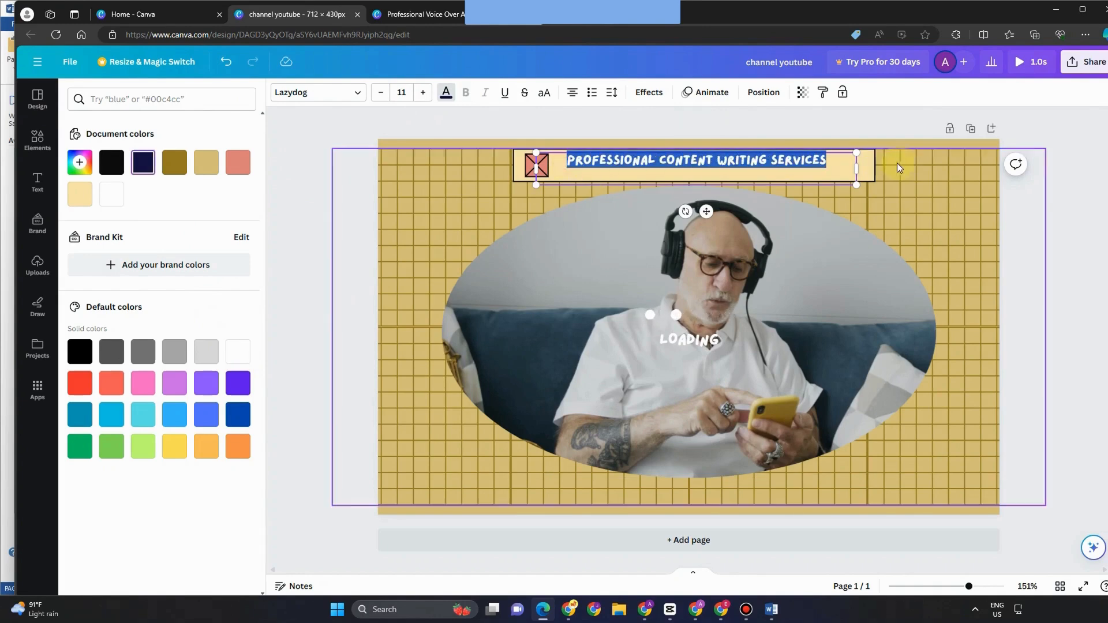
Step: Give the title text a black outline effect
left_click(649, 92)
left_click(221, 241)
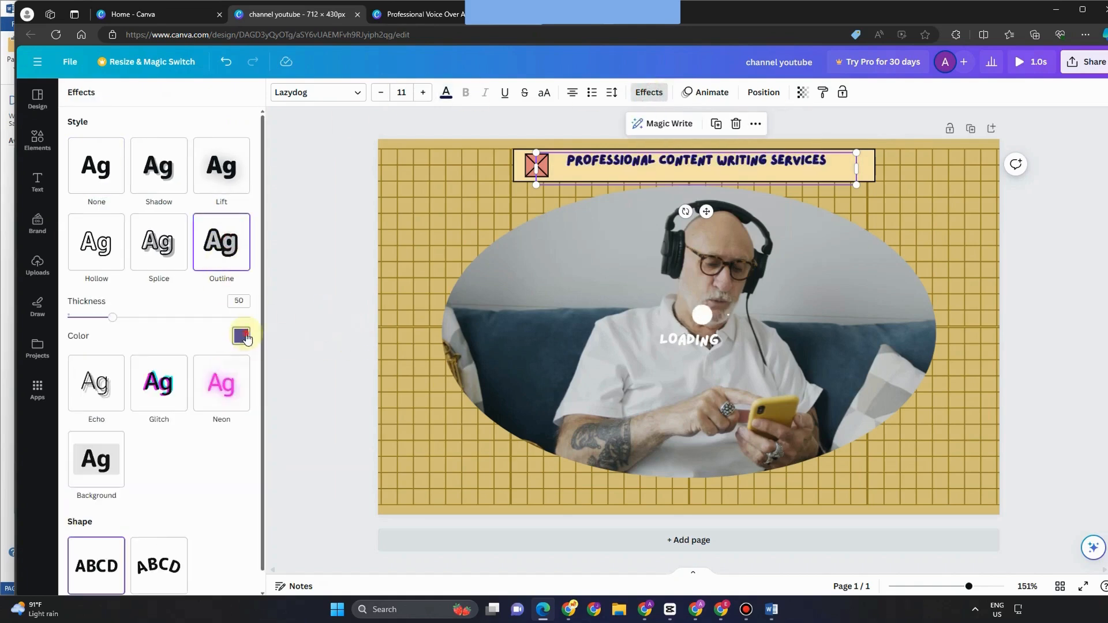
left_click(241, 336)
left_click(242, 336)
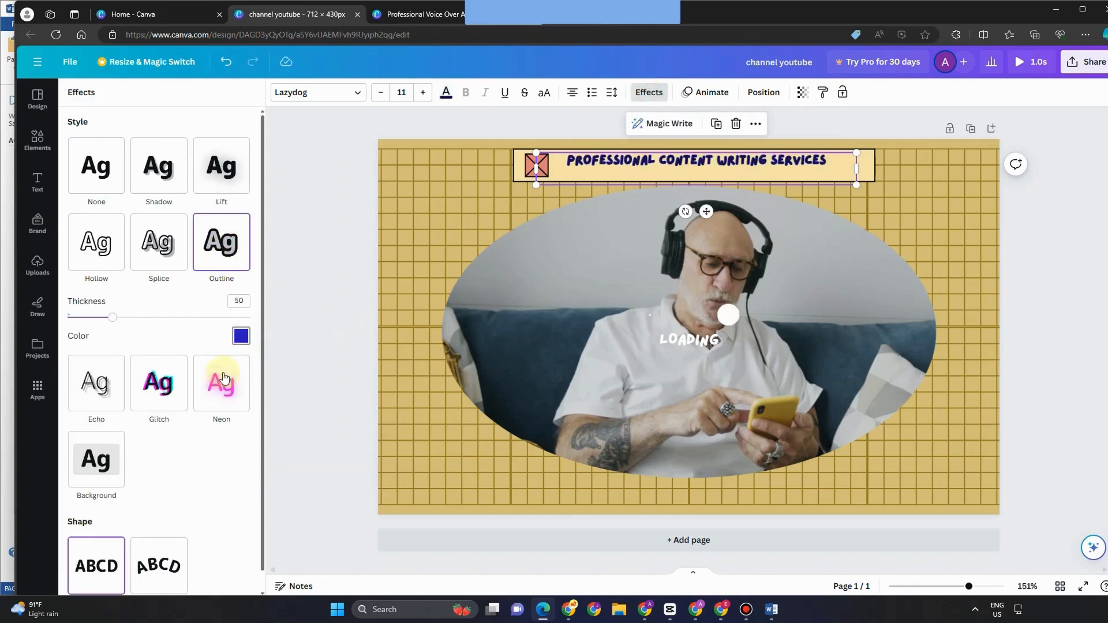
left_click(241, 336)
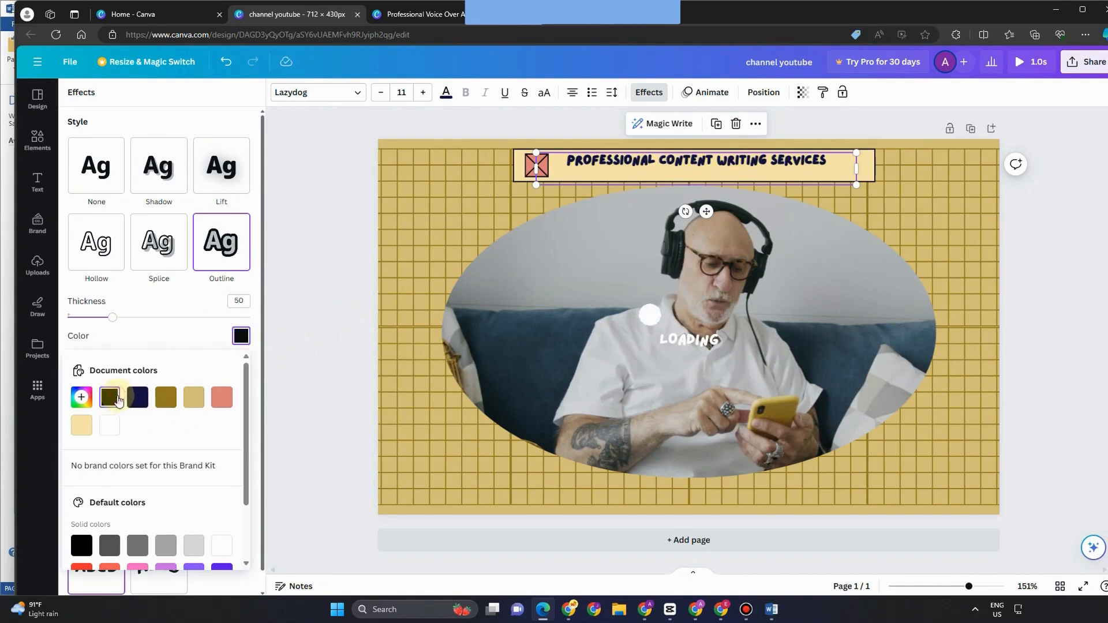
Step: Enlarge the title to size 14, reposition it and widen the bar to enclose it
left_click_drag(853, 184, 938, 193)
left_click_drag(544, 169, 515, 168)
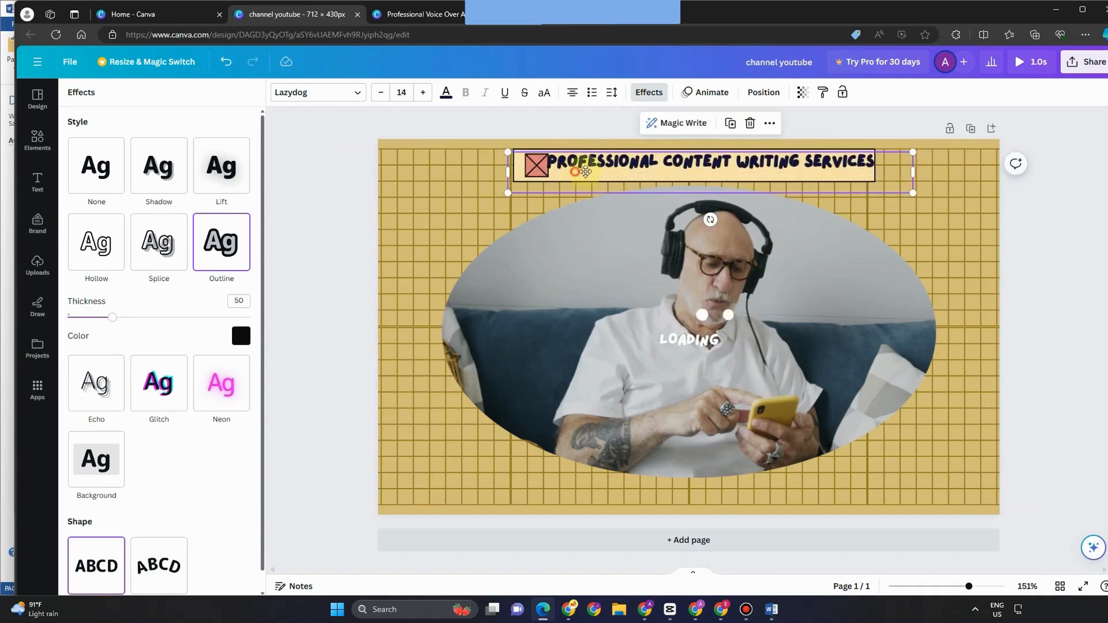
left_click_drag(586, 172, 629, 171)
left_click(635, 176)
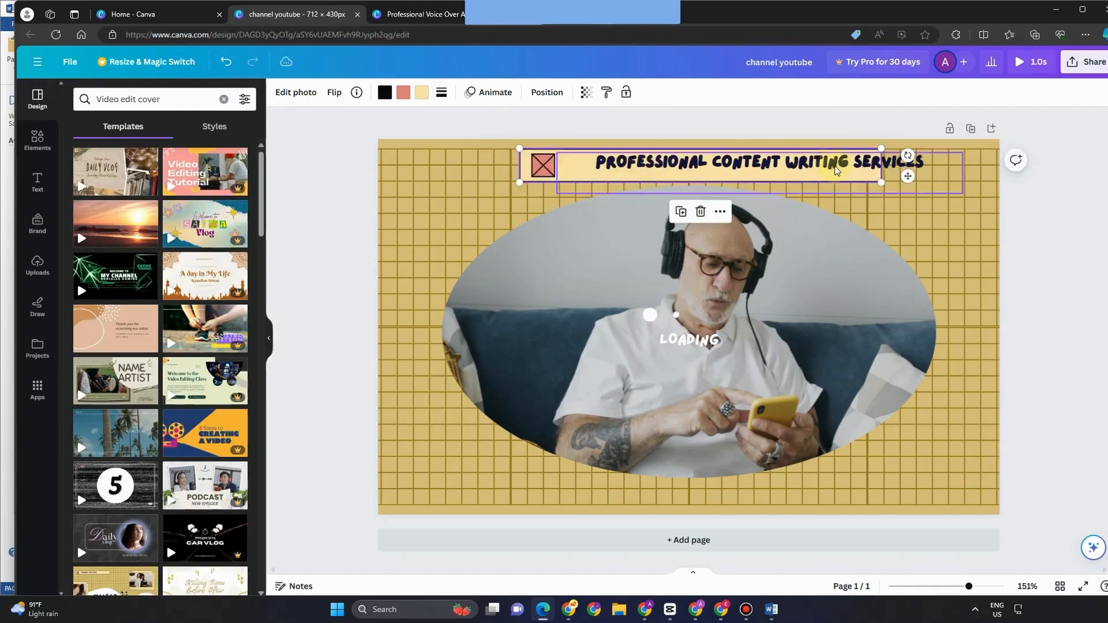
left_click_drag(880, 182, 925, 184)
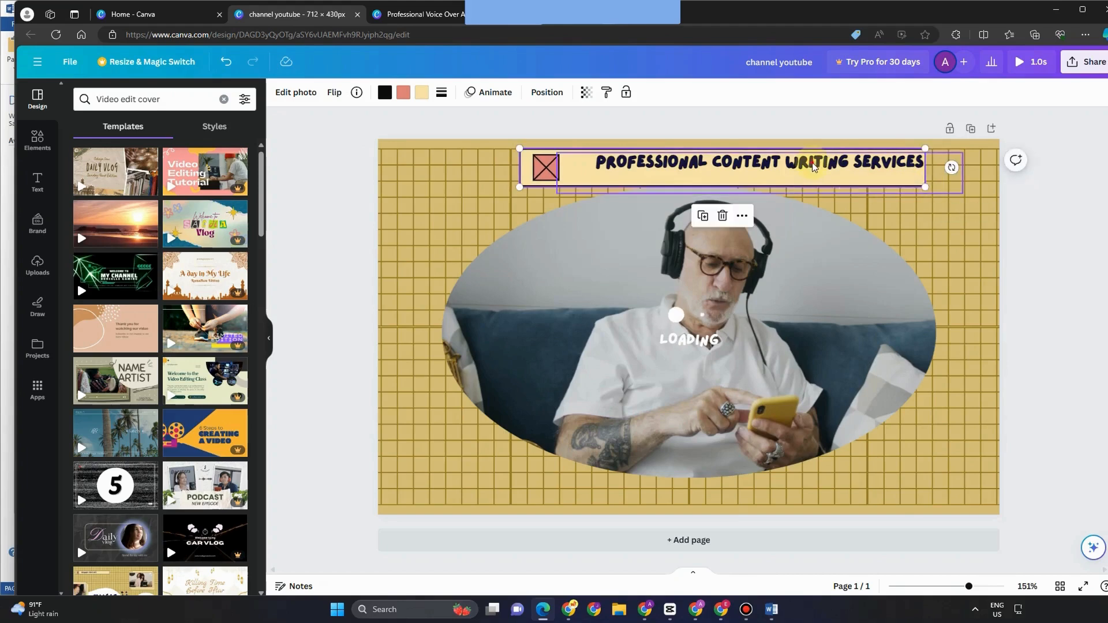
left_click_drag(811, 164, 791, 167)
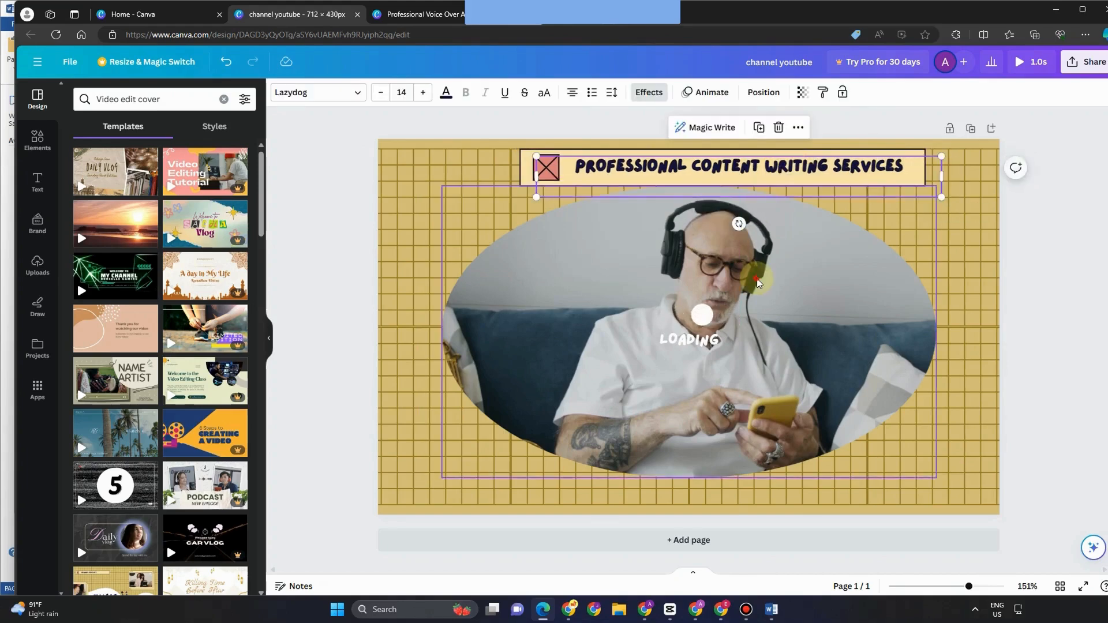
left_click(608, 252)
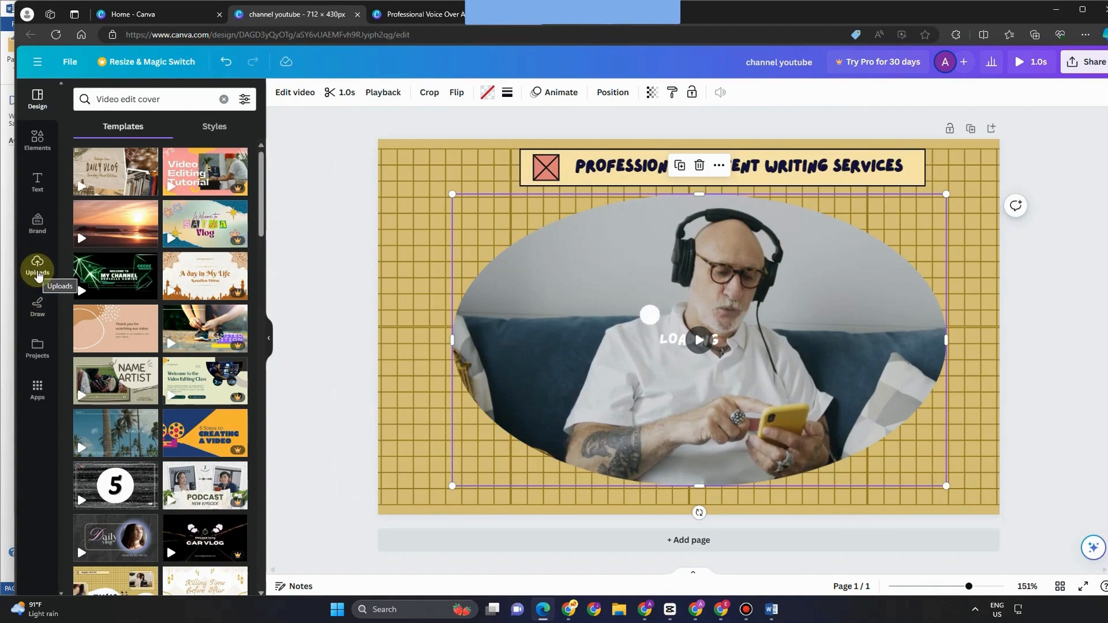
Step: Open the Uploads panel and browse the uploaded files for a replacement clip
key("F11")
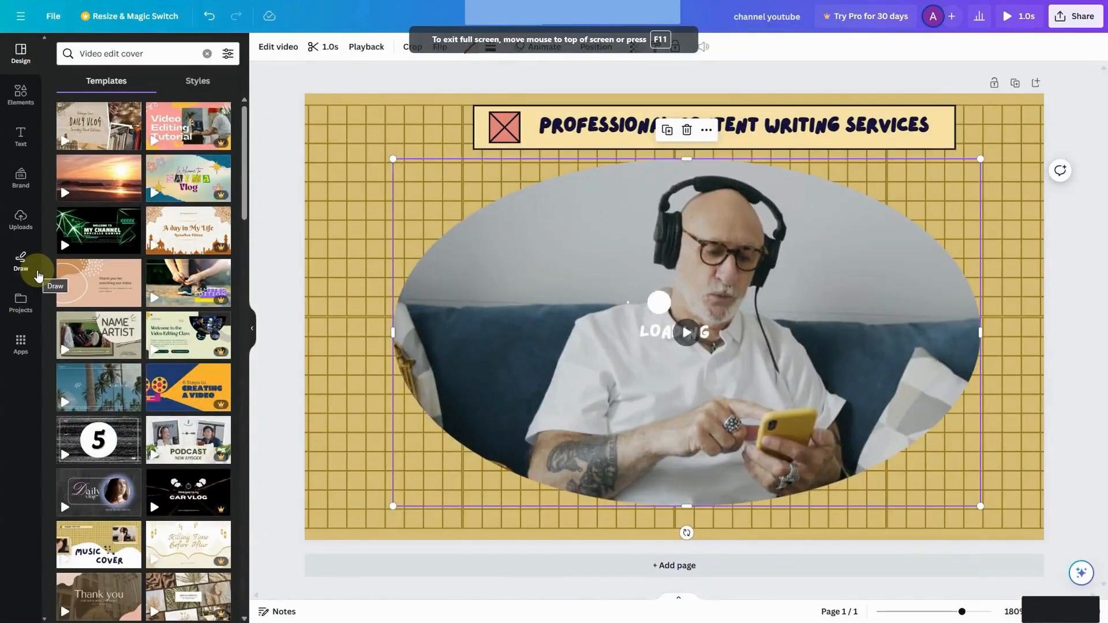
key("F11")
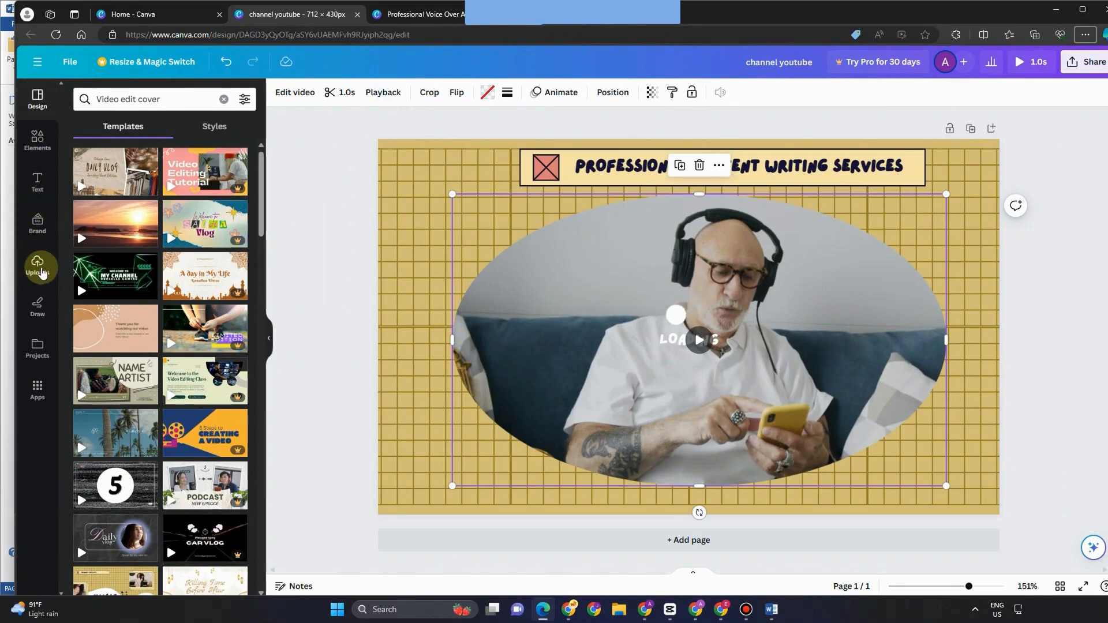
left_click(41, 273)
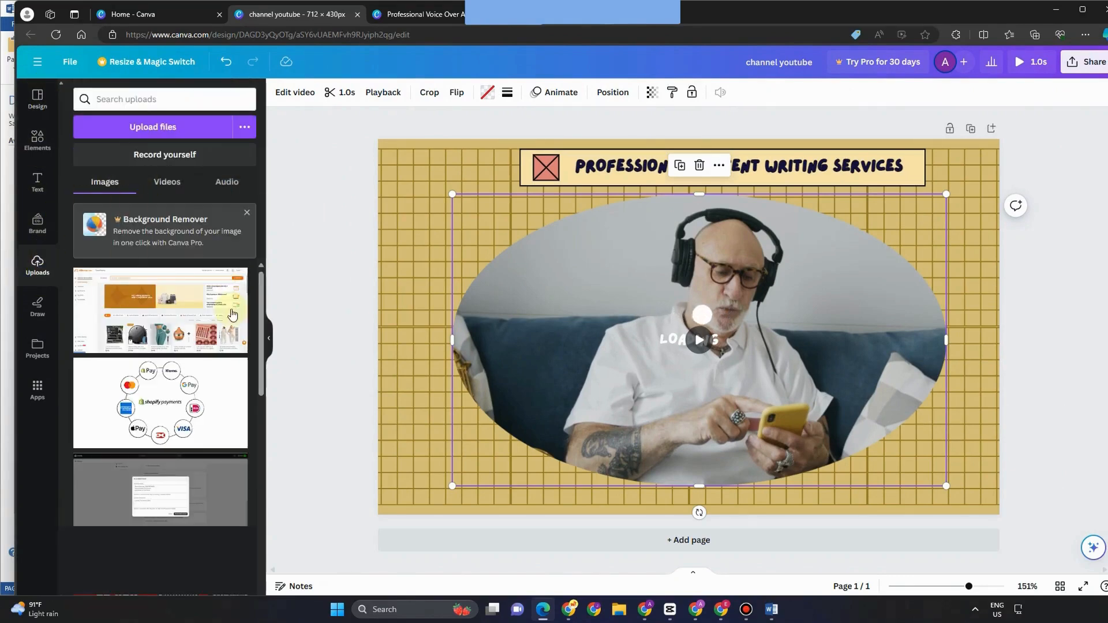
left_click(166, 132)
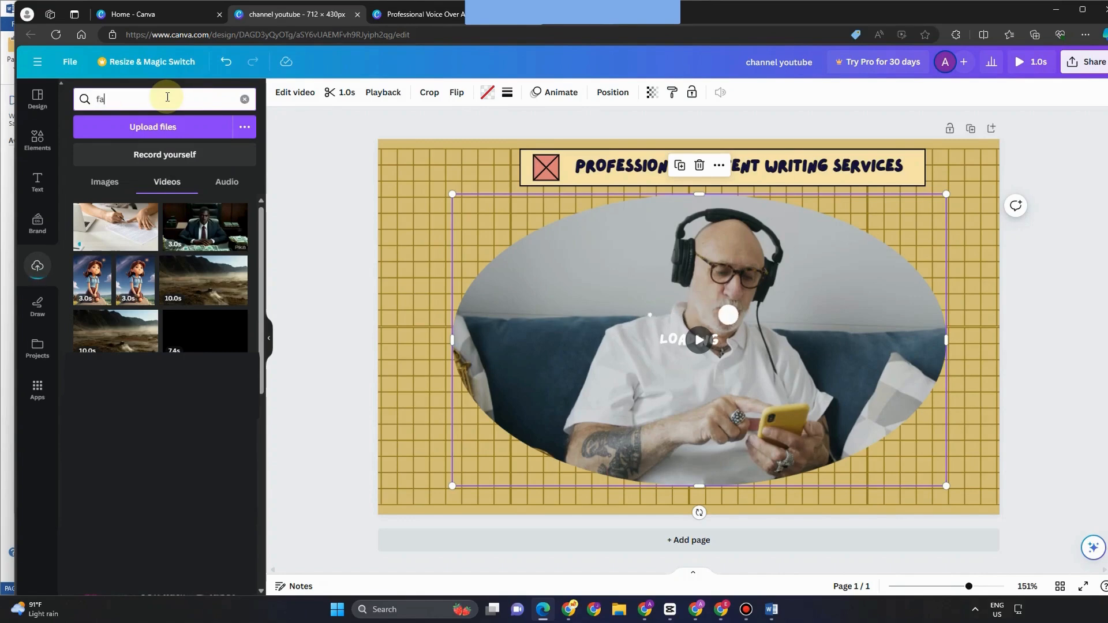
left_click(38, 99)
key("F11")
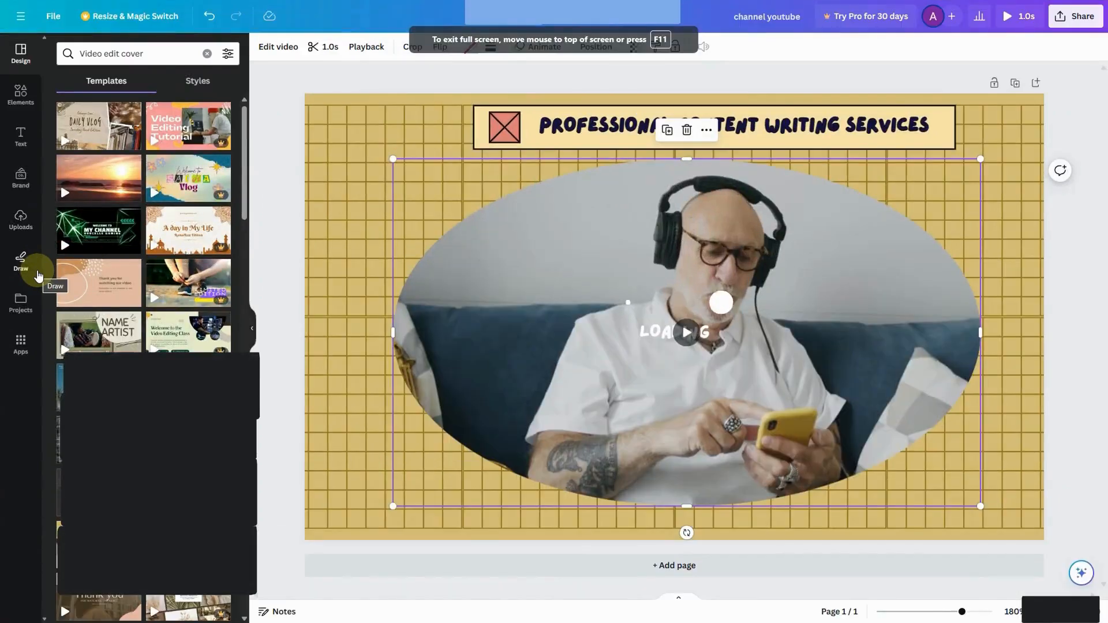
key("F11")
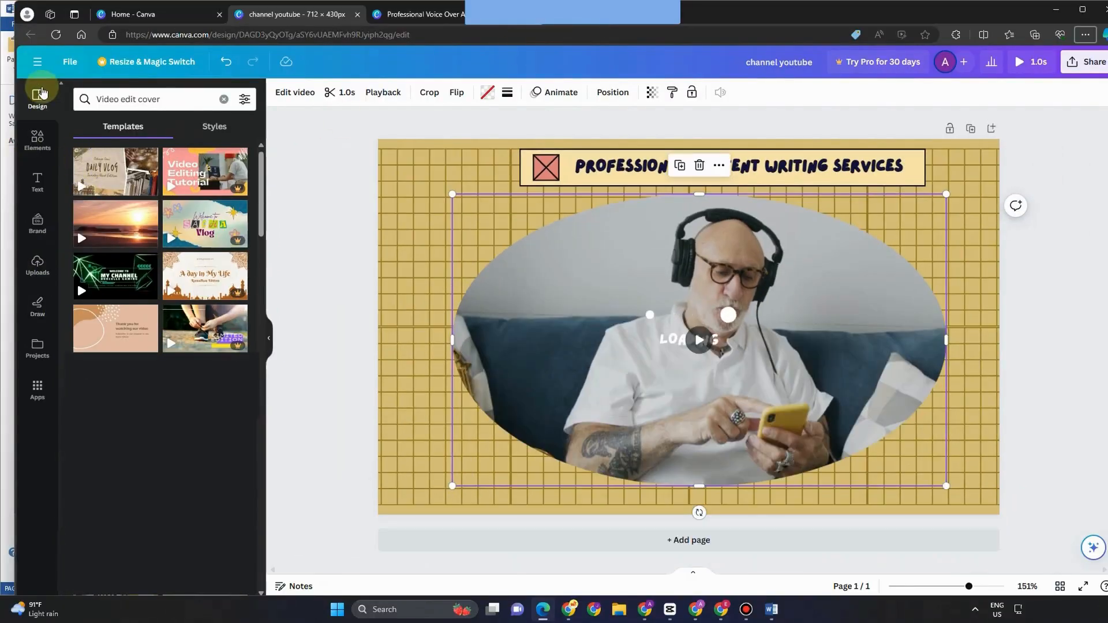
left_click(41, 280)
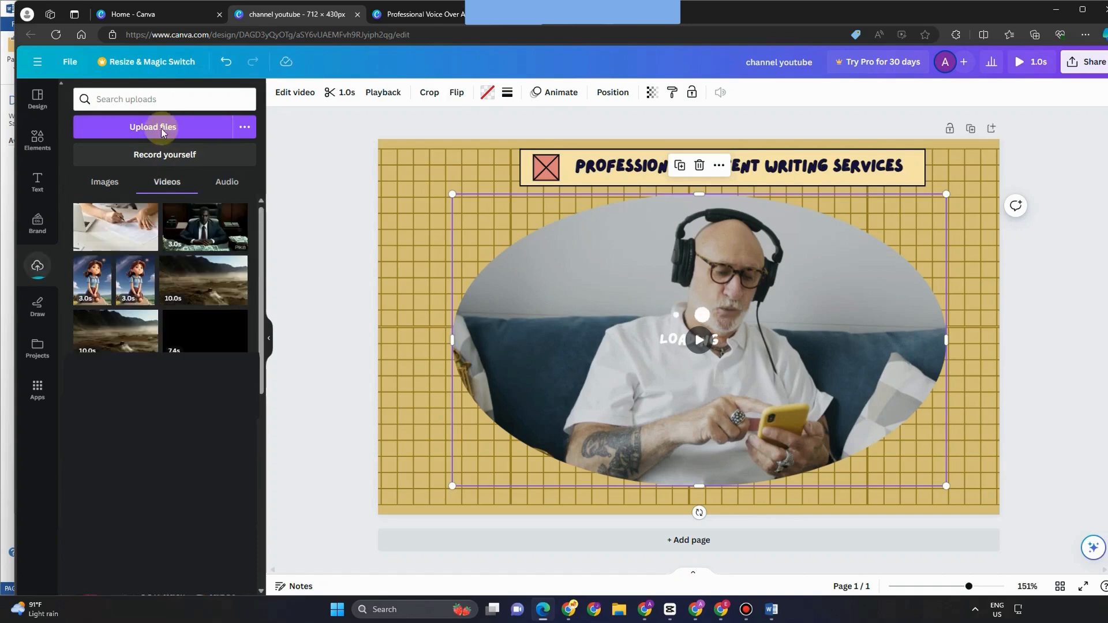
left_click(168, 97)
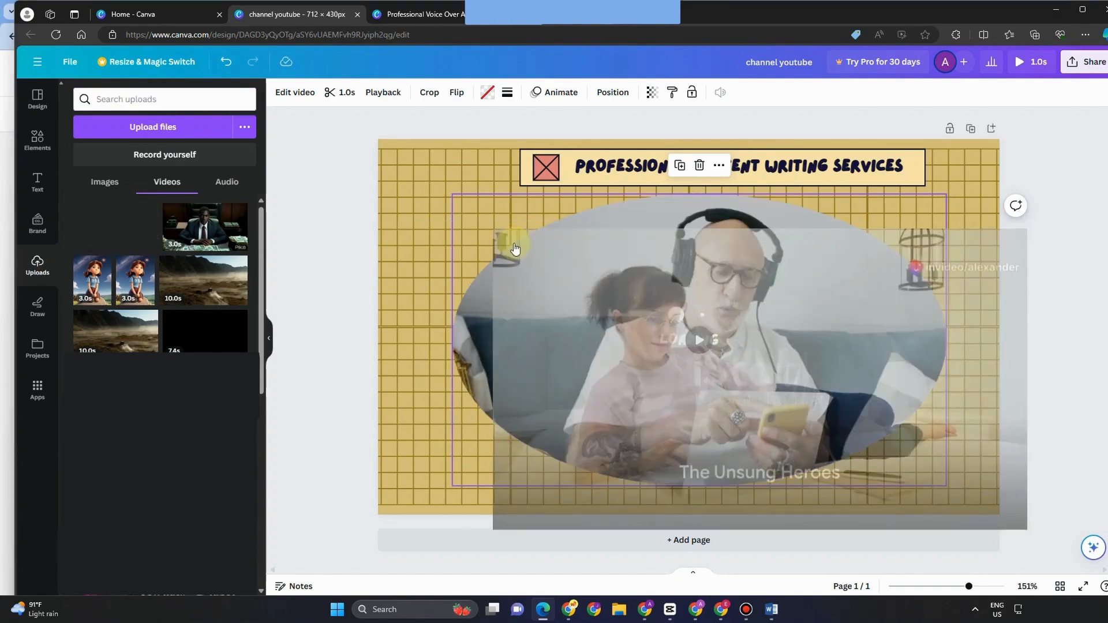
Step: Drop the uploaded 2:23 'The Unsung Heroes' video into the oval frame and preview it
left_click_drag(604, 357, 479, 336)
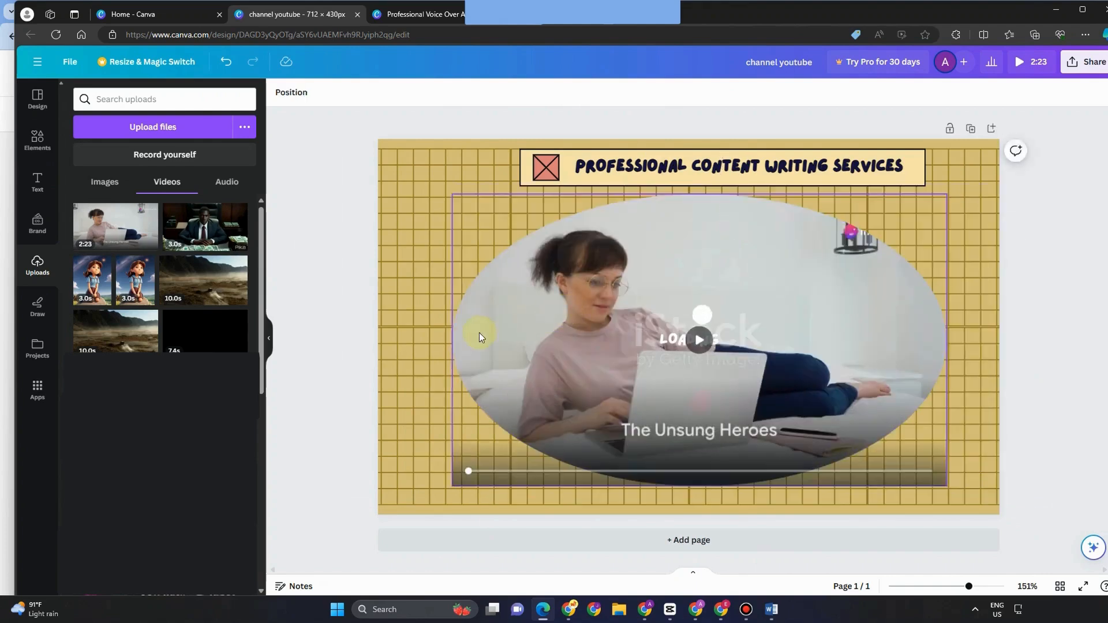
left_click_drag(635, 322, 727, 283)
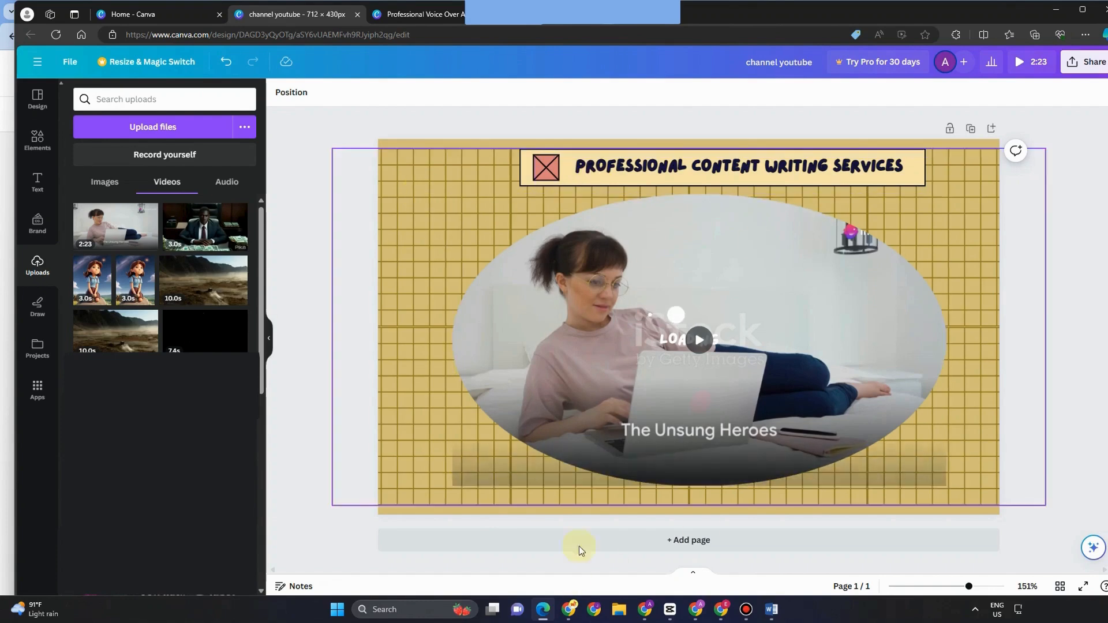
left_click(698, 340)
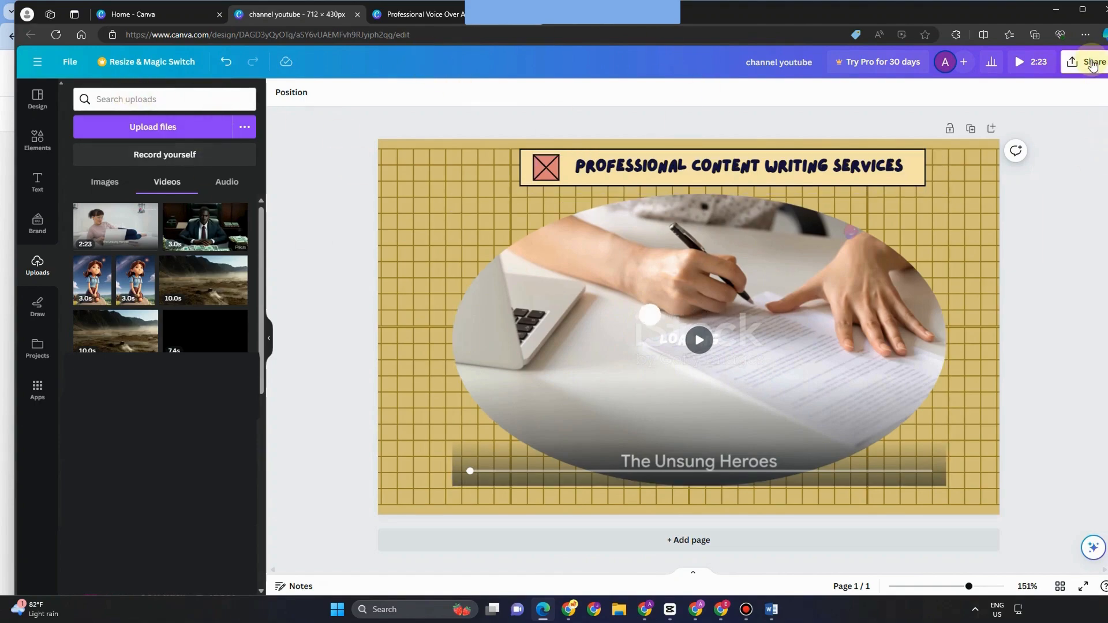
left_click(181, 225)
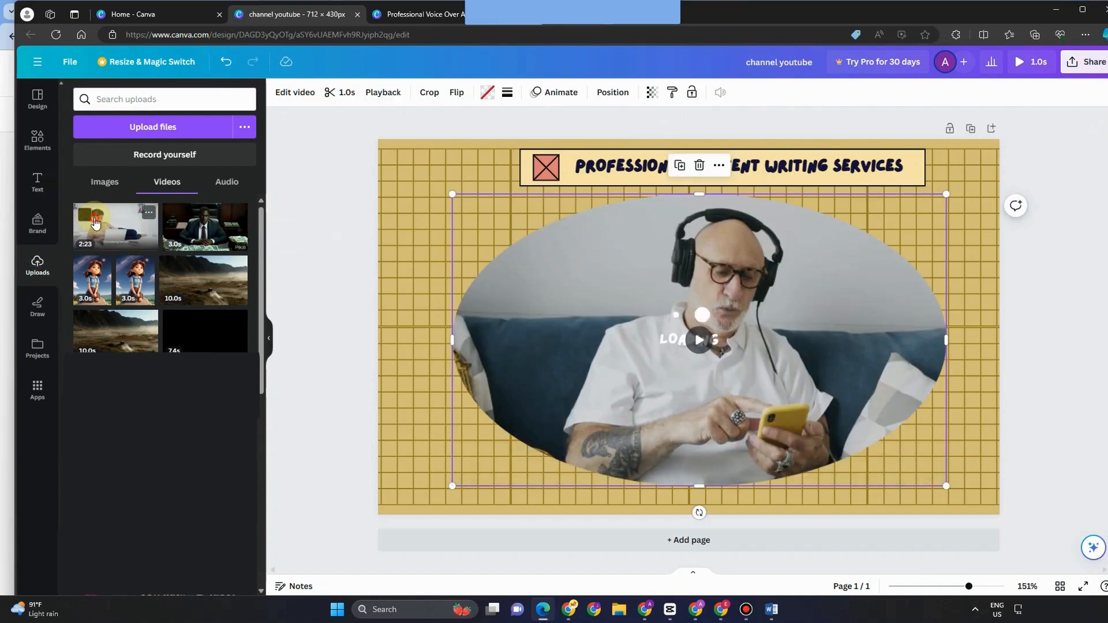
left_click_drag(94, 218, 516, 254)
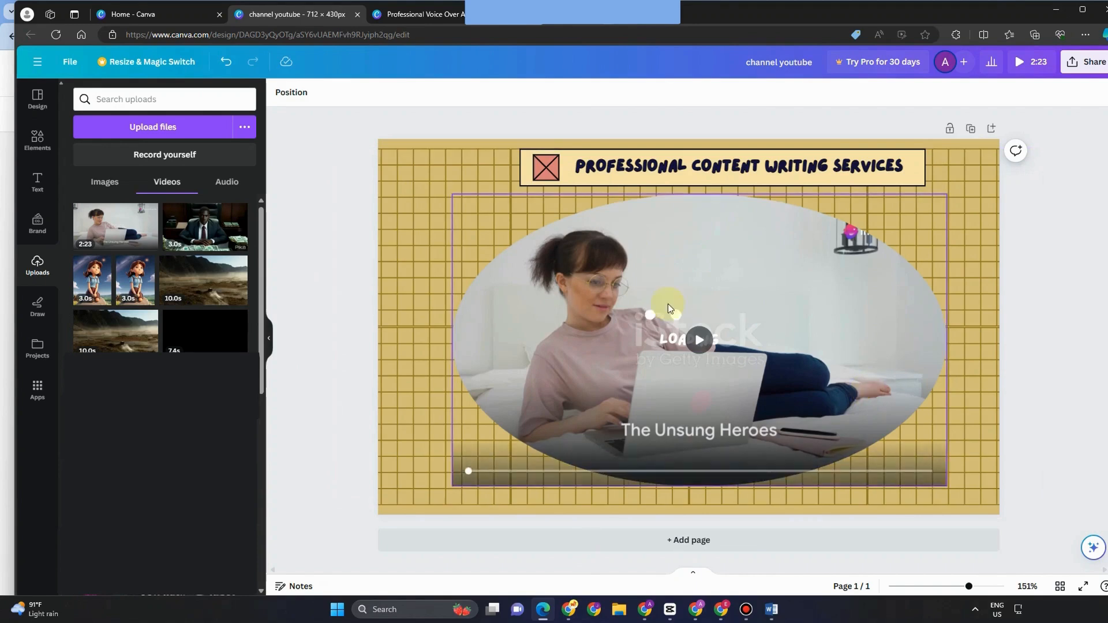
left_click(699, 340)
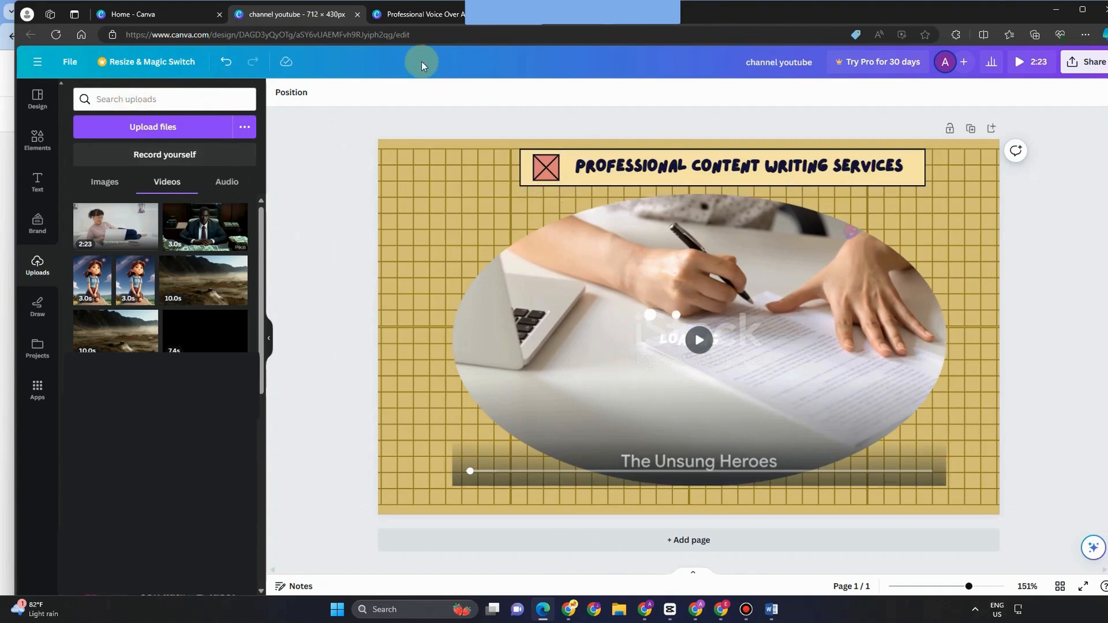
Step: Download the oval-video cover design as an MP4 video
left_click(1092, 63)
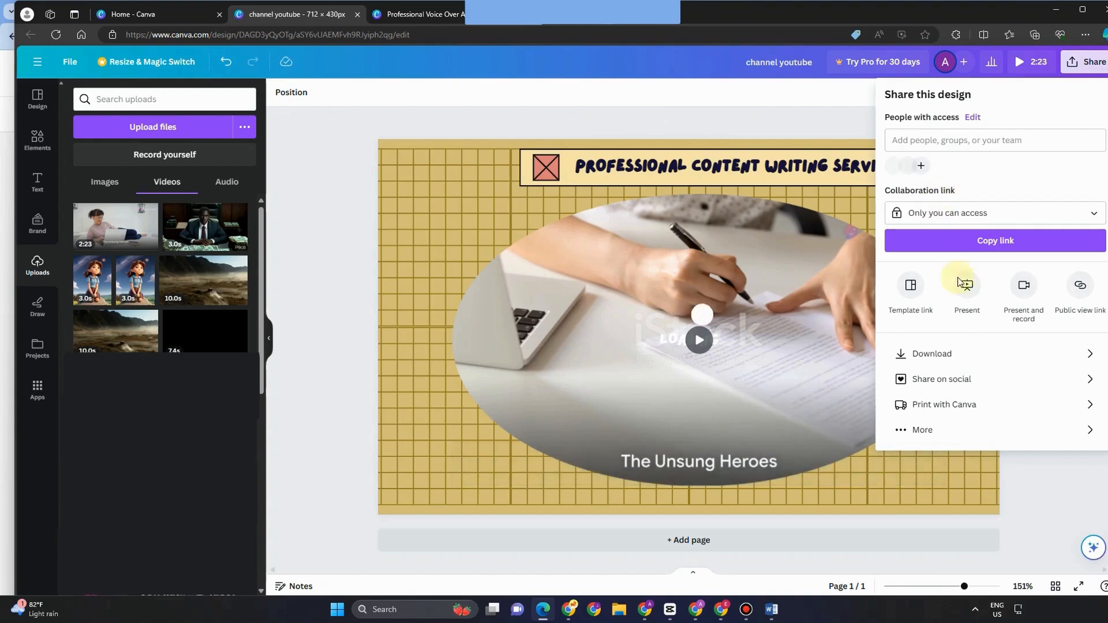
left_click(939, 353)
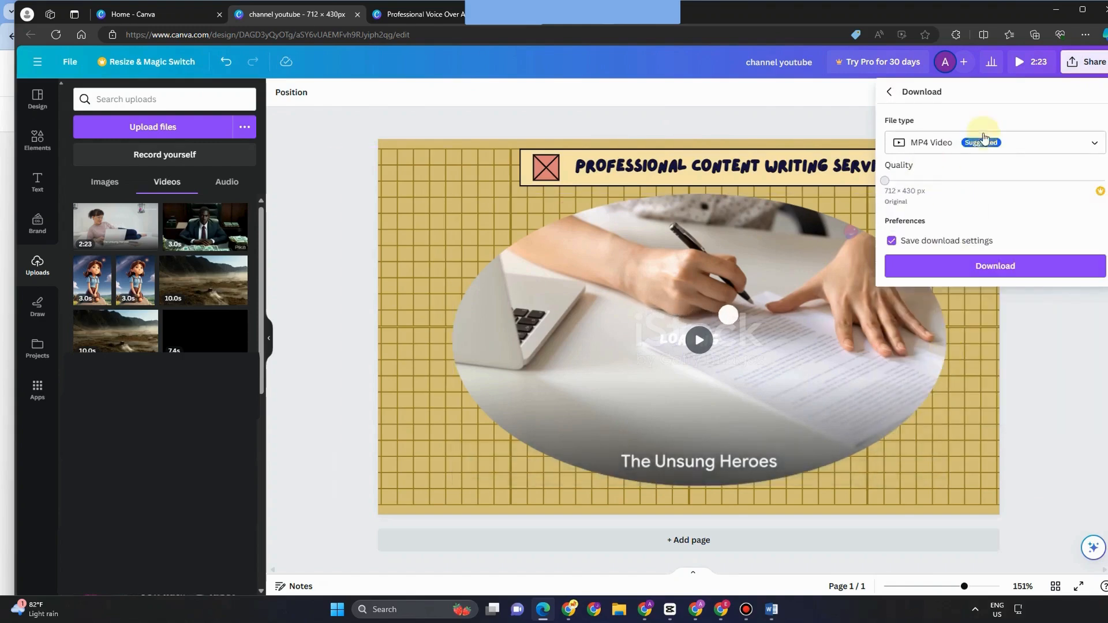
left_click(961, 142)
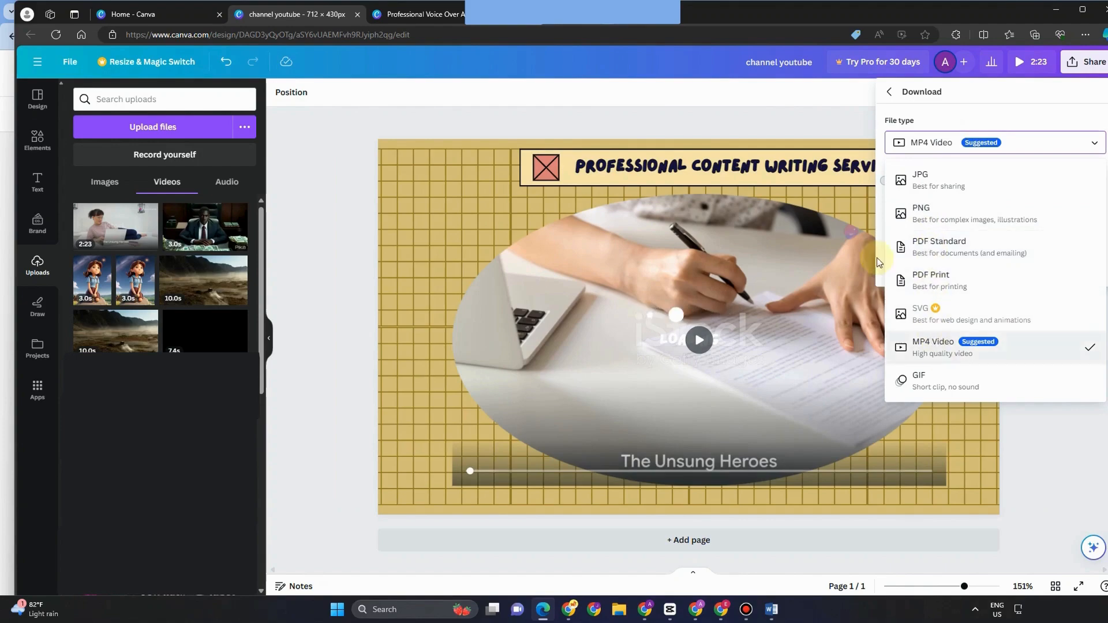
left_click(971, 234)
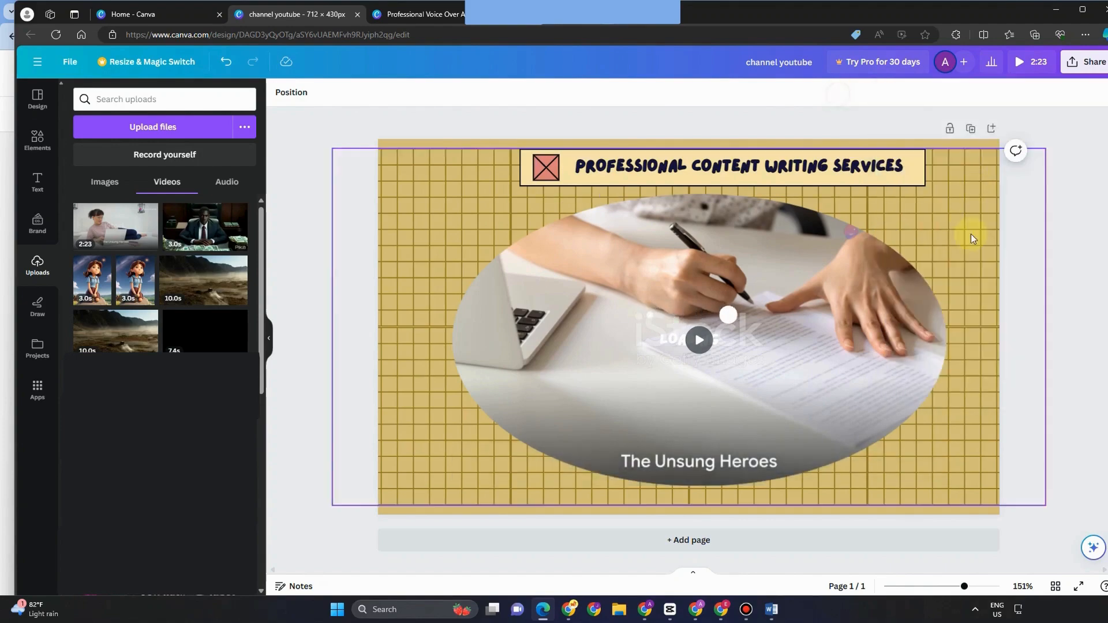
left_click(1086, 64)
left_click(969, 353)
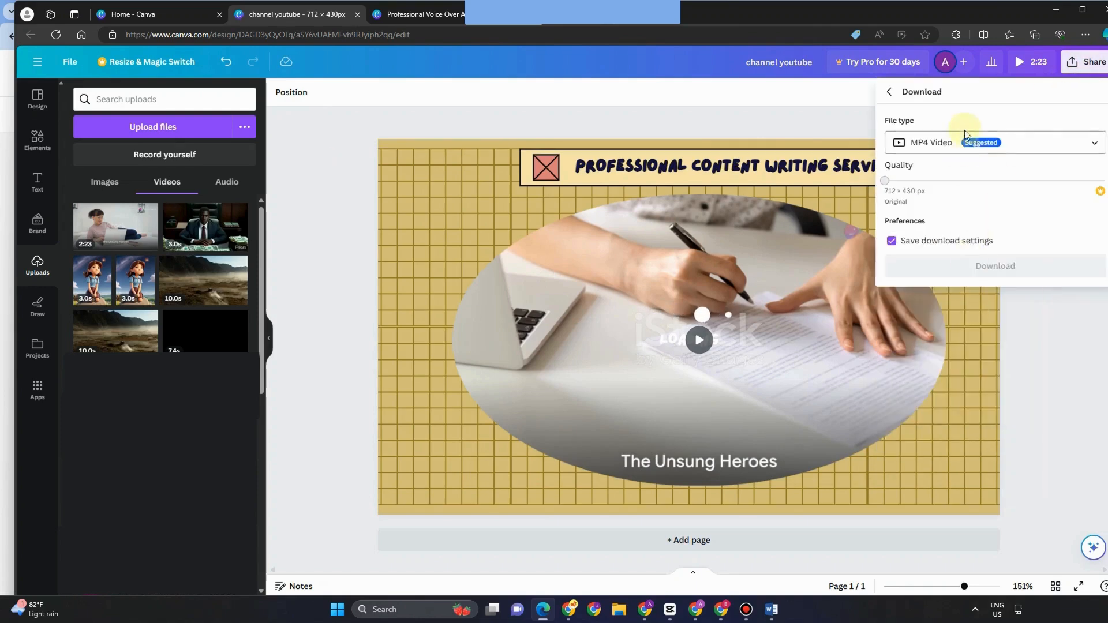
left_click(960, 266)
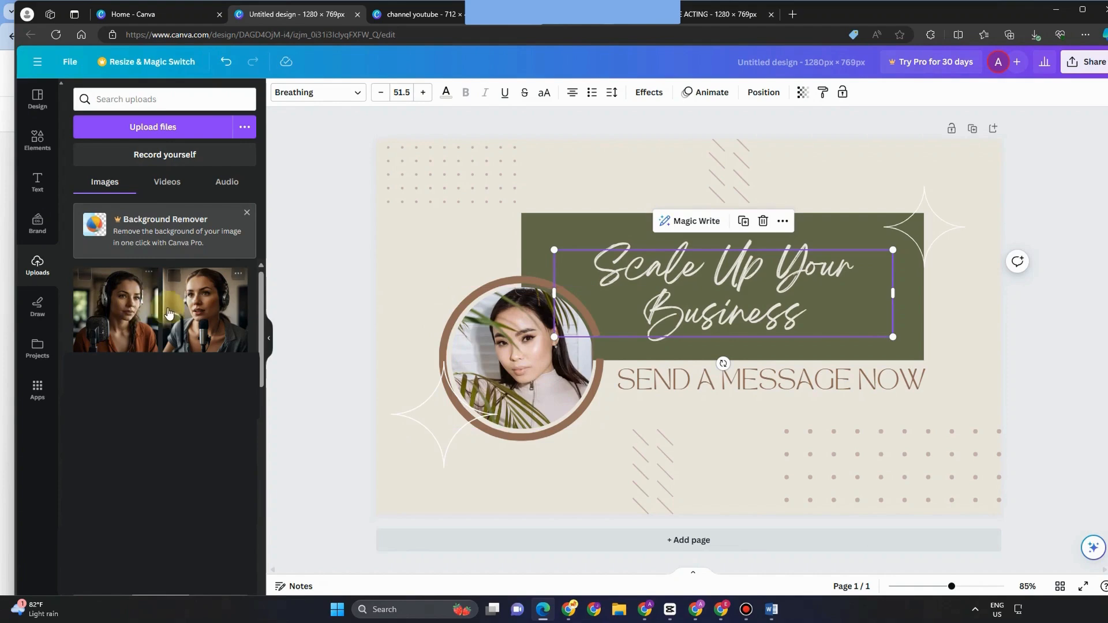
Step: Place the headphone podcaster photo in the circle frame and enlarge and reposition its group
left_click_drag(144, 297, 470, 331)
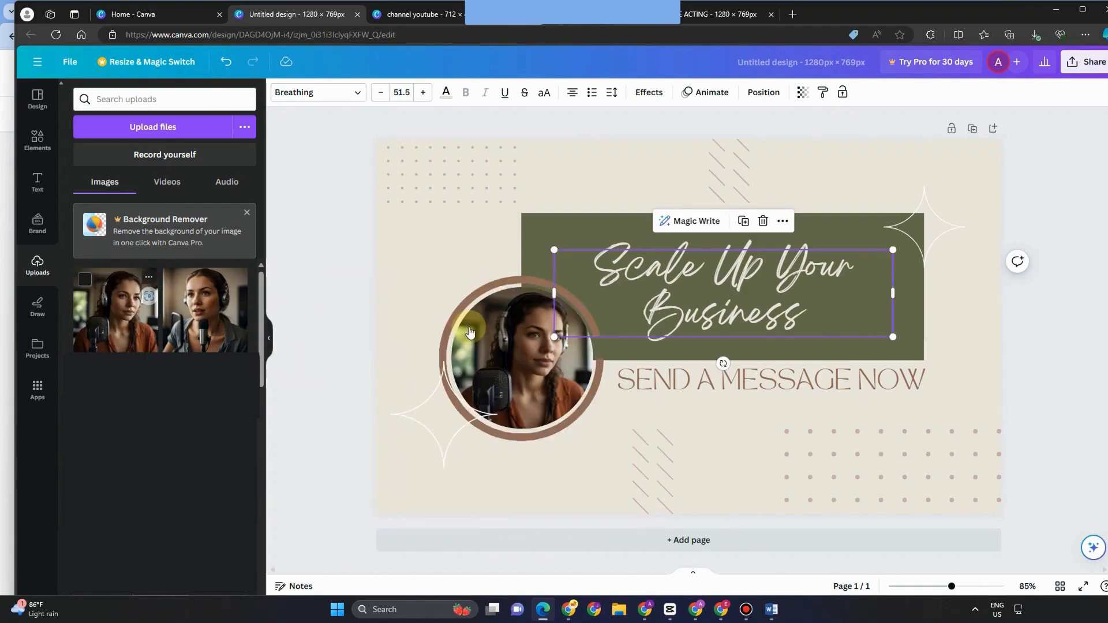
left_click(442, 441)
left_click(441, 442)
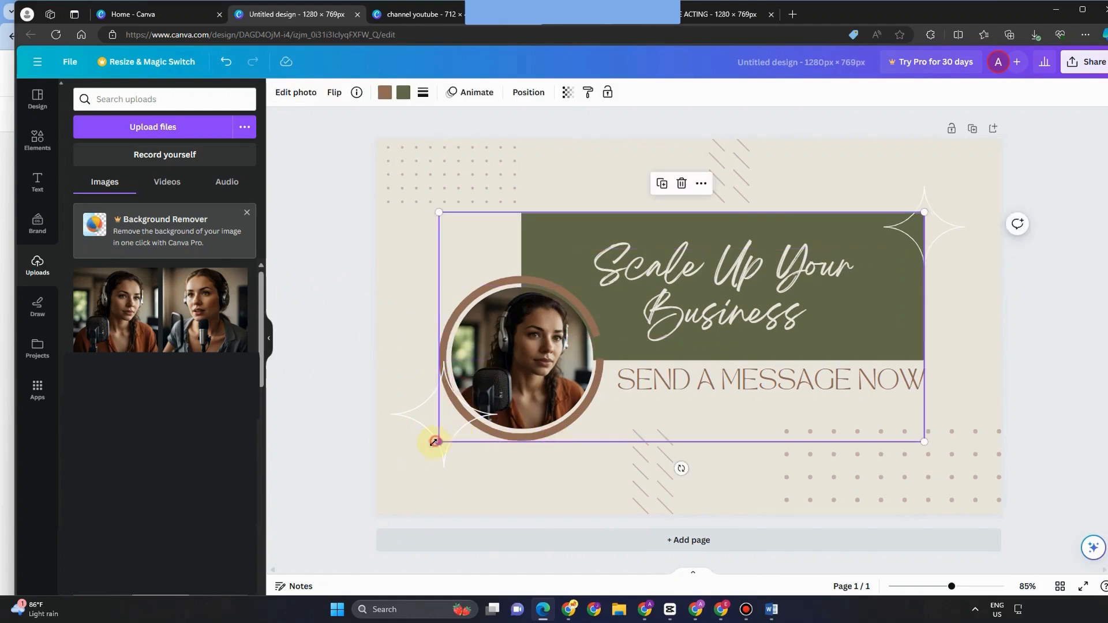
left_click_drag(435, 442, 390, 464)
left_click_drag(693, 342, 808, 289)
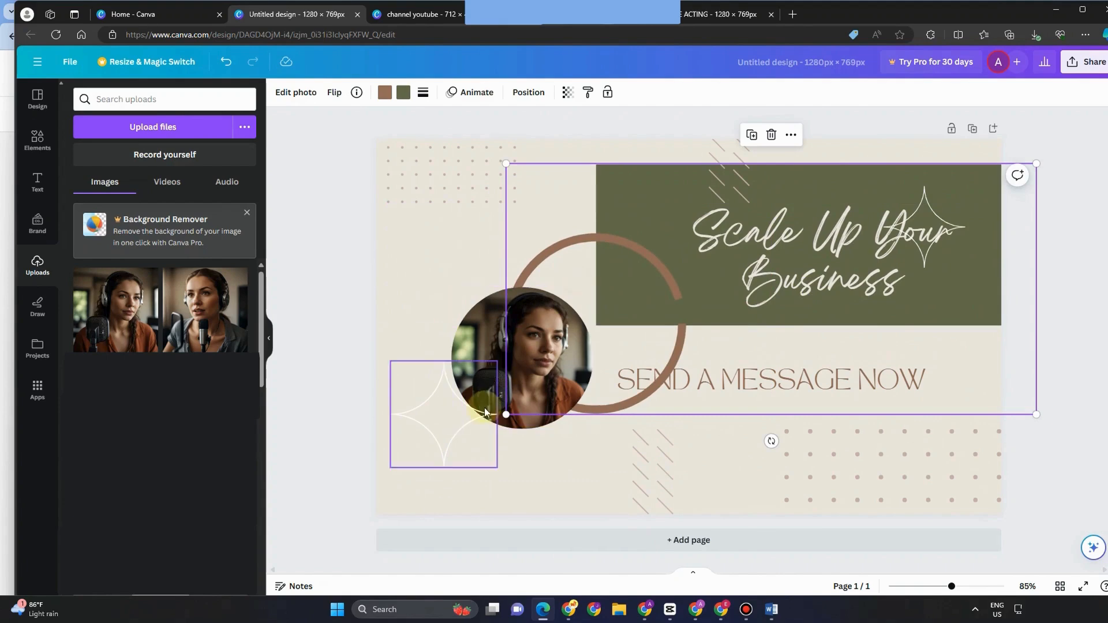
left_click_drag(506, 414, 418, 456)
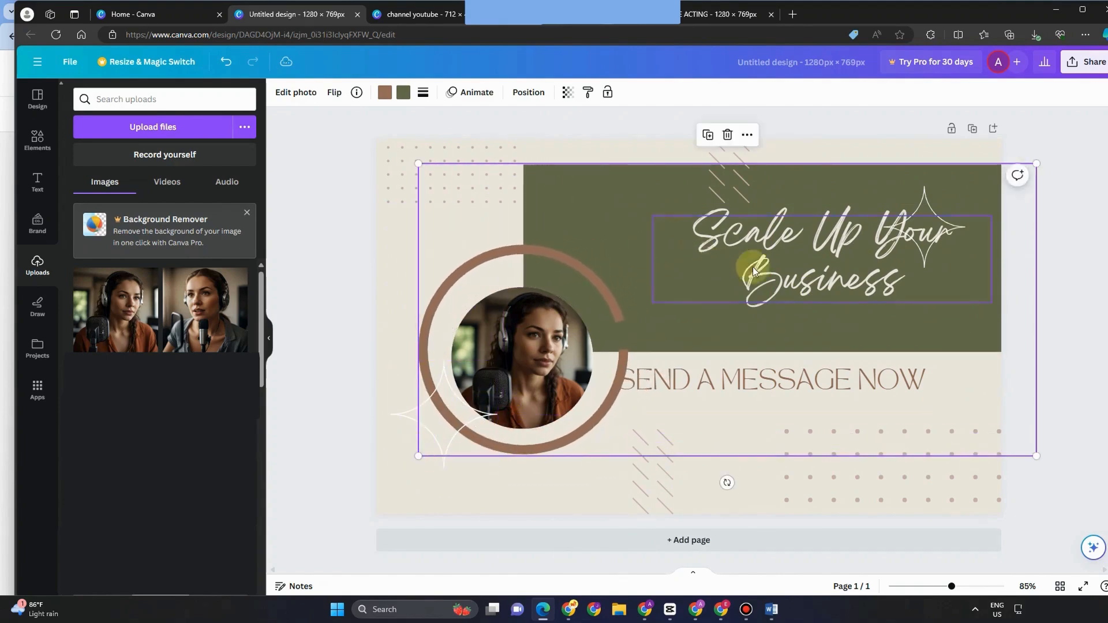
mouse_move(737, 178)
left_mouse_down()
mouse_move(608, 180)
mouse_move(797, 188)
mouse_move(731, 194)
left_mouse_up()
Step: Replace 'Scale Up Your Business' with 'Professional Content Writing Services' and widen the title box
left_click(780, 238)
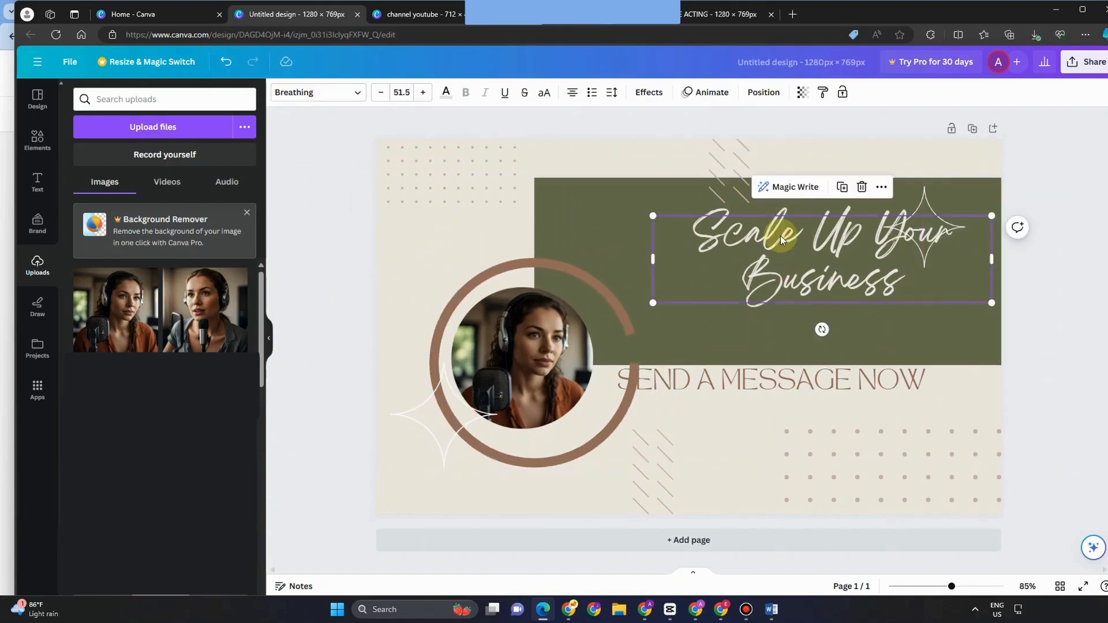
double_click(735, 243)
type("Professional Content Writing Services")
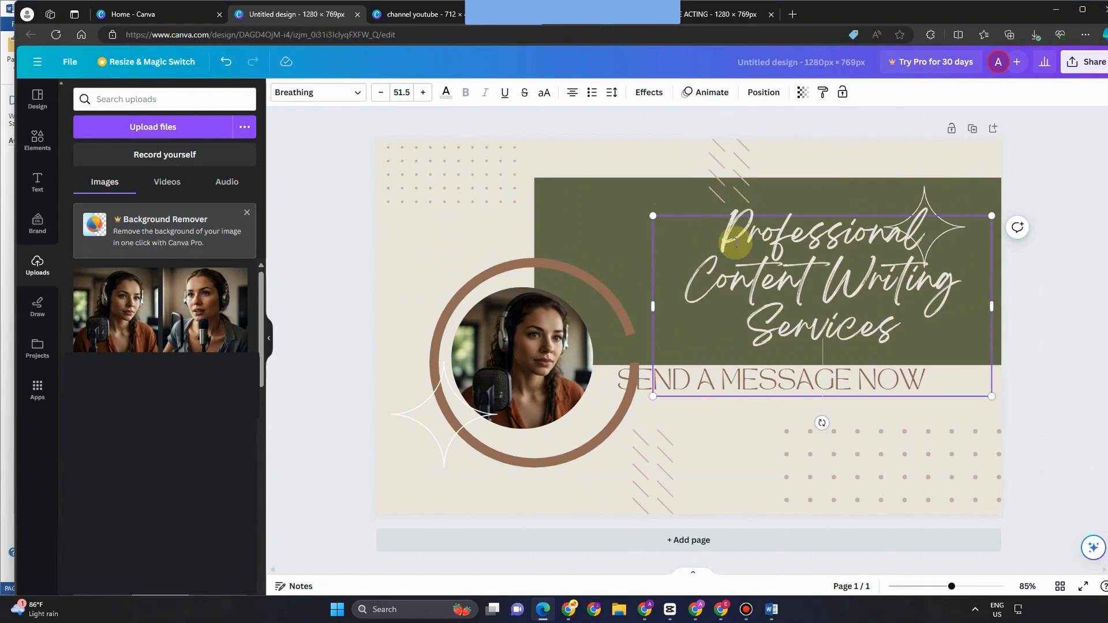
left_click_drag(653, 304, 573, 275)
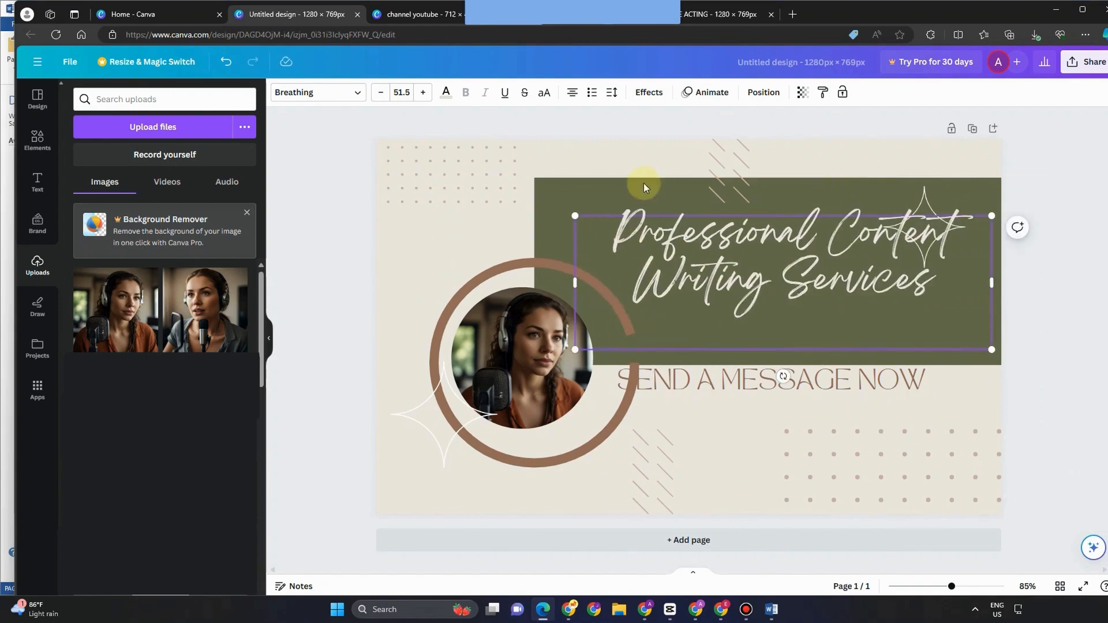
left_click(761, 281)
left_click(723, 398)
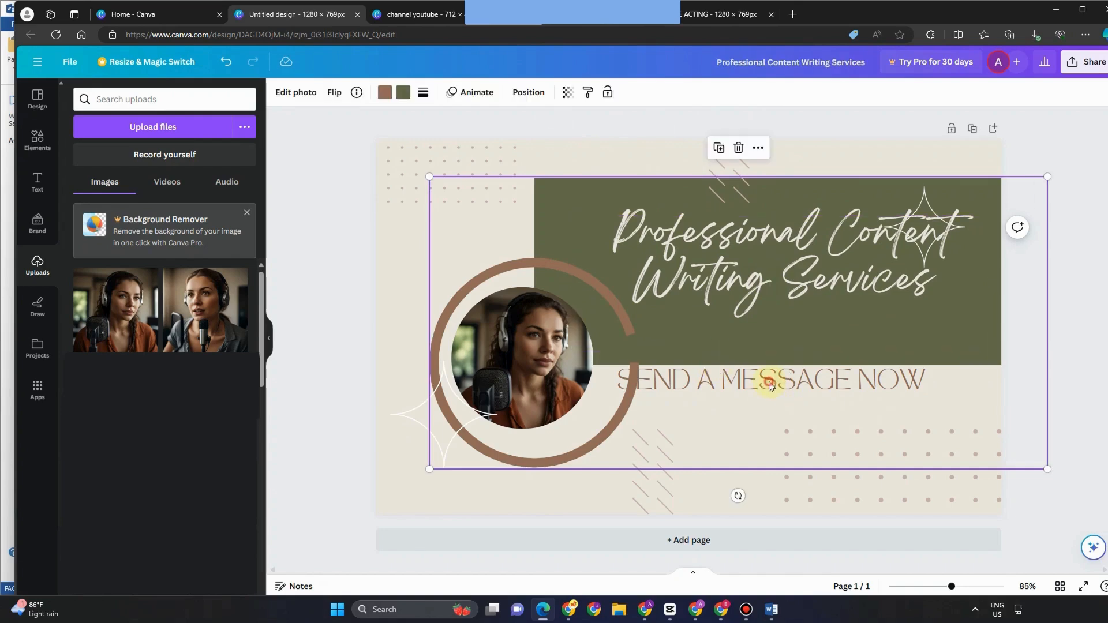
Step: Move the ring and title group up and shift the diagonal-lines decoration left
left_click_drag(716, 397, 771, 359)
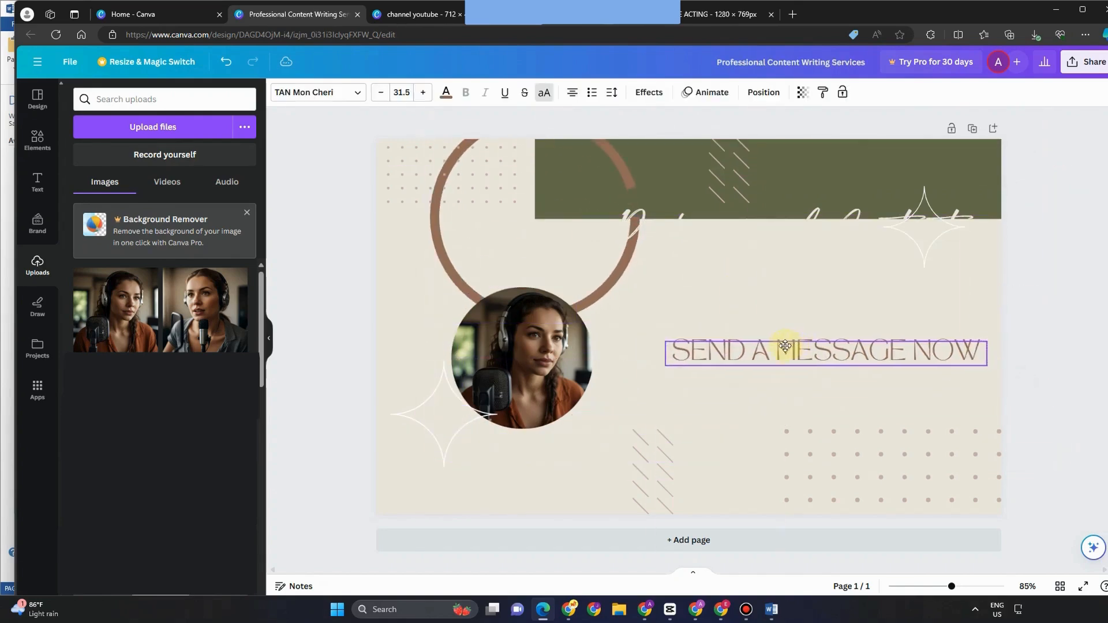
left_click(779, 227)
mouse_move(848, 288)
left_mouse_down()
mouse_move(848, 314)
mouse_move(848, 297)
mouse_move(861, 299)
left_mouse_up()
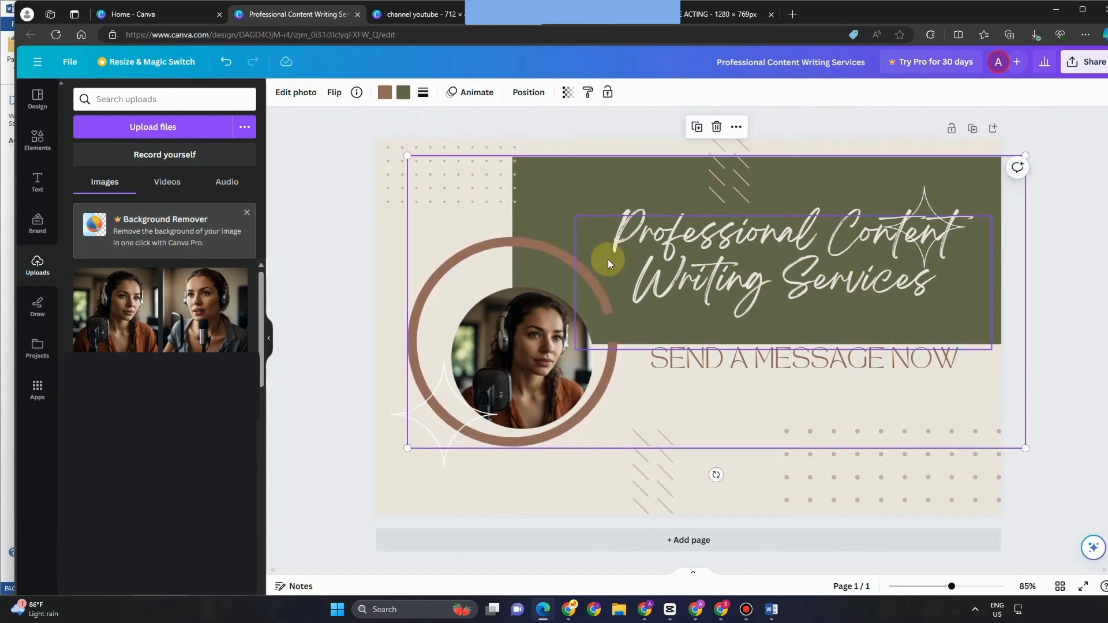
left_click_drag(661, 488, 502, 490)
Step: Enlarge the star and move it down-left, enlarge the title heading, and bring up Share
left_click(456, 415)
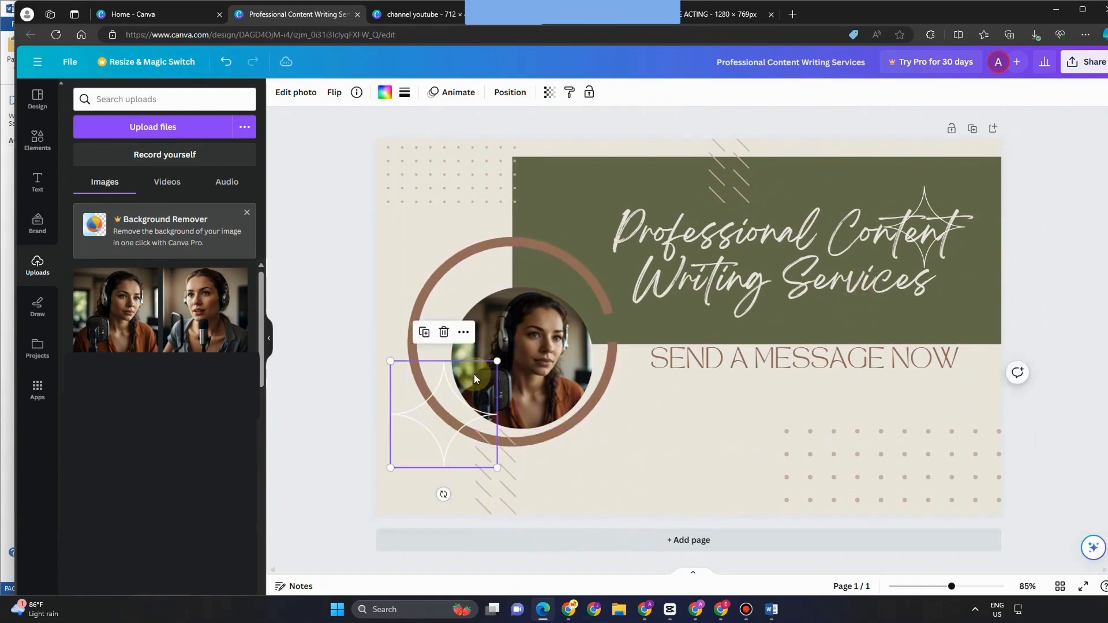
left_click_drag(494, 358, 507, 349)
left_click_drag(473, 407, 463, 446)
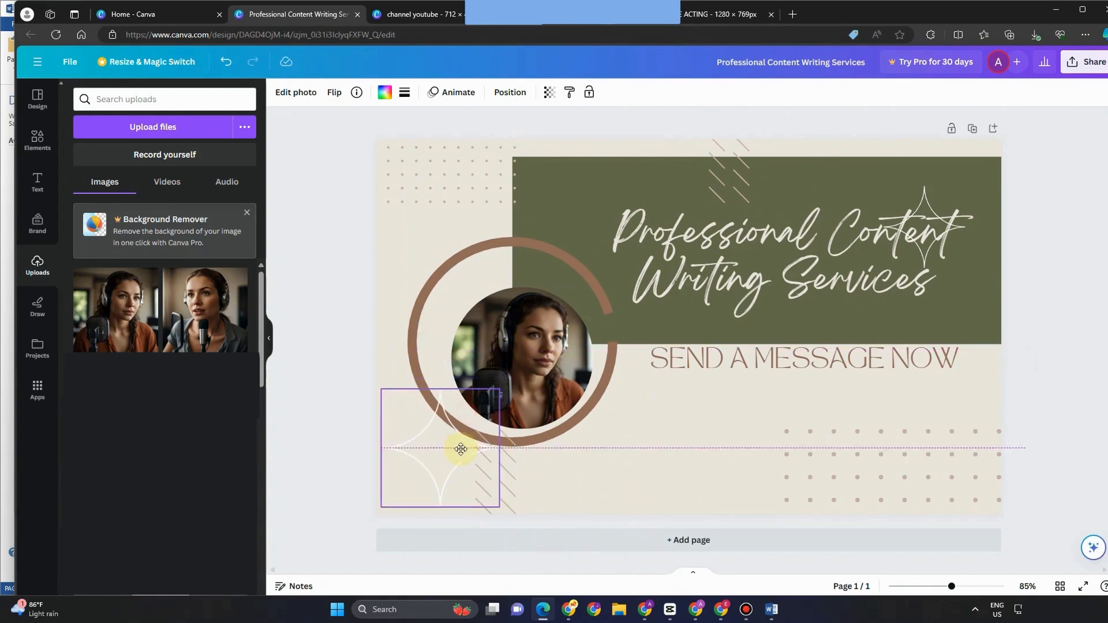
left_click(590, 345)
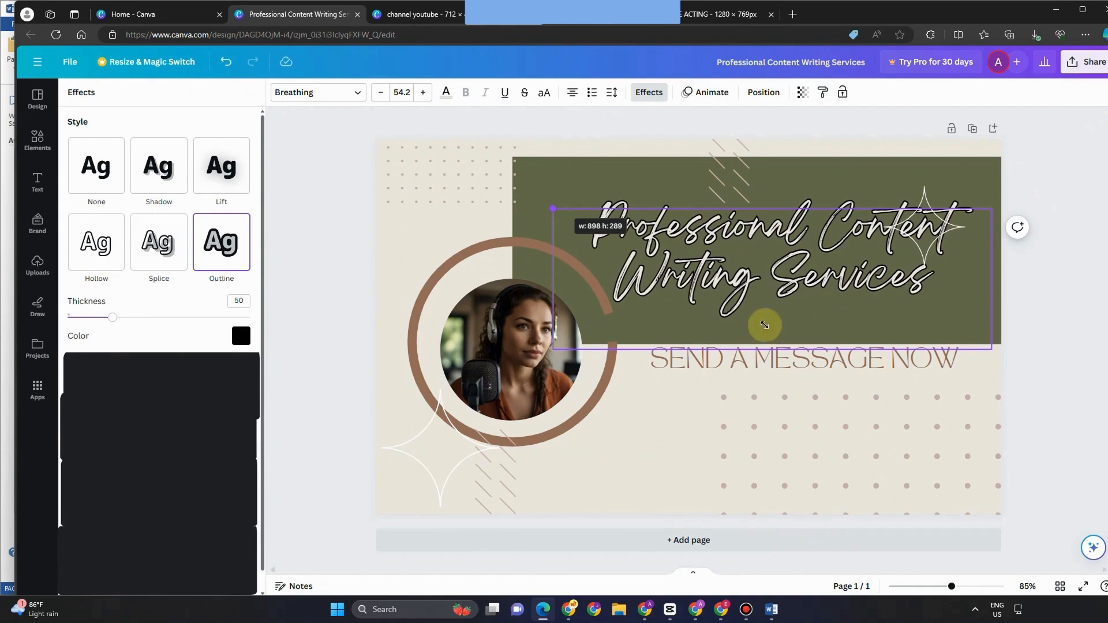
left_click_drag(553, 209, 522, 199)
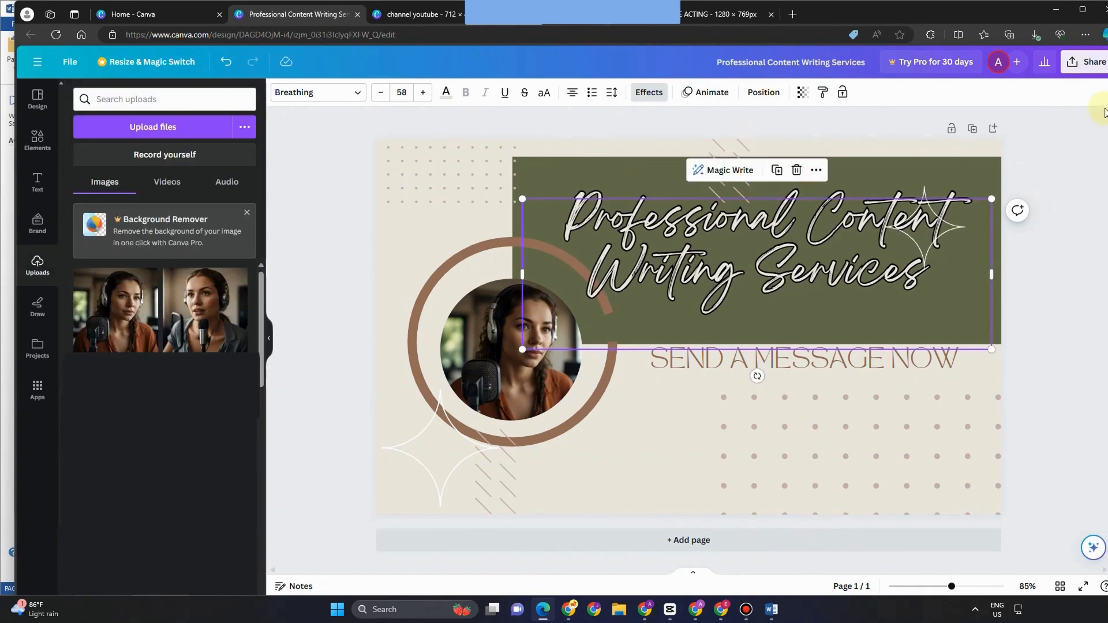
left_click(1085, 65)
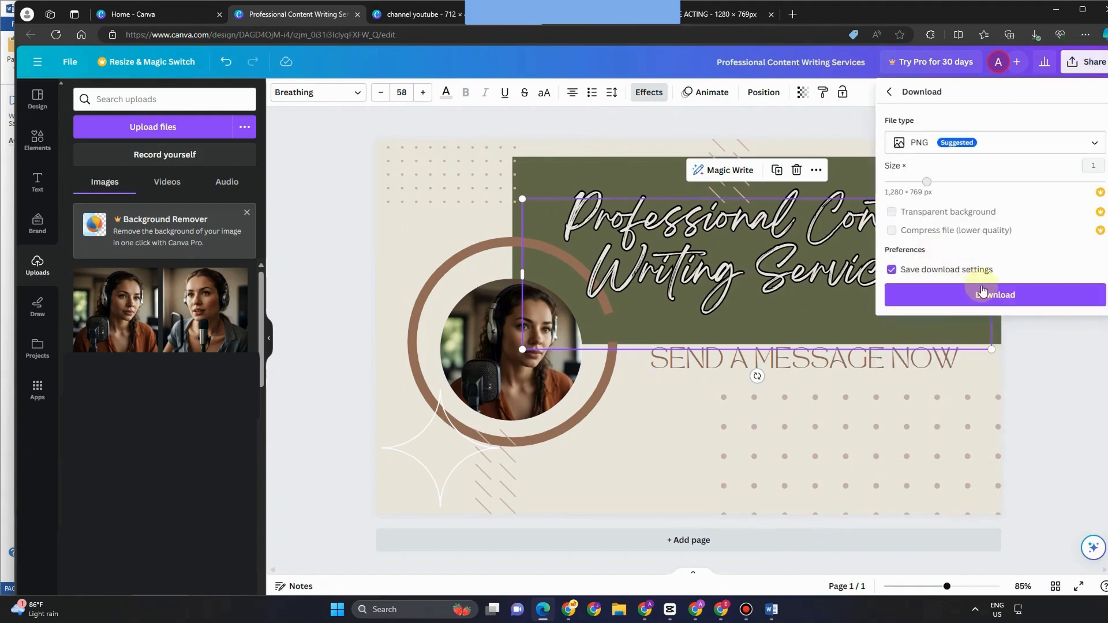
Step: Download the cover as PNG, then swap the page for the yellow 'Grow Online Business With Us' template
left_click(981, 293)
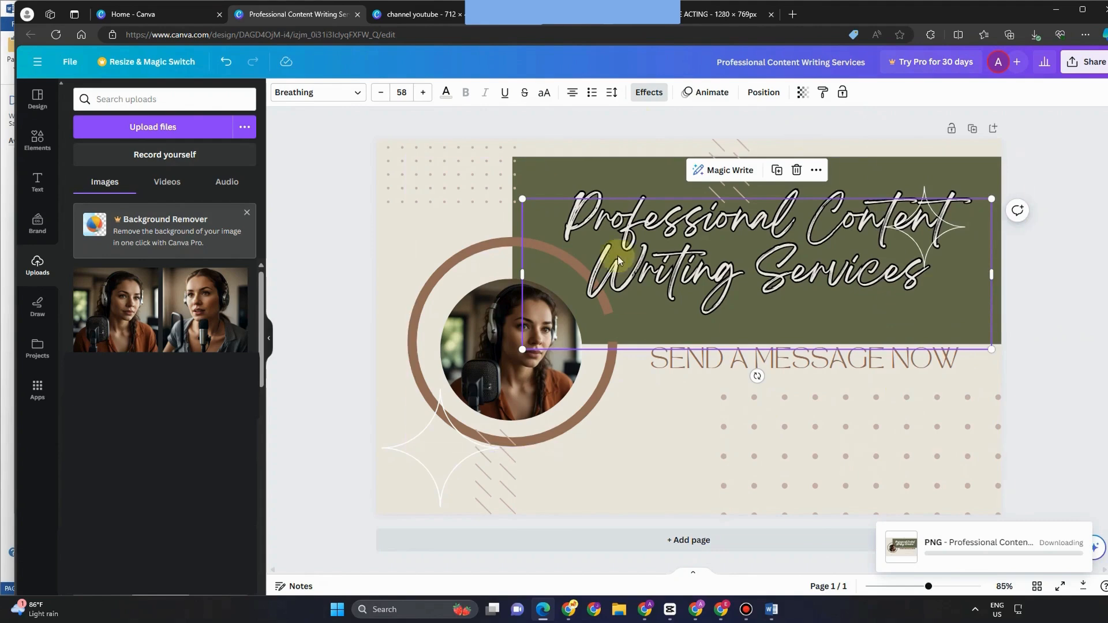
left_click(1103, 236)
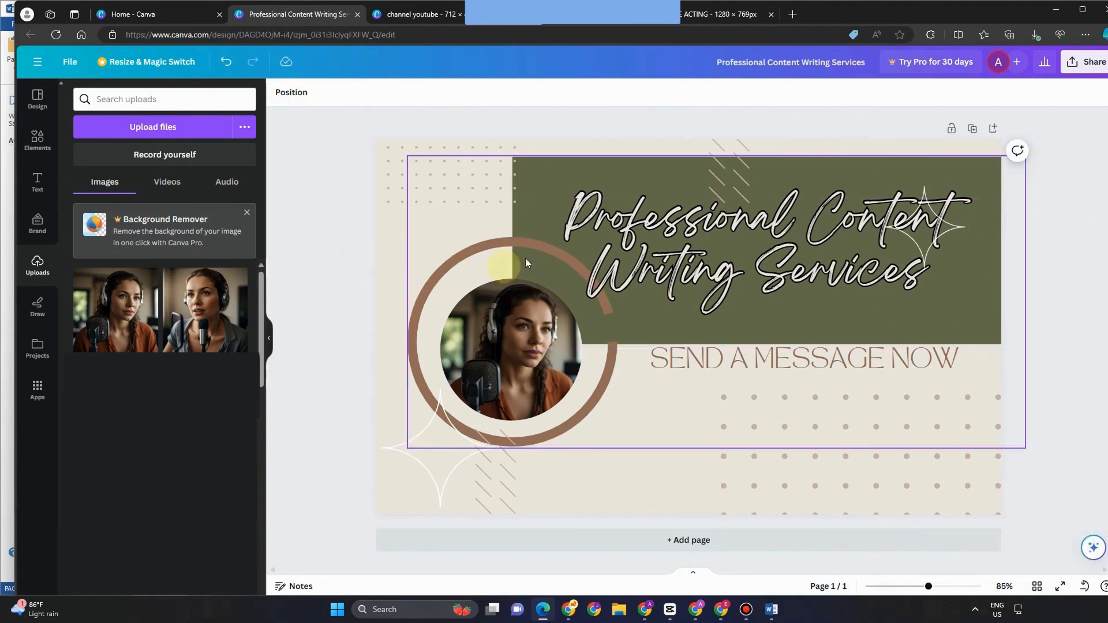
left_click(47, 116)
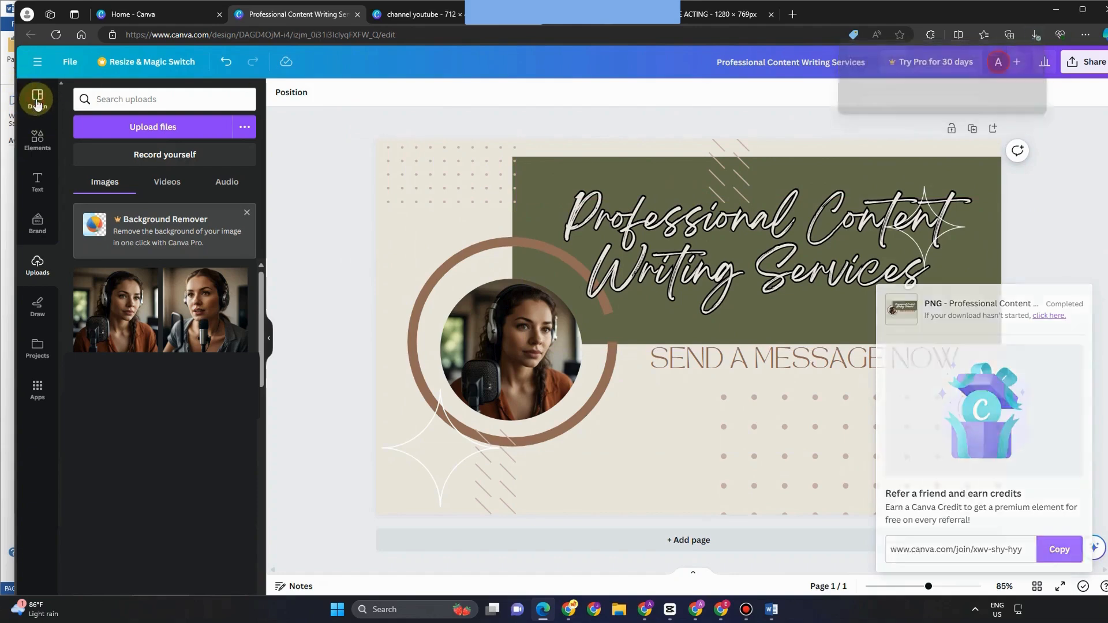
left_click(176, 321)
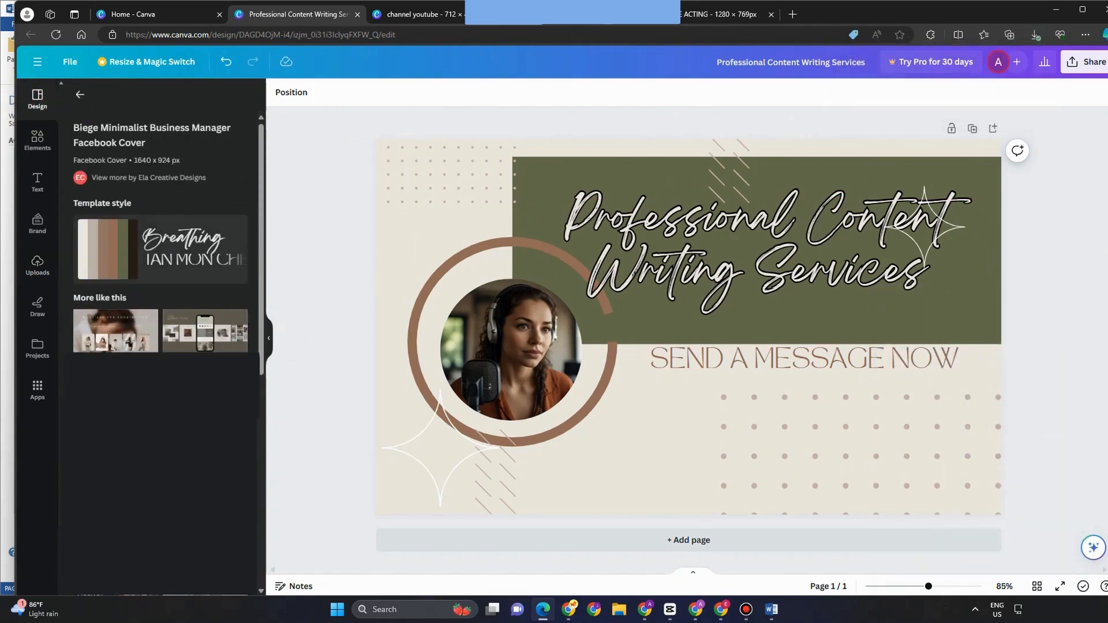
scroll(160, 231, "down", 5)
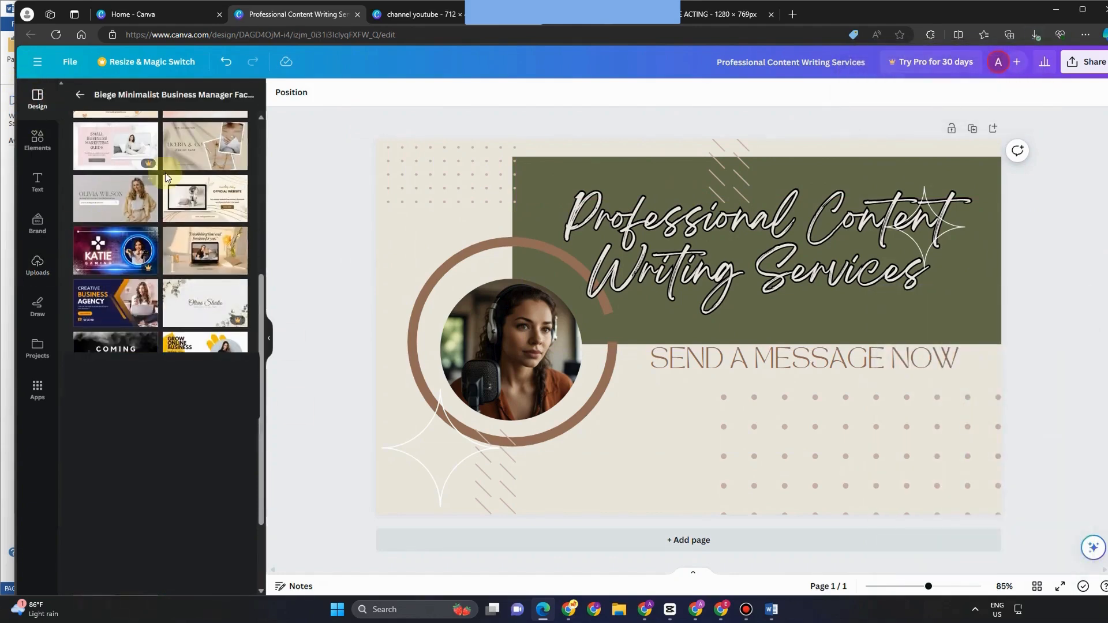
left_click(190, 345)
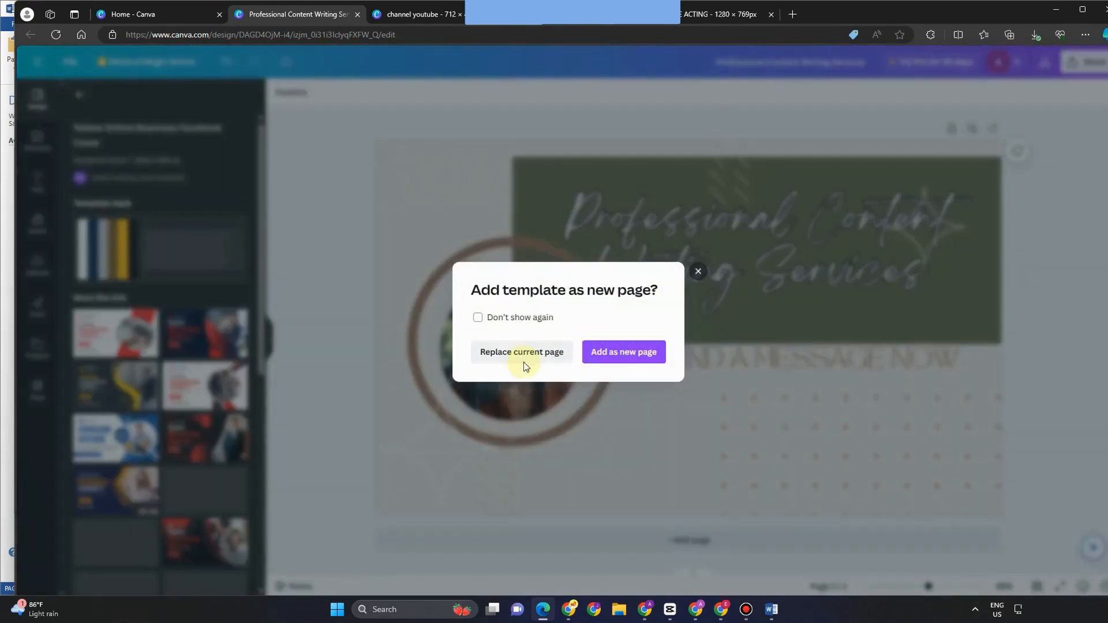
left_click(511, 354)
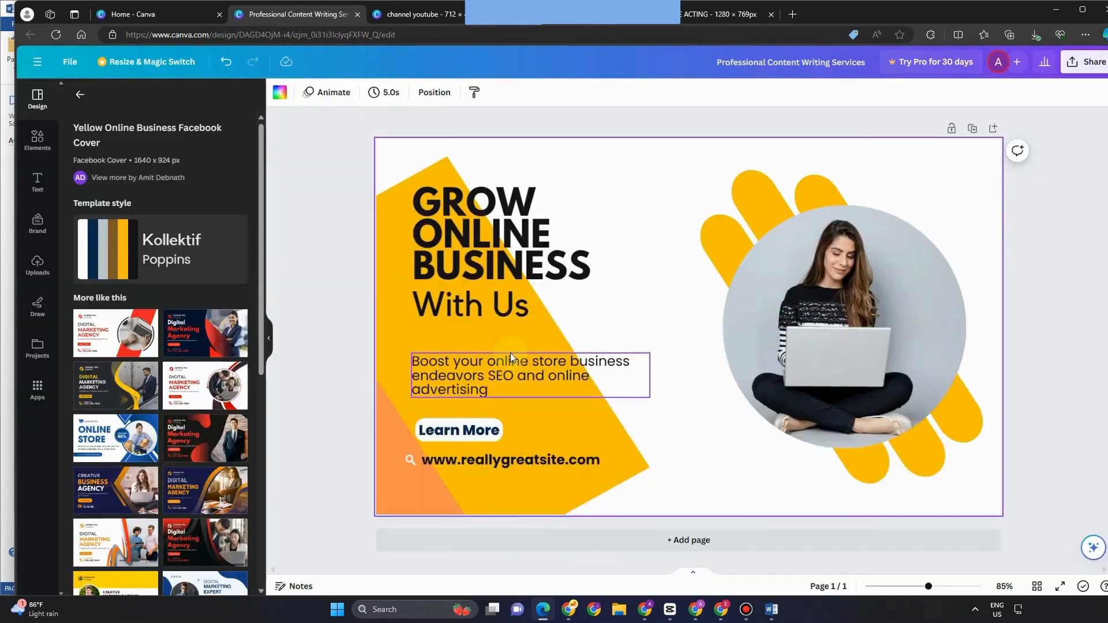
left_click(37, 267)
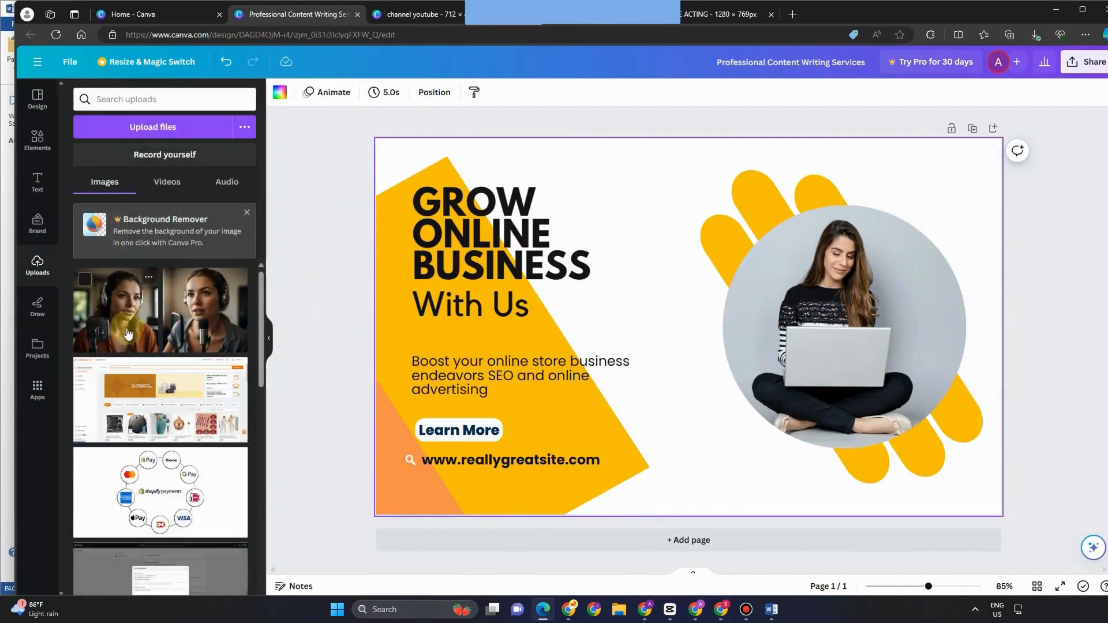
Step: Put the headphone portrait in the circle frame and paste the new heading over GROW ONLINE BUSINESS
left_click_drag(182, 321, 733, 292)
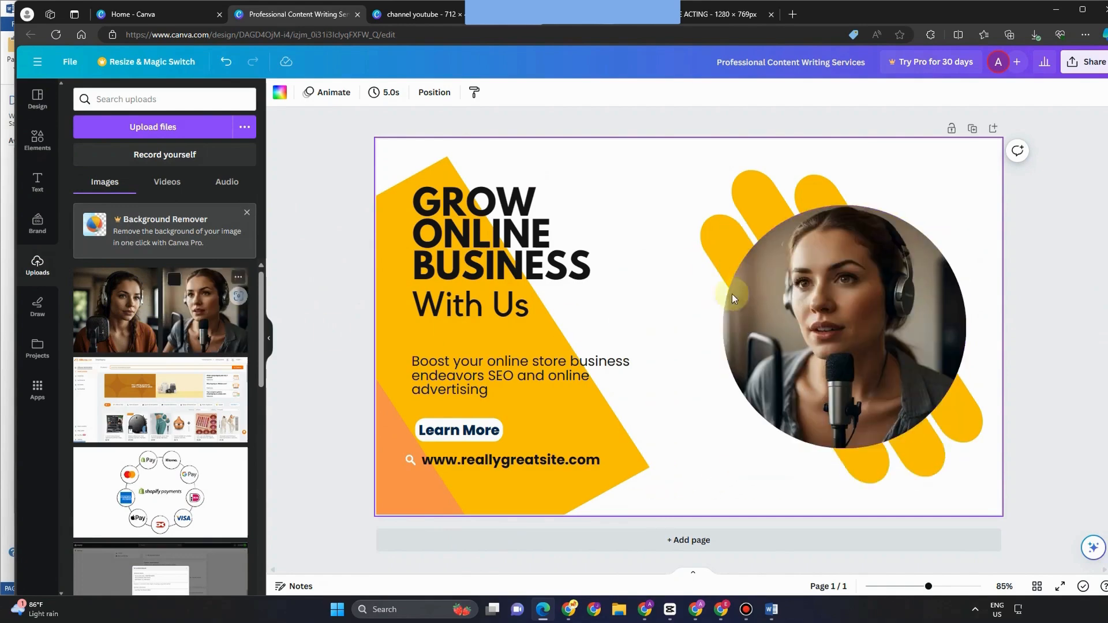
left_click(482, 241)
double_click(482, 241)
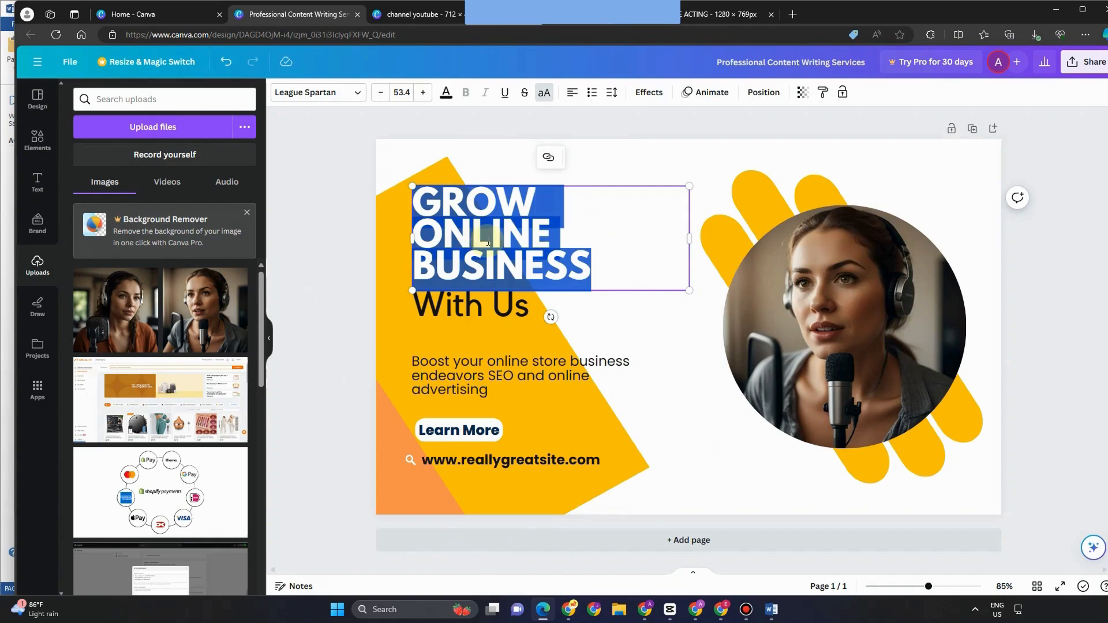
type("PROFESSIONAL CONTENT WRITING SERVICES")
Step: Reposition and widen the new heading so it reflows to three centred lines
left_click(557, 396)
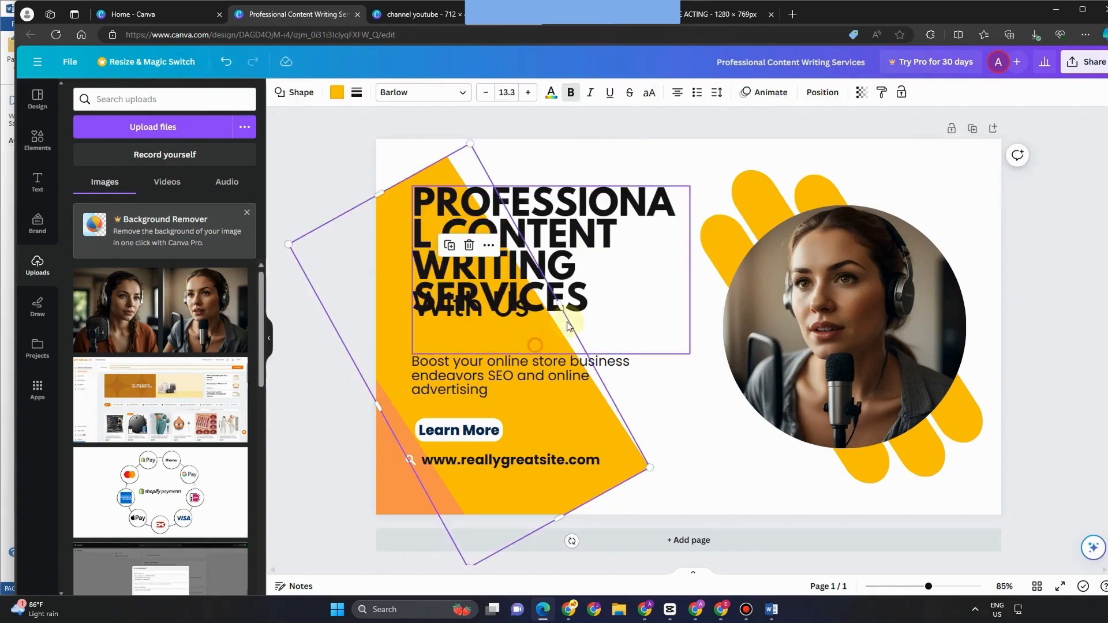
left_click_drag(564, 321, 606, 280)
left_click_drag(453, 220, 381, 219)
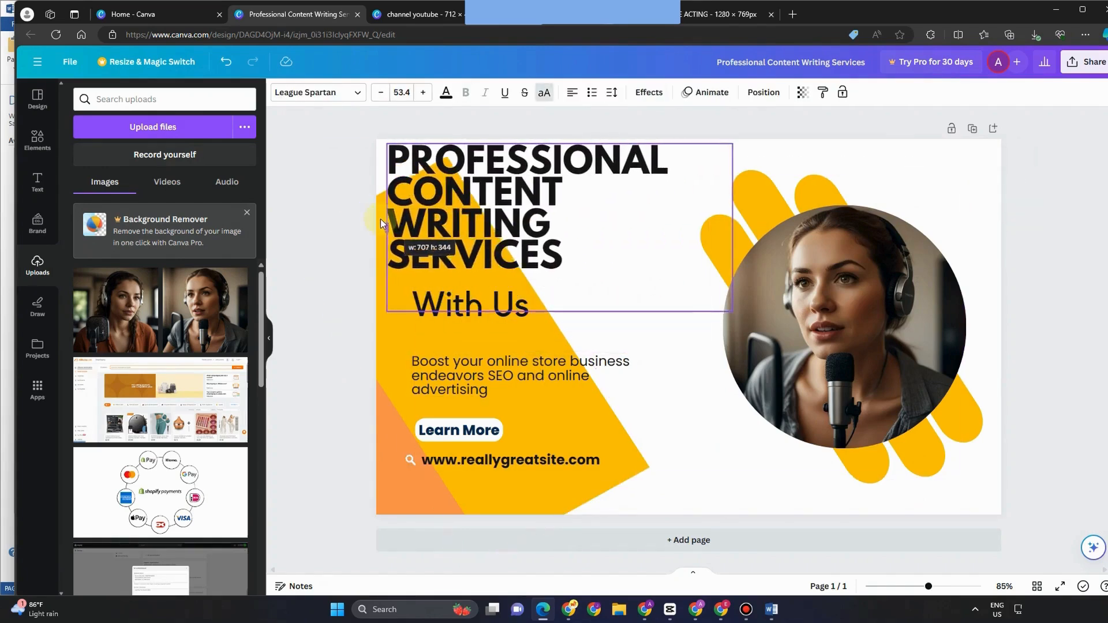
left_click(580, 93)
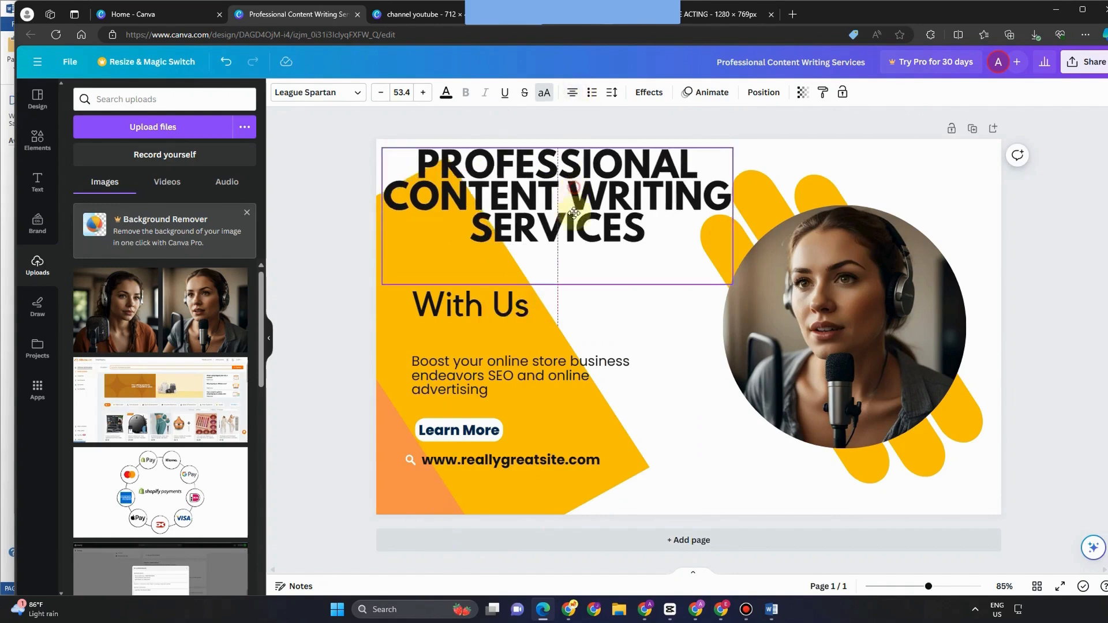
left_click_drag(489, 287, 489, 320)
Step: Delete With Us and the Learn More button, shifting the Boost text and yellow shape up-right
left_click(489, 319)
key("Delete")
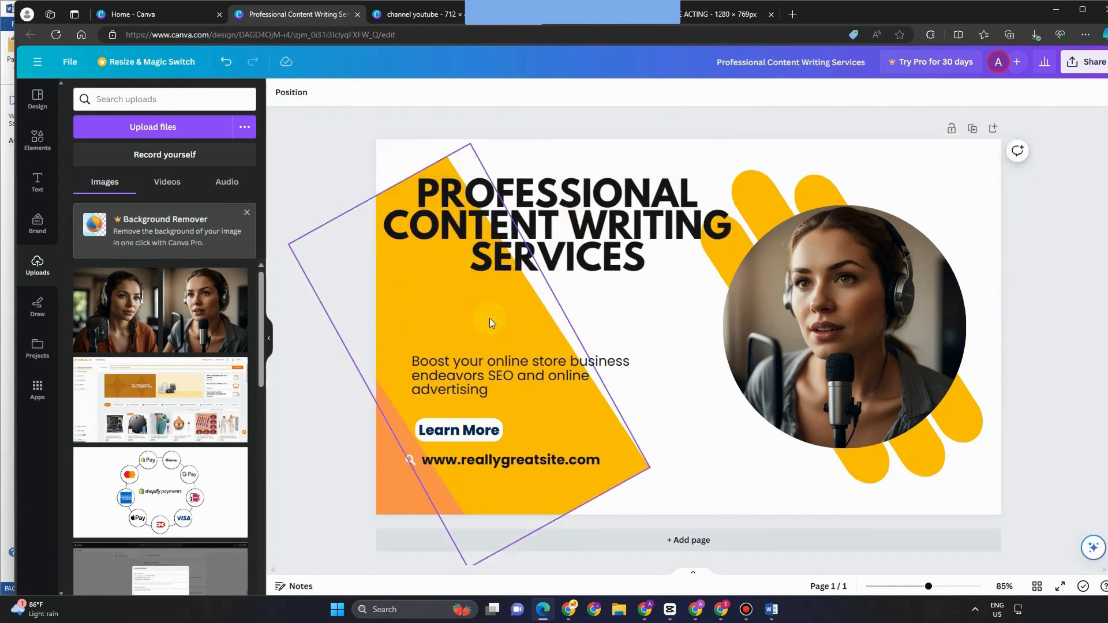
left_click_drag(479, 367, 521, 290)
left_click_drag(517, 383, 546, 356)
left_click(469, 432)
key("Delete")
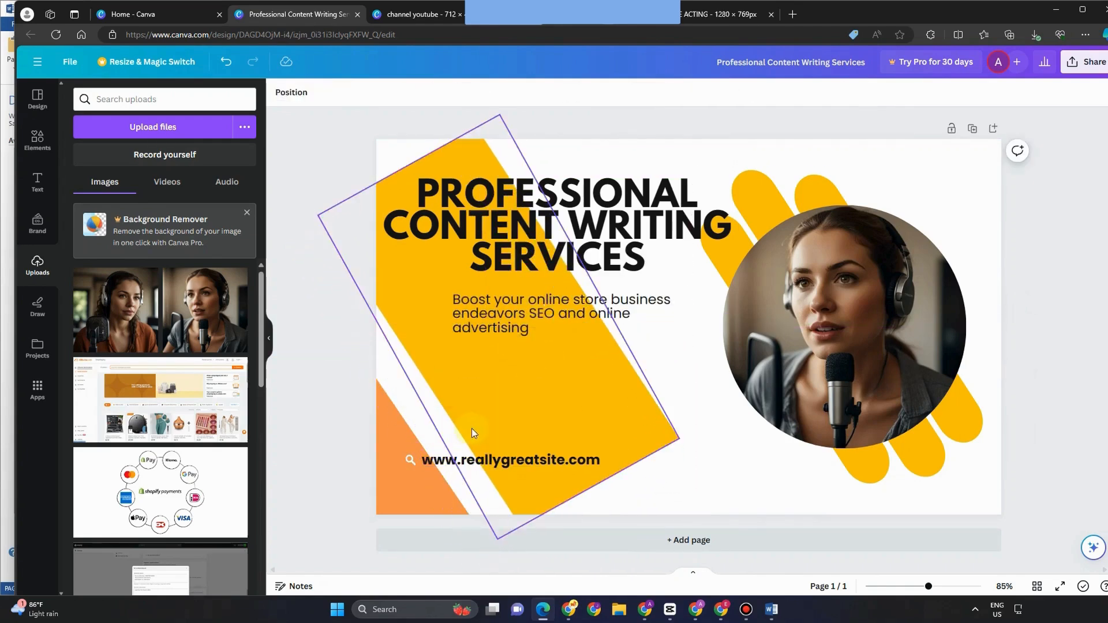
Step: Replace the website line with a contact e-mail and nudge it and the yellow shape down-left
left_click(472, 460)
double_click(472, 460)
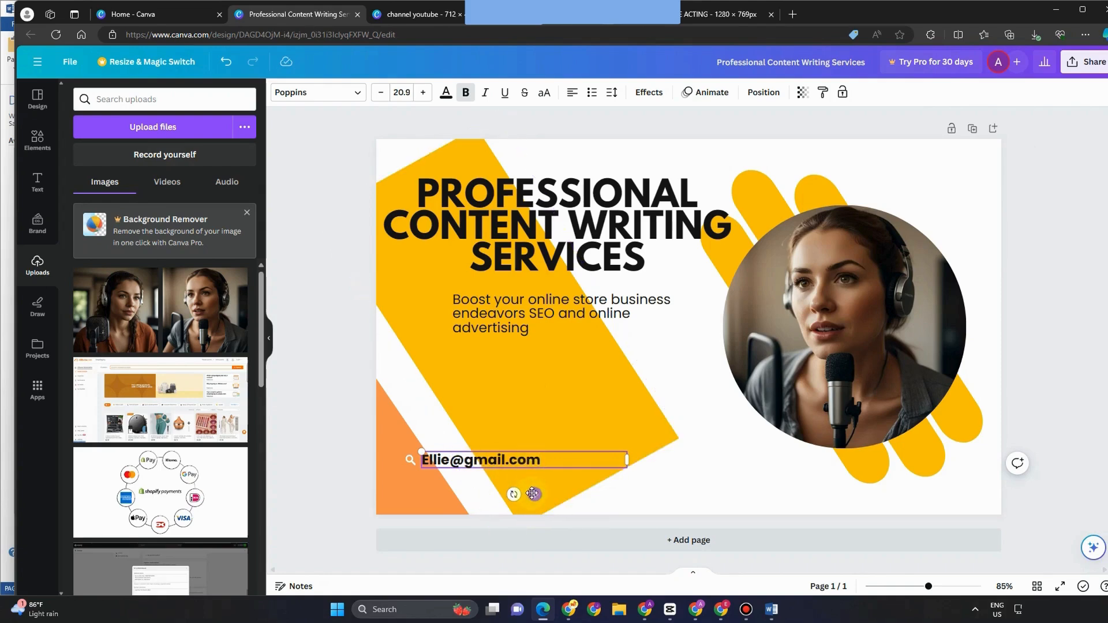
left_click_drag(532, 494, 496, 519)
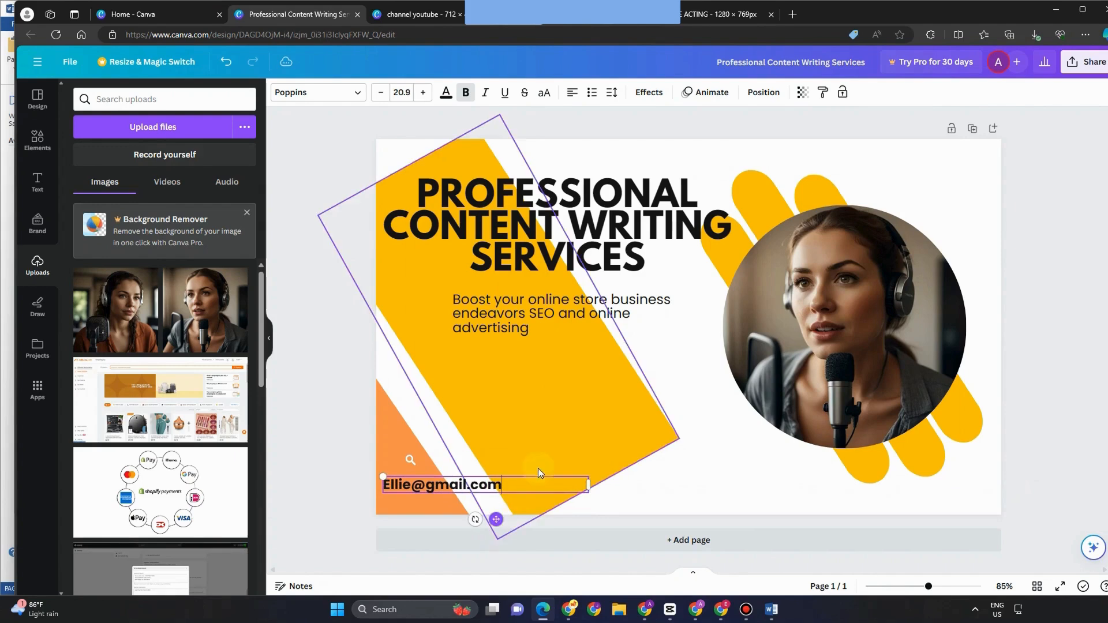
left_click(549, 449)
left_click_drag(548, 449, 535, 462)
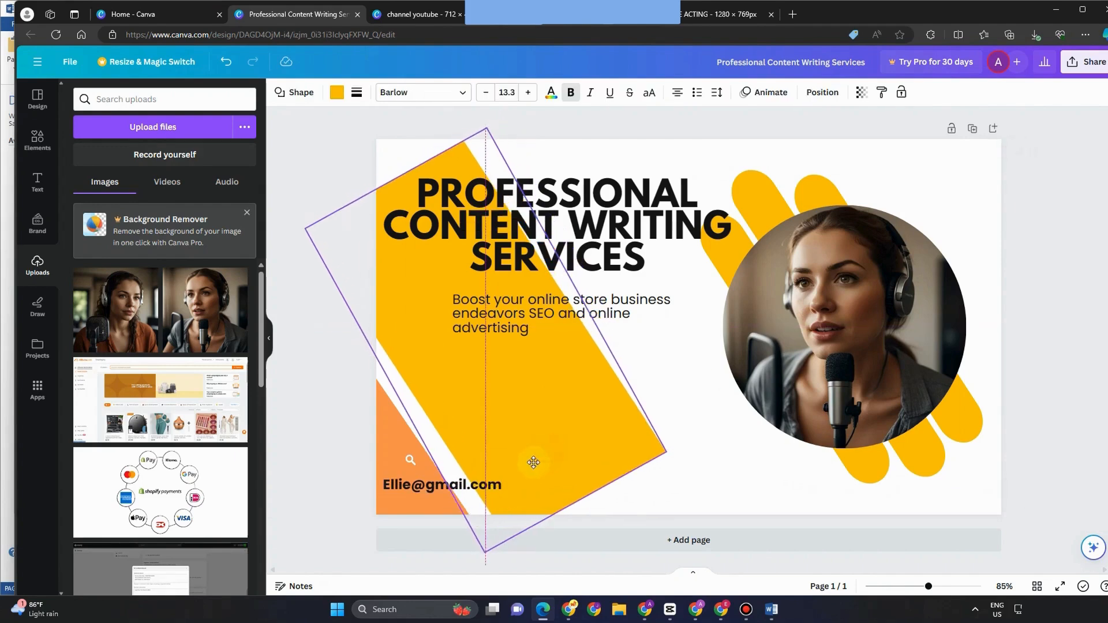
Step: Select the heading text box to prepare it for a text effect
left_click(586, 245)
left_click(539, 315)
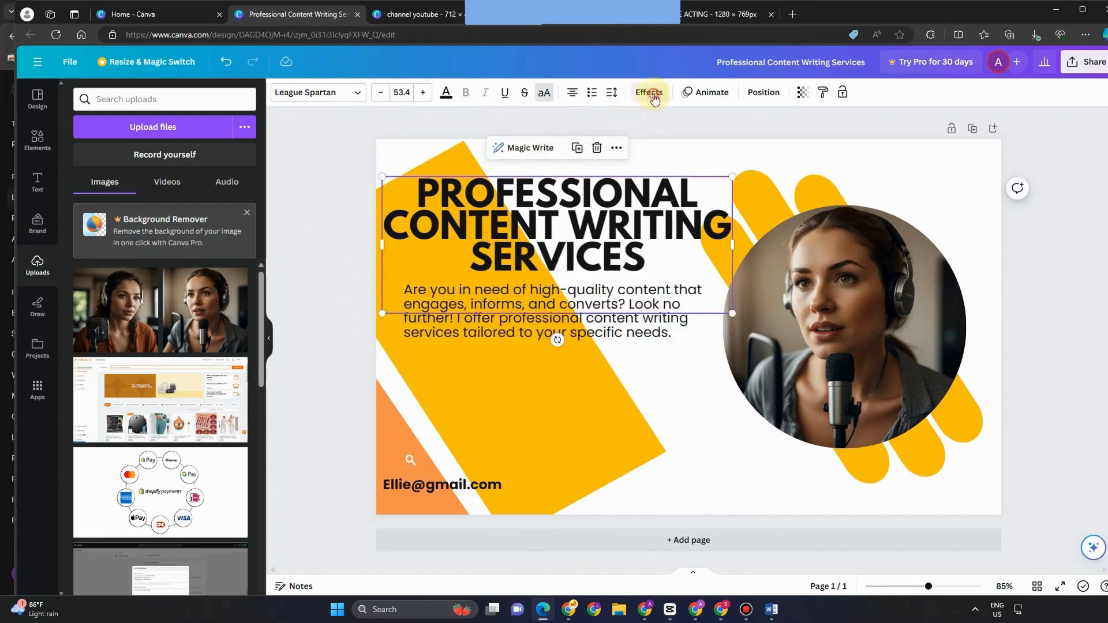
left_click(653, 96)
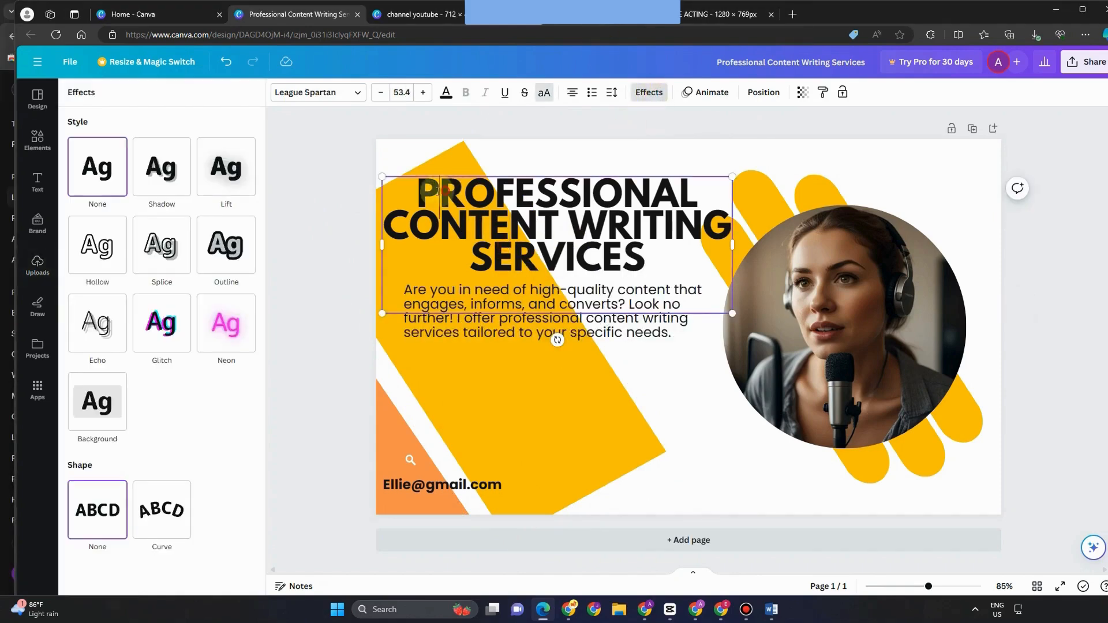
Step: Give the heading a yellow outline effect and widen its box slightly
key("ctrl+a")
left_click(659, 93)
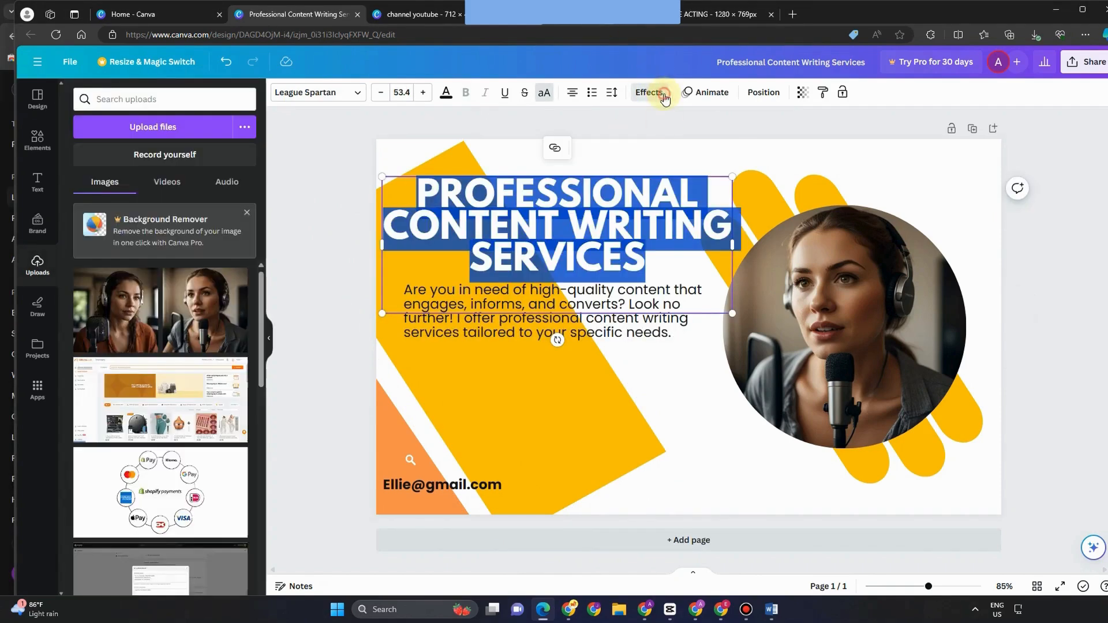
left_click(660, 93)
left_click(233, 242)
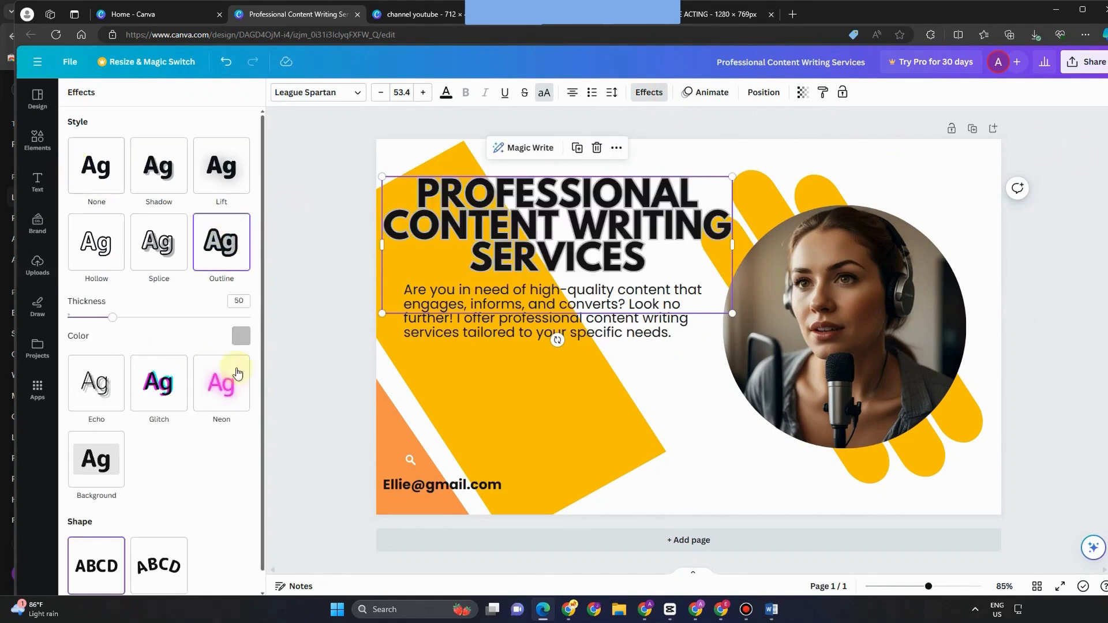
left_click(240, 340)
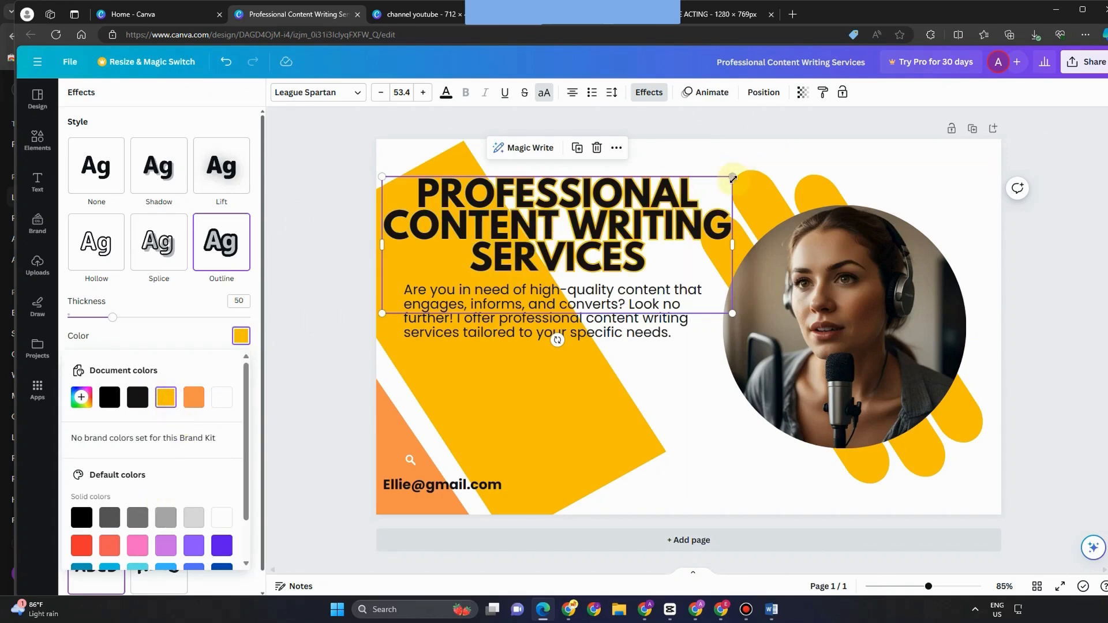
left_click_drag(732, 176, 744, 171)
Step: Enlarge the circular headset photo, shift it right, and nudge the body text right
left_click(845, 266)
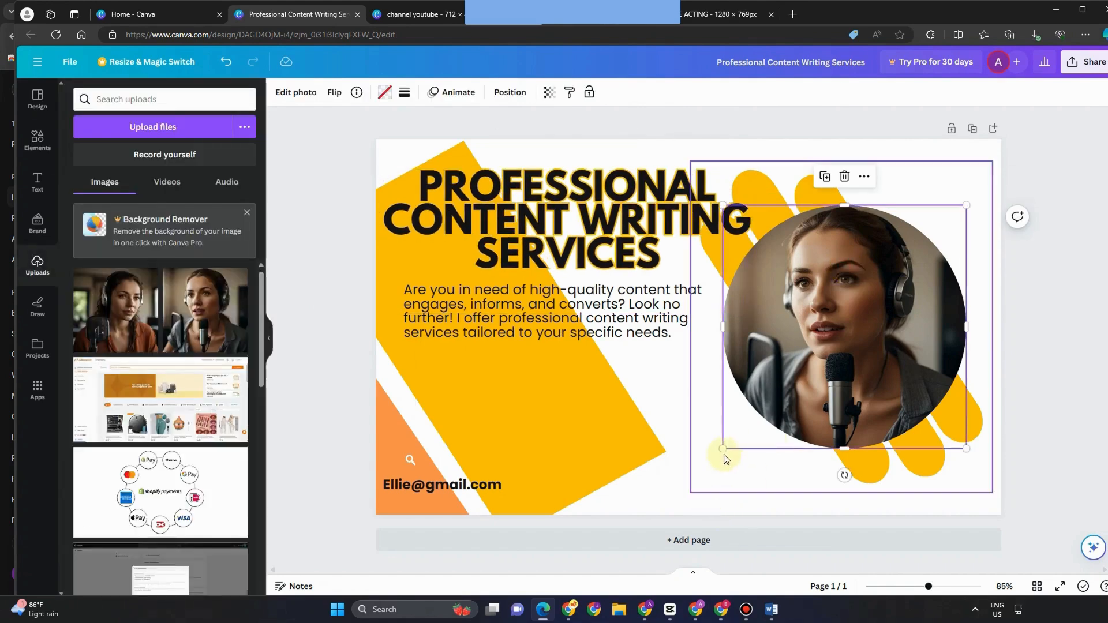
left_click_drag(722, 450, 687, 485)
left_click_drag(751, 428, 766, 423)
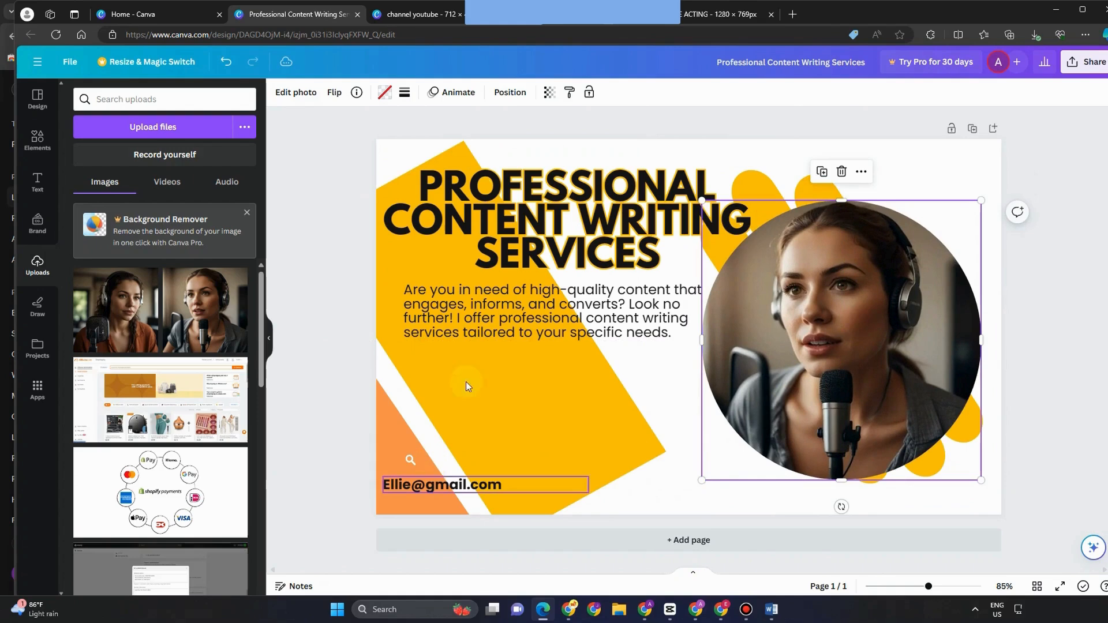
left_click_drag(633, 333, 640, 336)
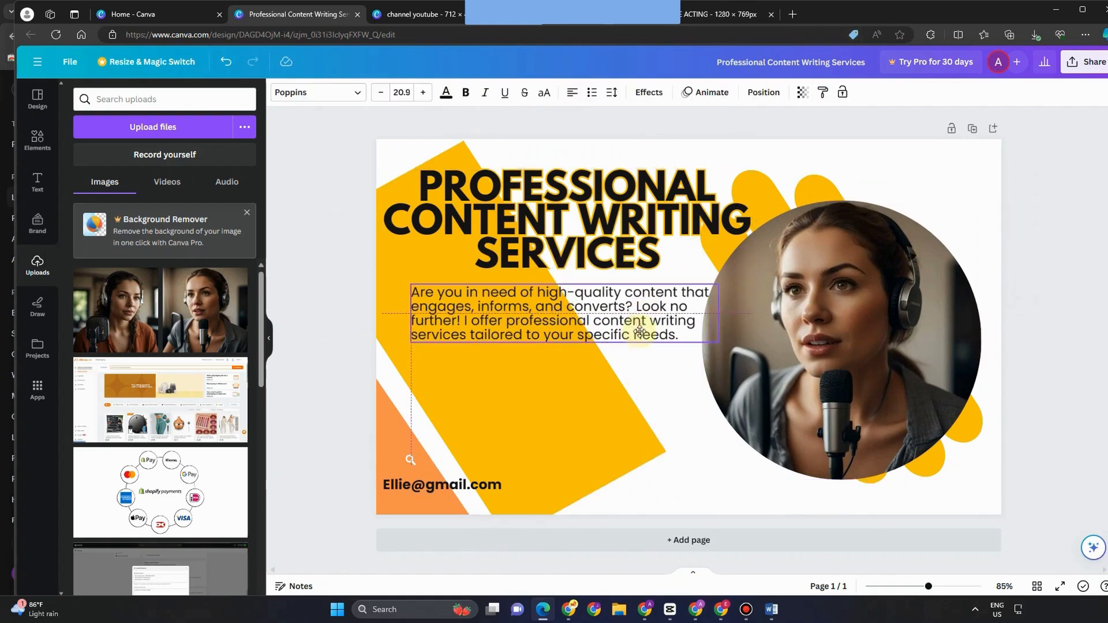
Step: Export the content-writing cover from Share > Download with PNG as the file type
left_click(1089, 62)
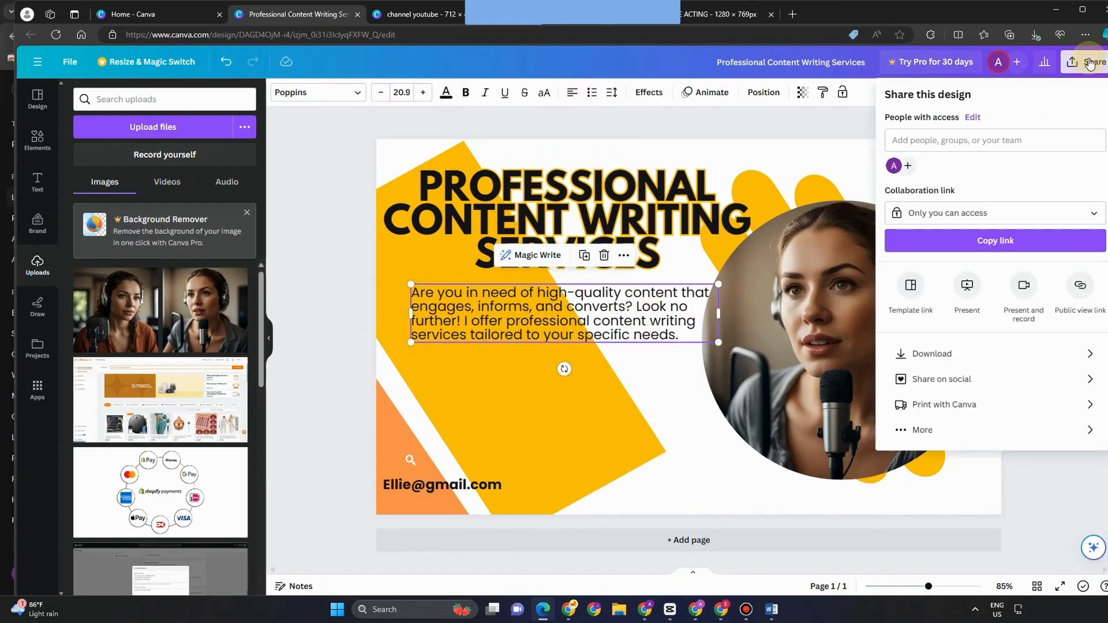
left_click(934, 351)
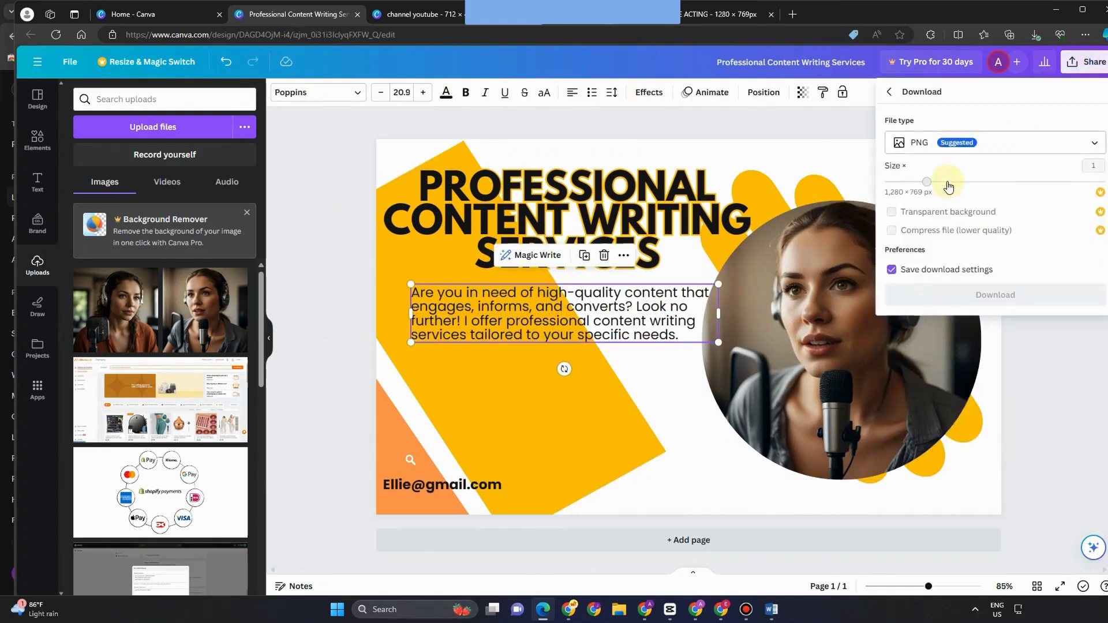
left_click(930, 146)
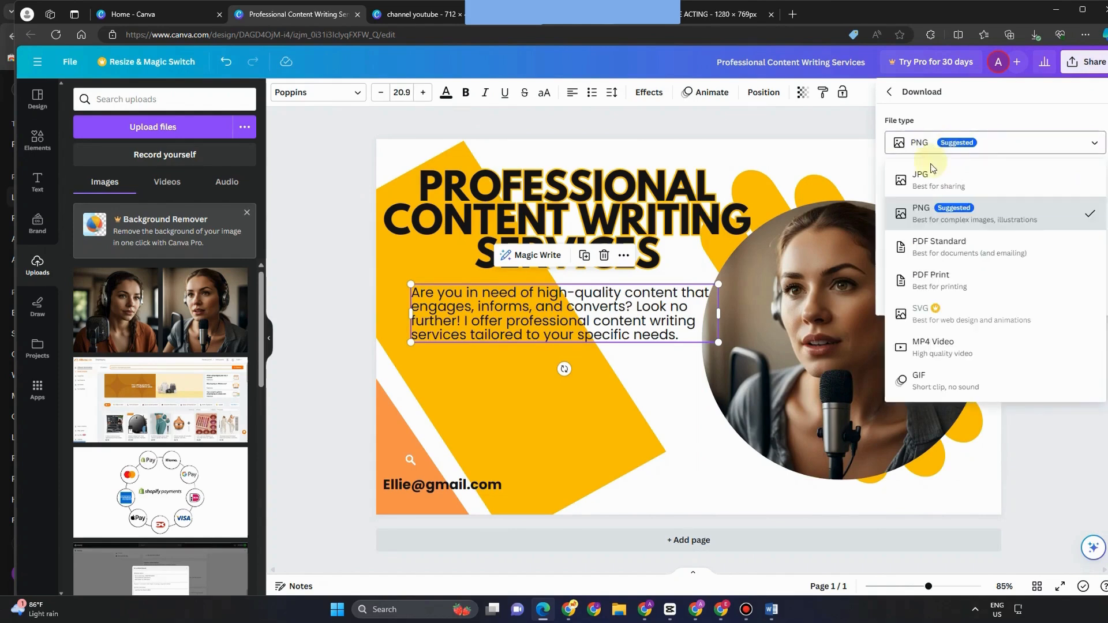
left_click(927, 207)
left_click(988, 294)
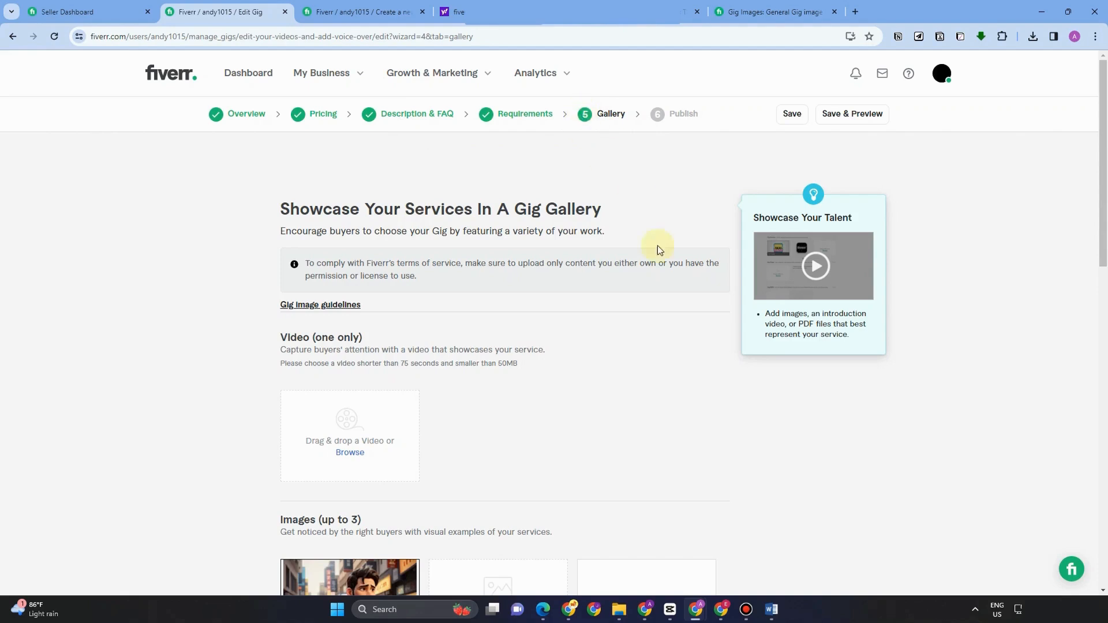
Step: Upload channel youtube.mp4 in the Video section, noting the video length and size limits
scroll(467, 371, "down", 2)
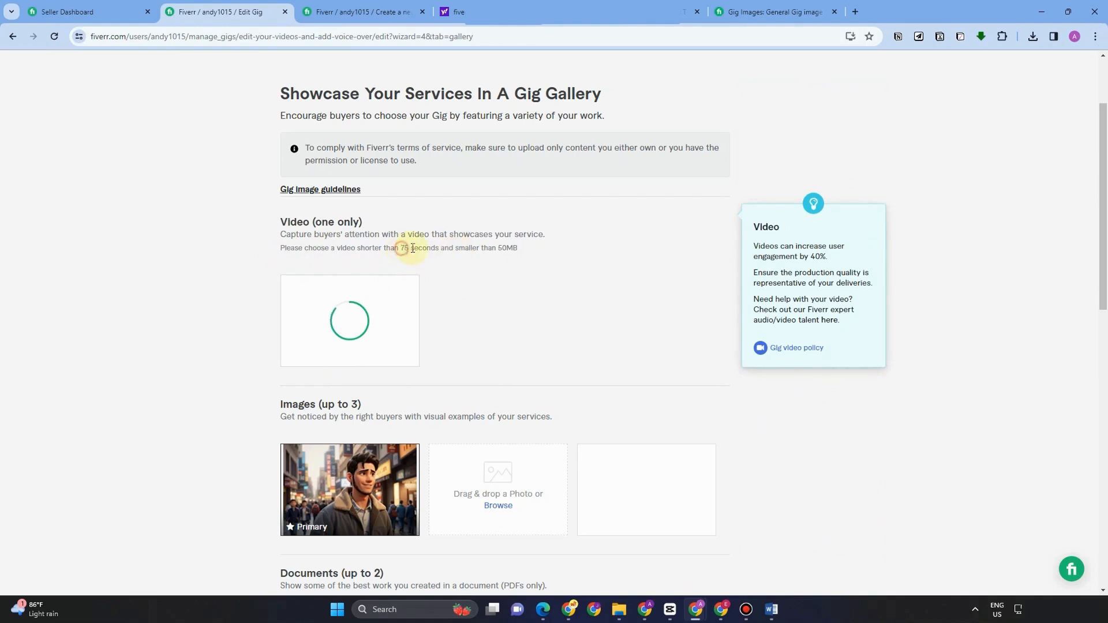
left_click_drag(403, 248, 529, 249)
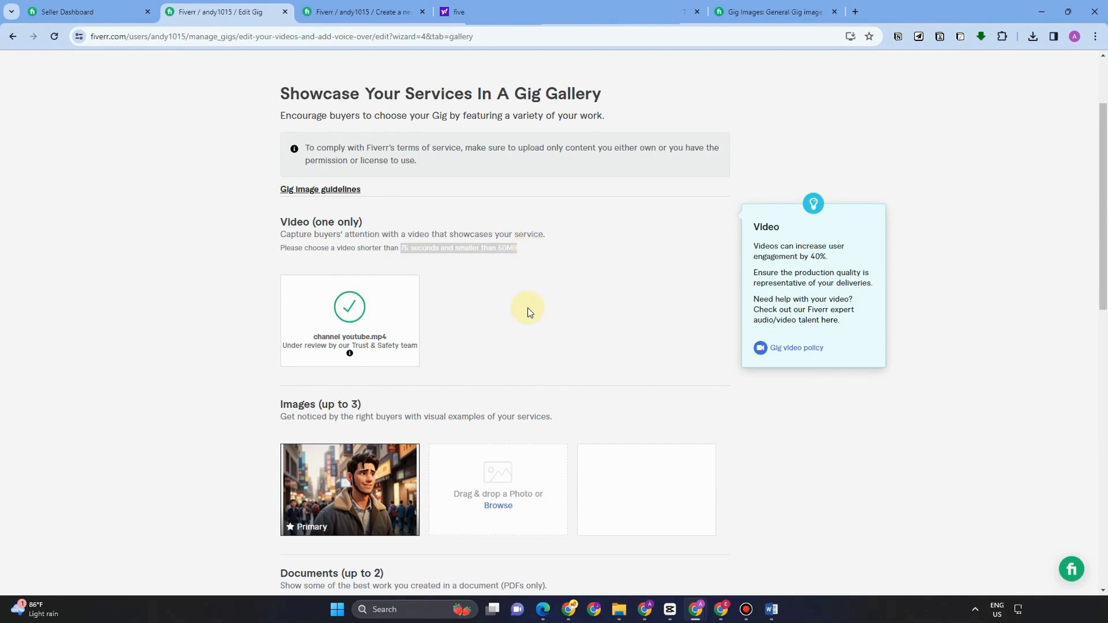
scroll(527, 307, "down", 1)
scroll(524, 314, "down", 1)
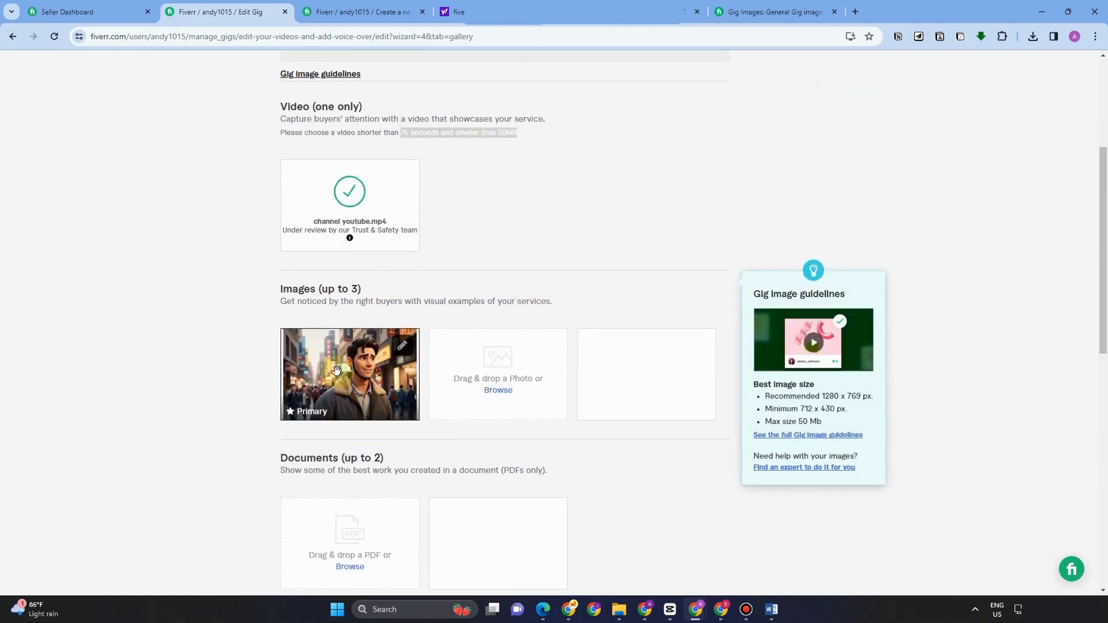
Step: Upload the voice-over cover as primary, a second cover, the content-writing cover third, then a PDF
left_click(402, 347)
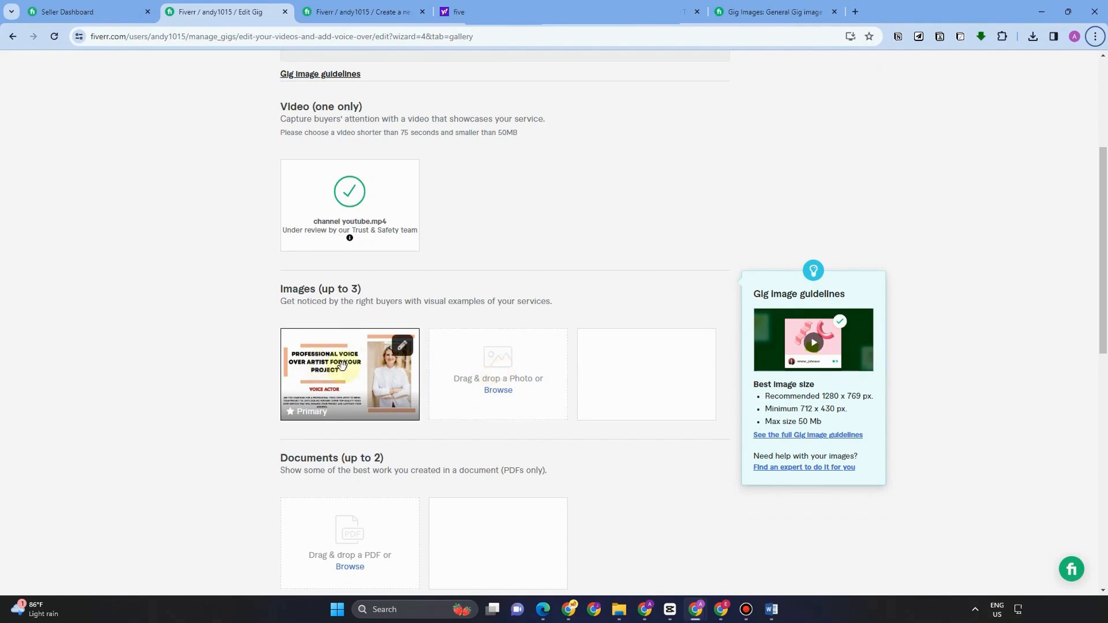
left_click(496, 397)
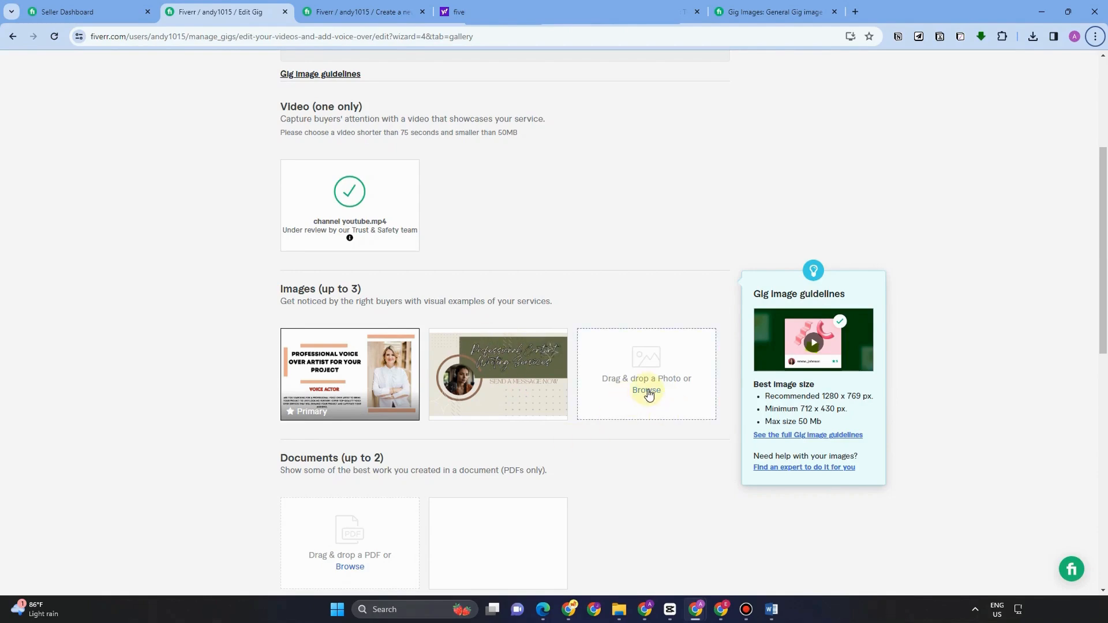
left_click(647, 390)
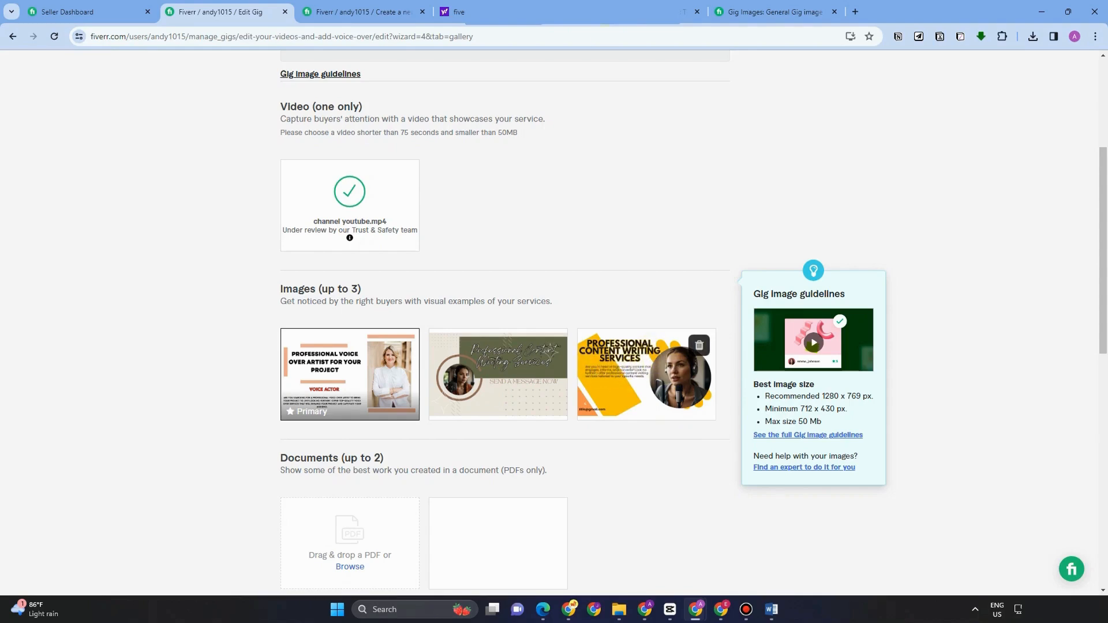
left_click(739, 426)
scroll(586, 429, "down", 2)
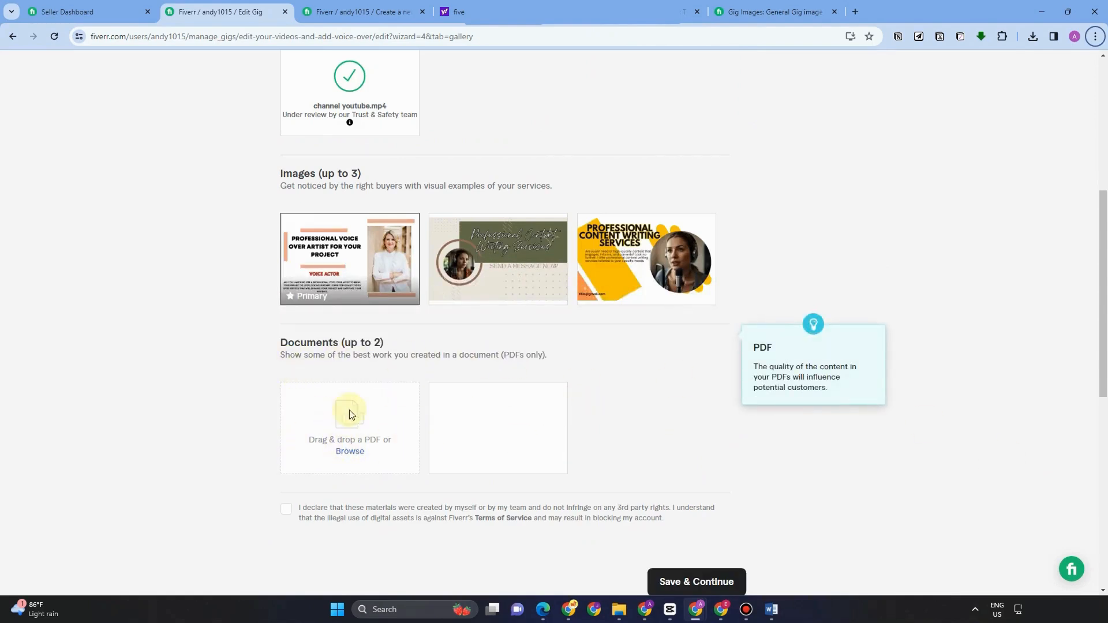
left_click(350, 414)
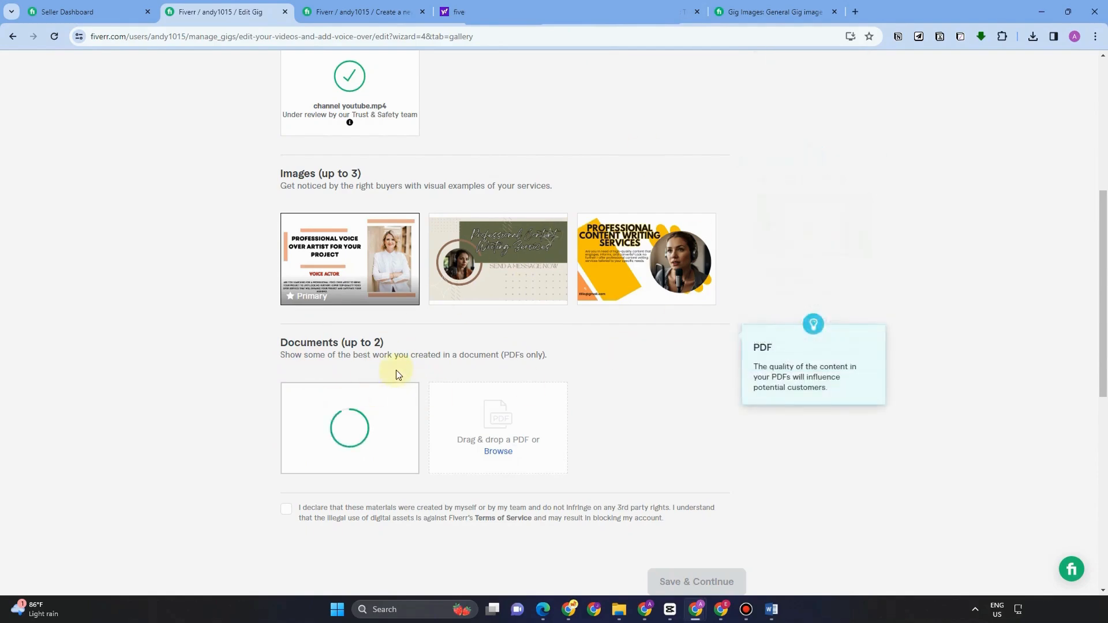
Step: Finish the gallery form with the declaration and save, then switch back to the Canva cover
scroll(452, 351, "up", 3)
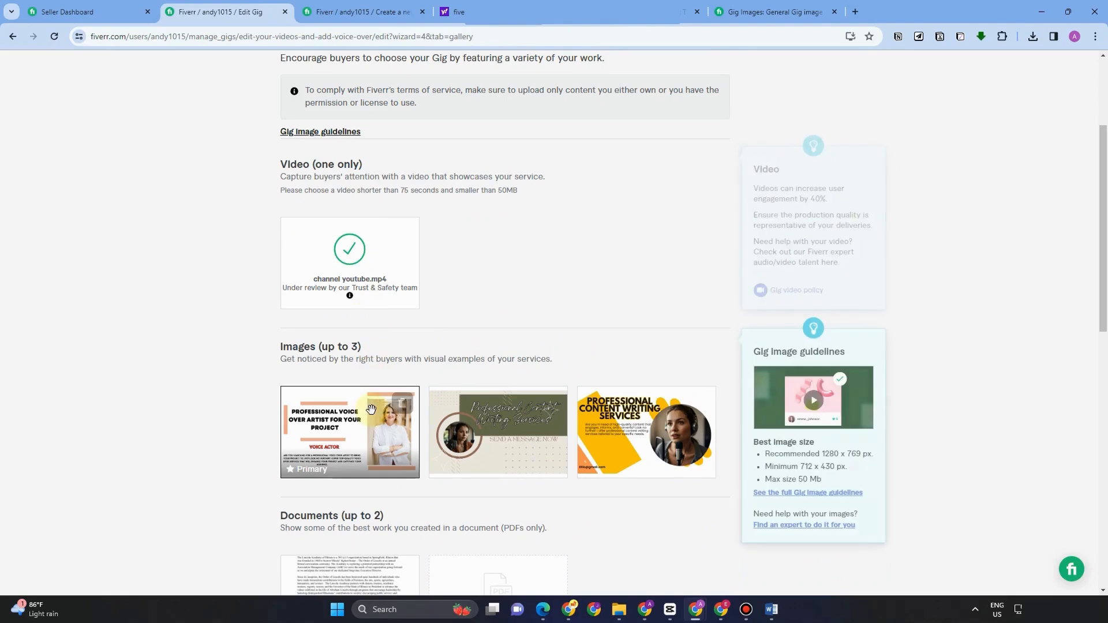
scroll(371, 409, "down", 1)
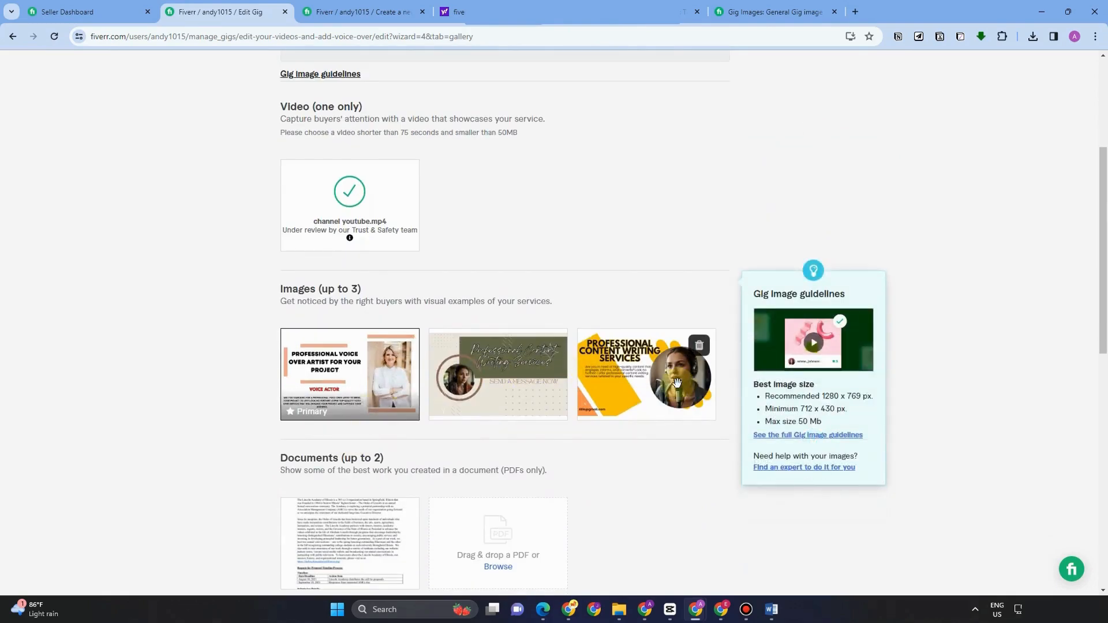
scroll(676, 383, "down", 2)
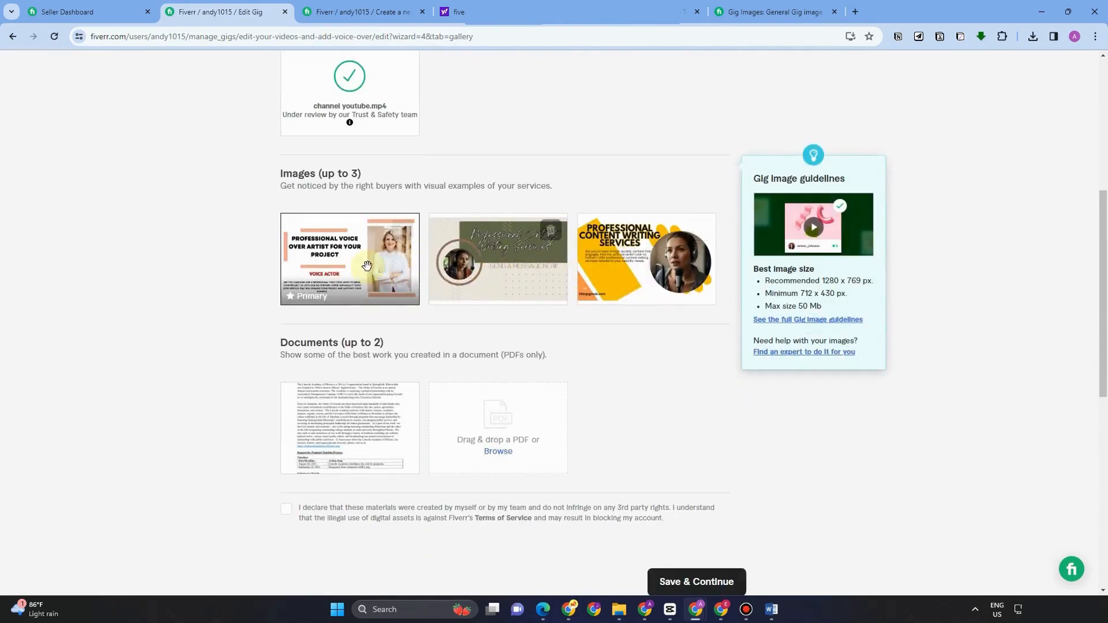
scroll(375, 311, "down", 2)
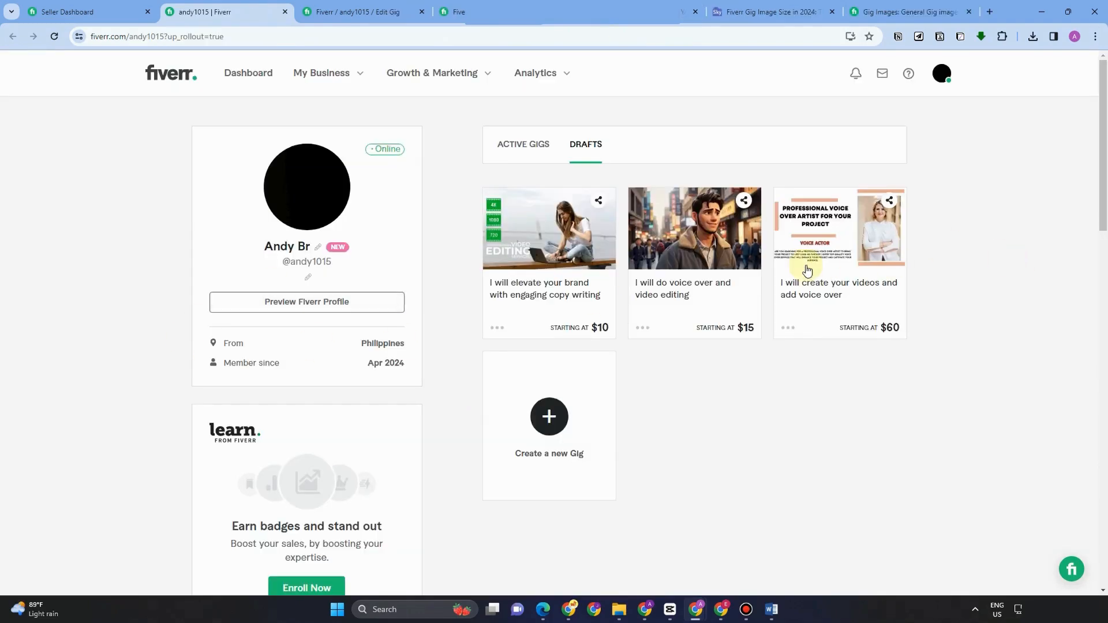
scroll(807, 277, "down", 3)
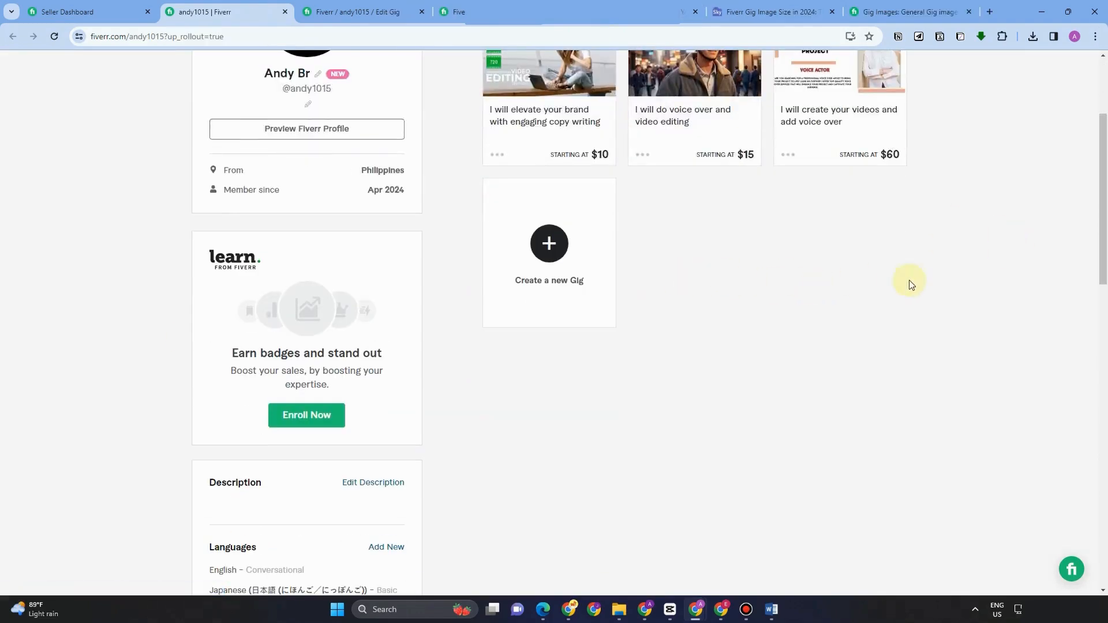
scroll(916, 280, "up", 2)
scroll(916, 280, "down", 3)
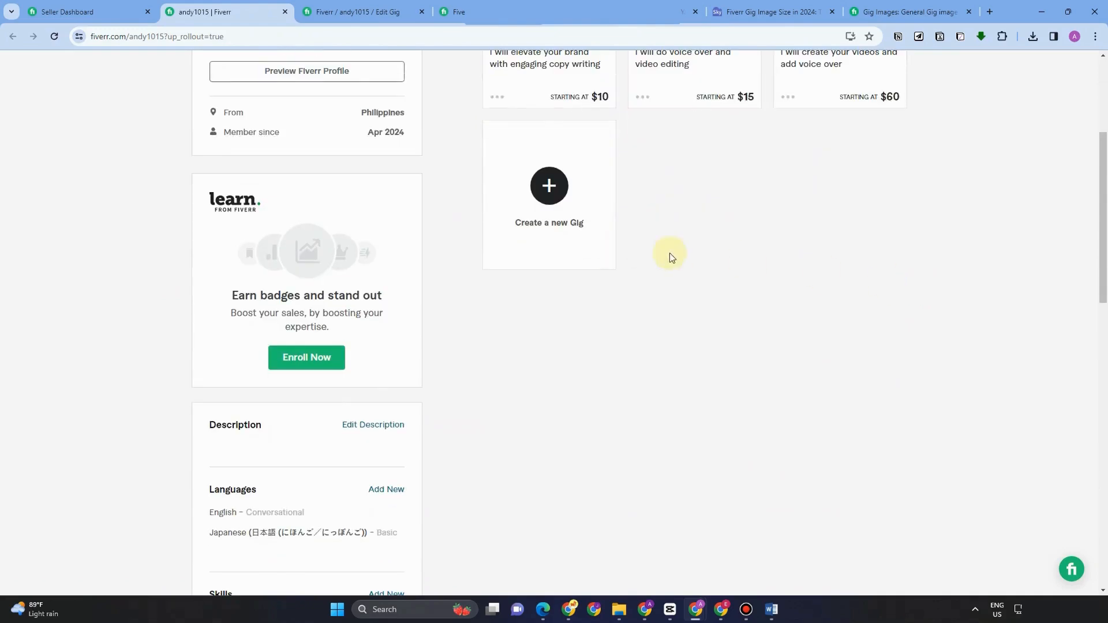
scroll(718, 259, "up", 2)
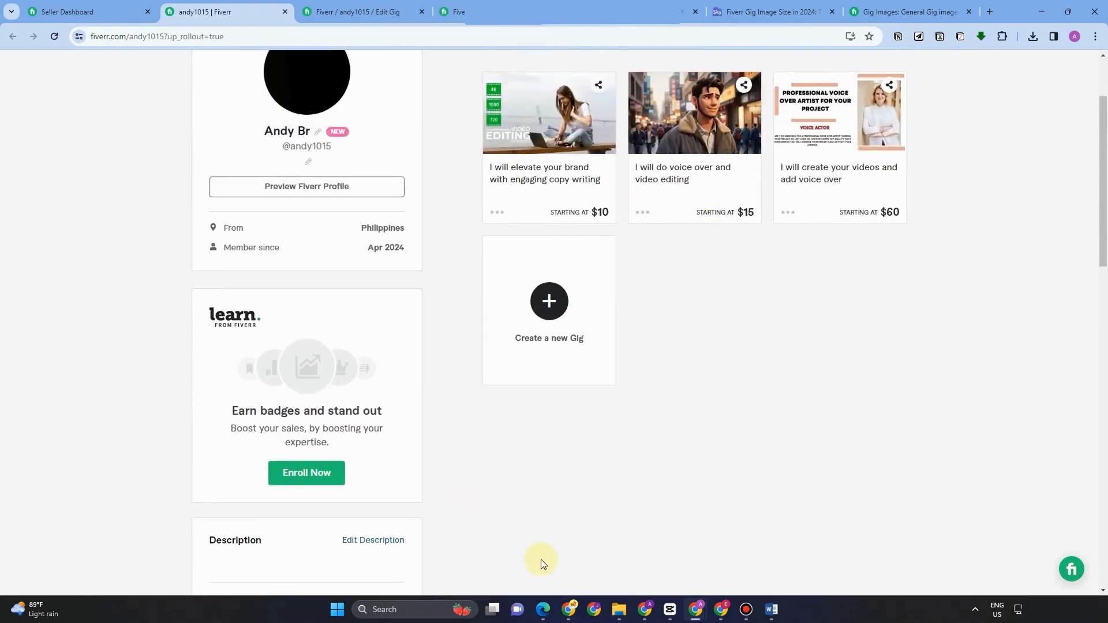
left_click(542, 609)
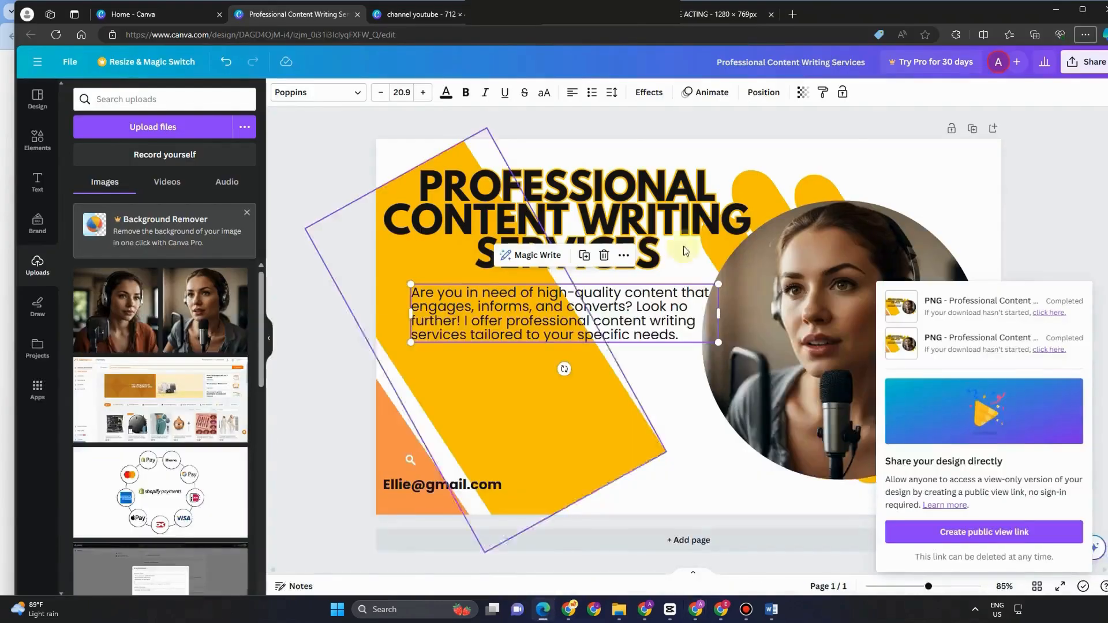
Step: Try the red-and-blue, yellow-and-black, black-and-red and red laptop marketing templates on the page
left_click(1064, 248)
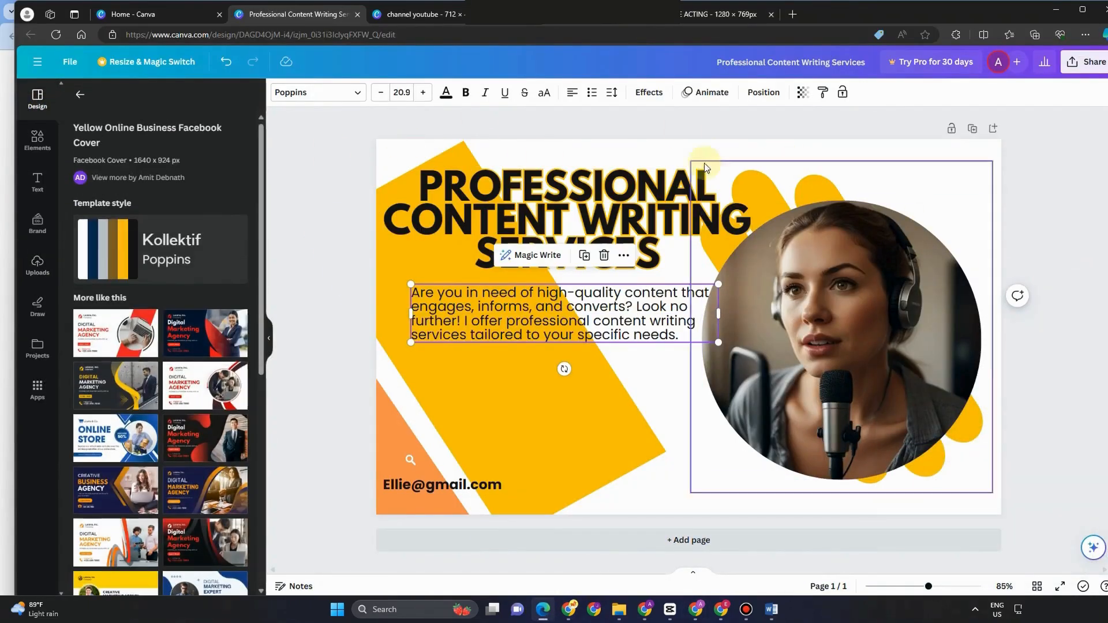
left_click(188, 340)
left_click(539, 349)
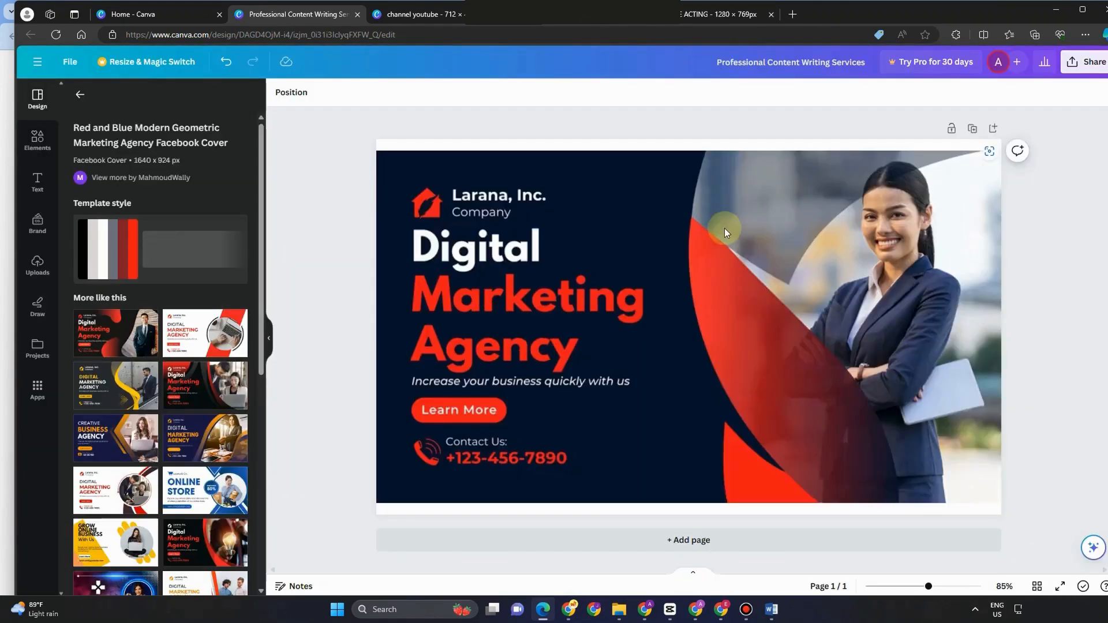
left_click(698, 283)
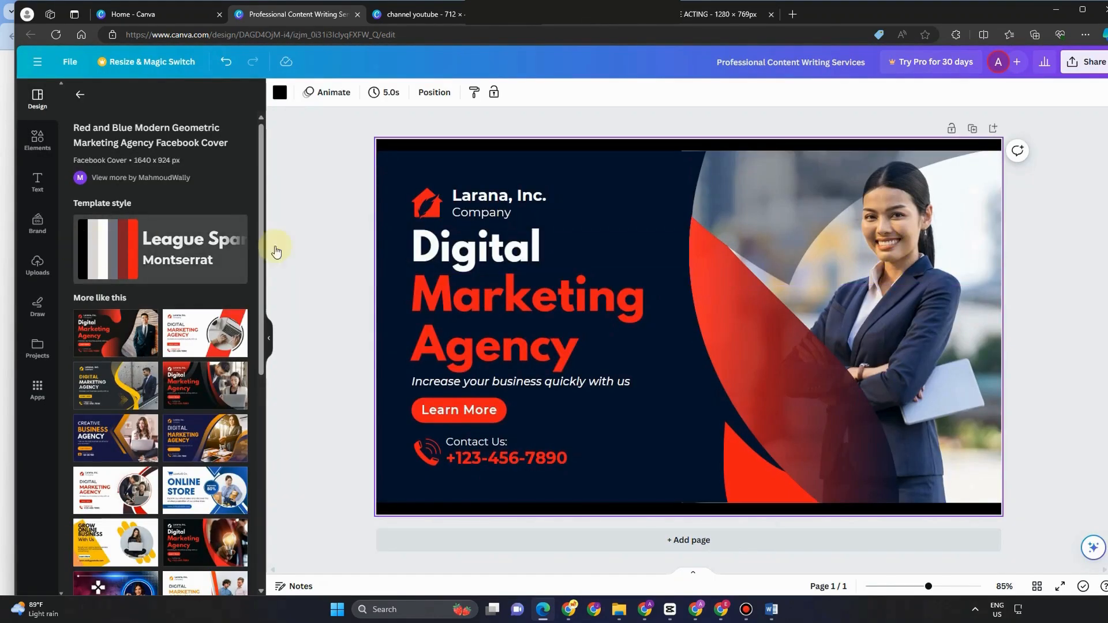
left_click(123, 376)
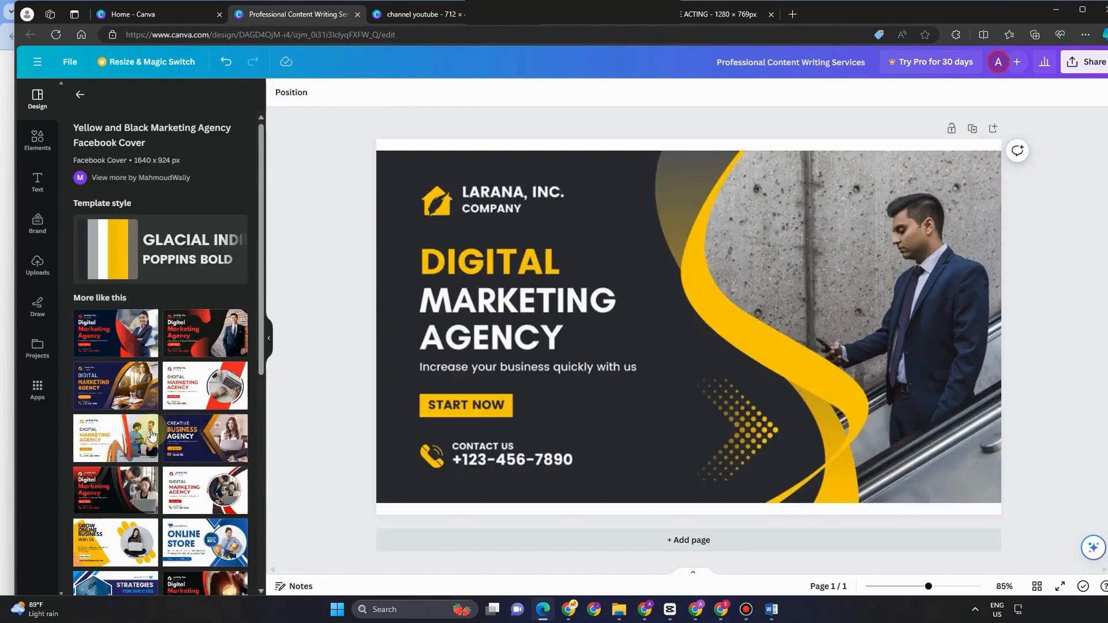
left_click(182, 329)
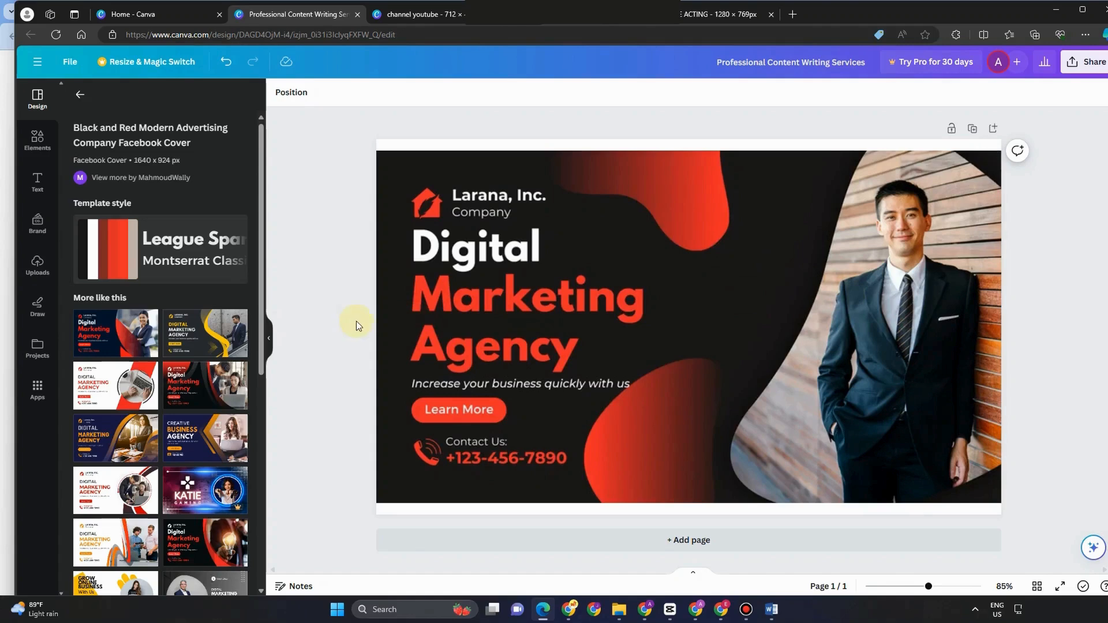
left_click(213, 379)
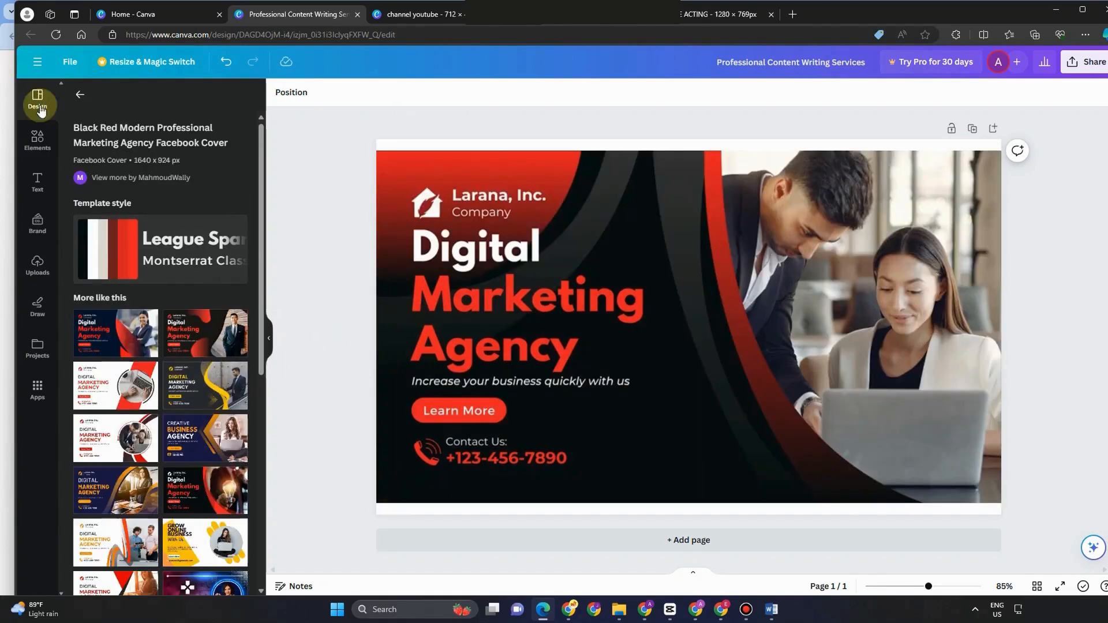
Step: From the cover-for-business results, try the pink watercolor template, then apply Digital Marketing Agency
left_click(80, 95)
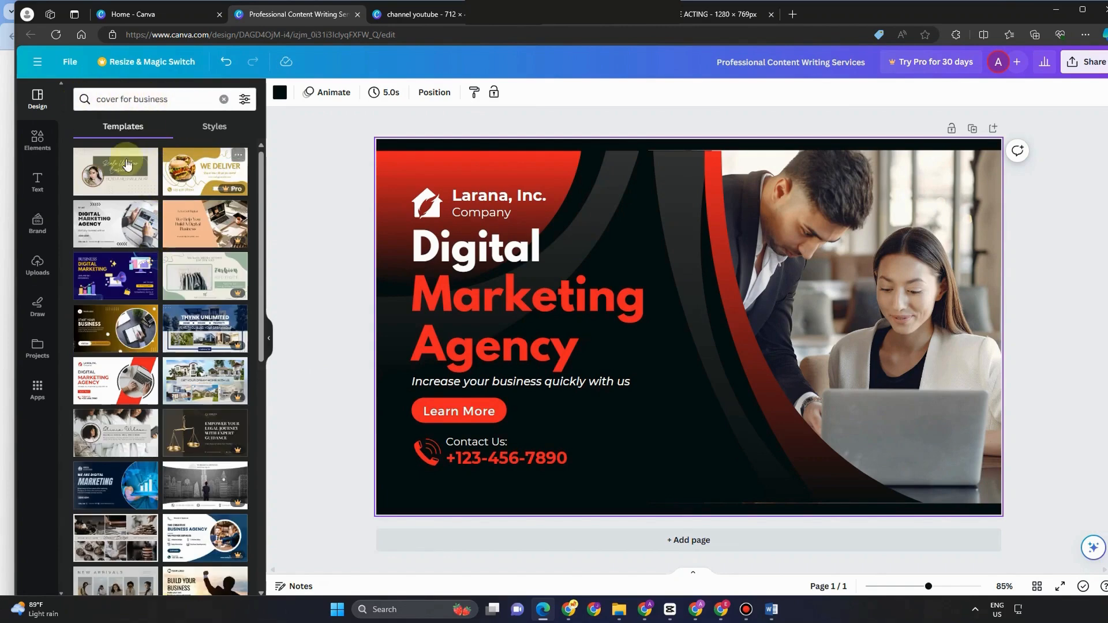
scroll(184, 398, "down", 4)
scroll(186, 403, "down", 5)
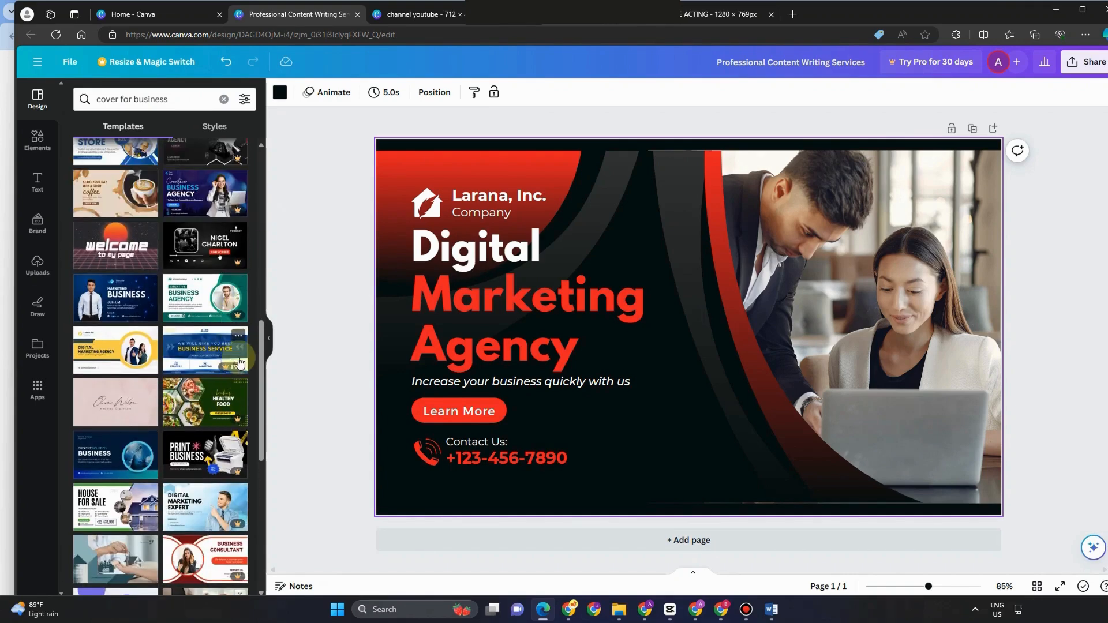
scroll(206, 312, "up", 5)
scroll(206, 313, "up", 5)
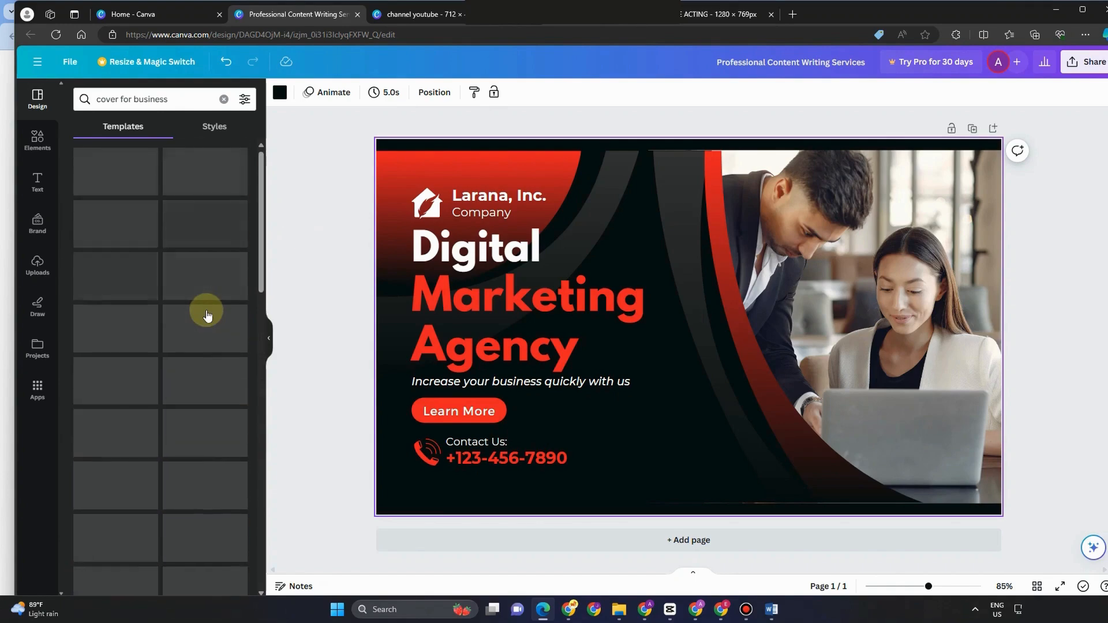
scroll(203, 346, "down", 10)
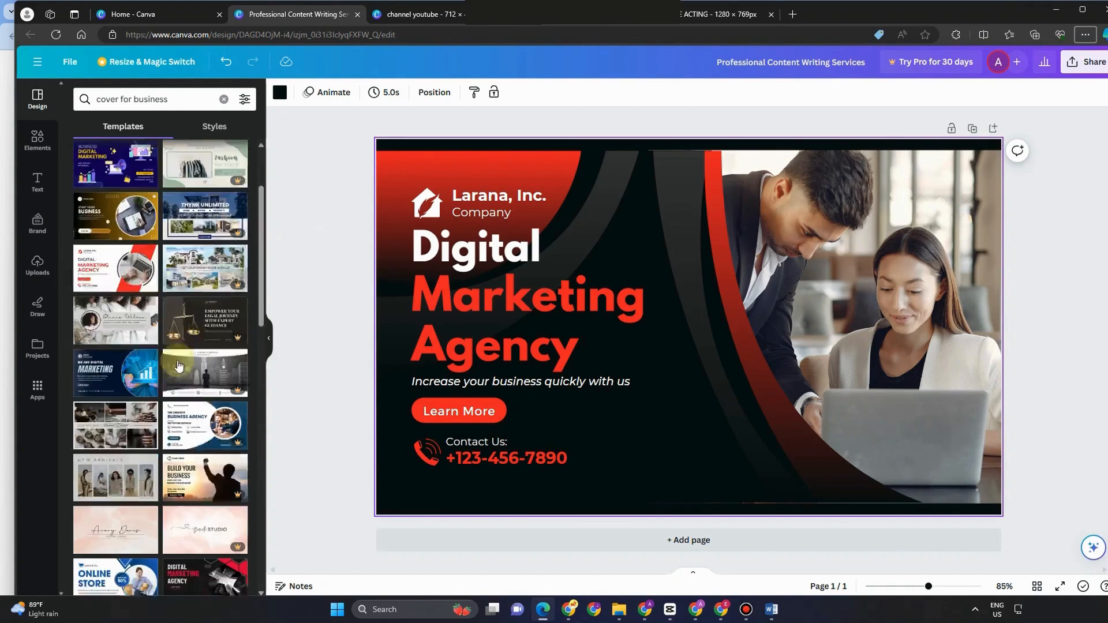
left_click(118, 161)
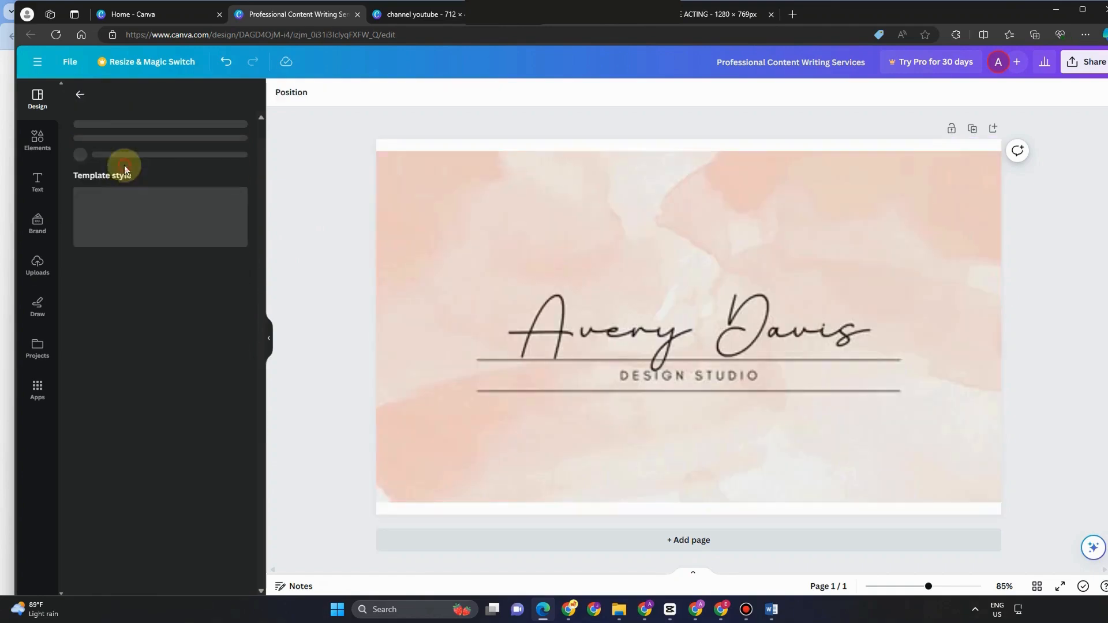
left_click(80, 94)
left_click(101, 428)
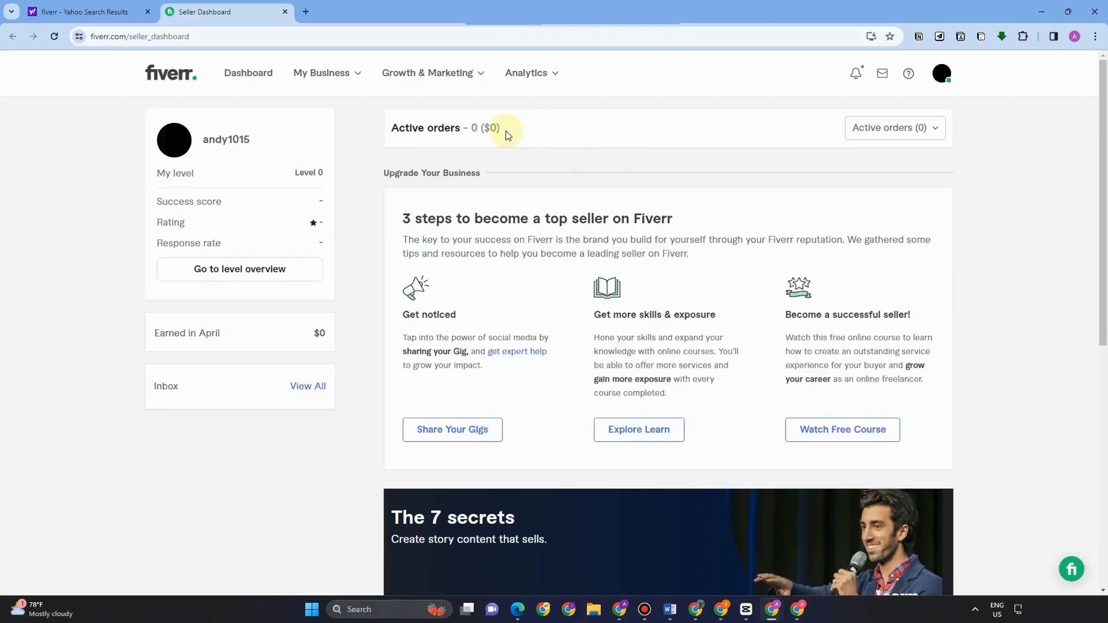
Step: Start a new Fiverr gig from the profile's gig list, then switch to the TO CREATE presentation
left_click(450, 437)
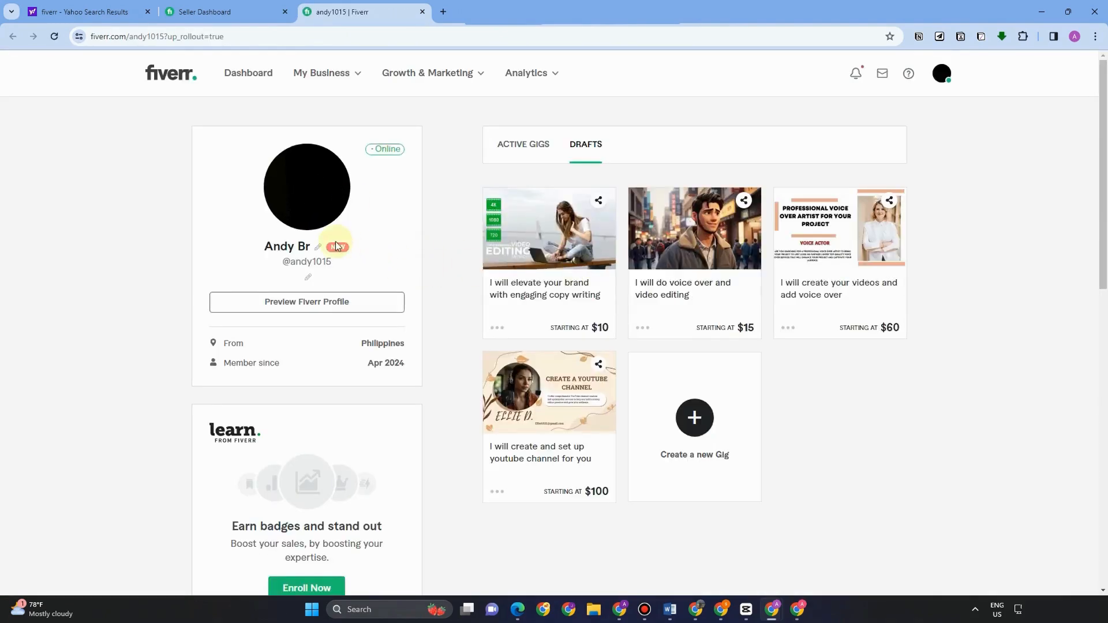
left_click(689, 426)
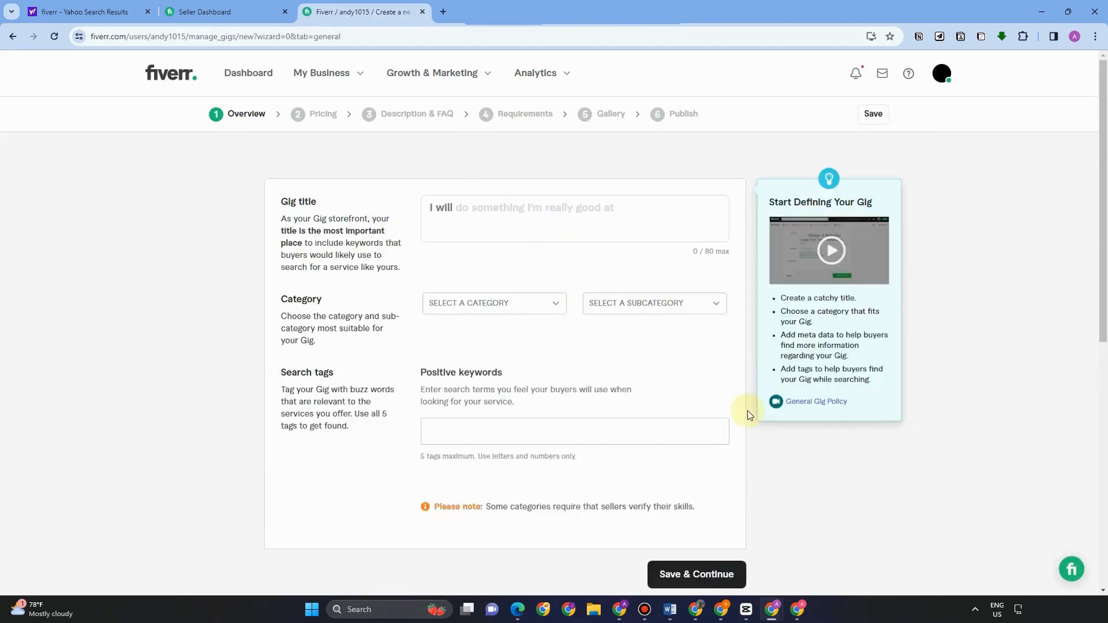
scroll(771, 461, "down", 8)
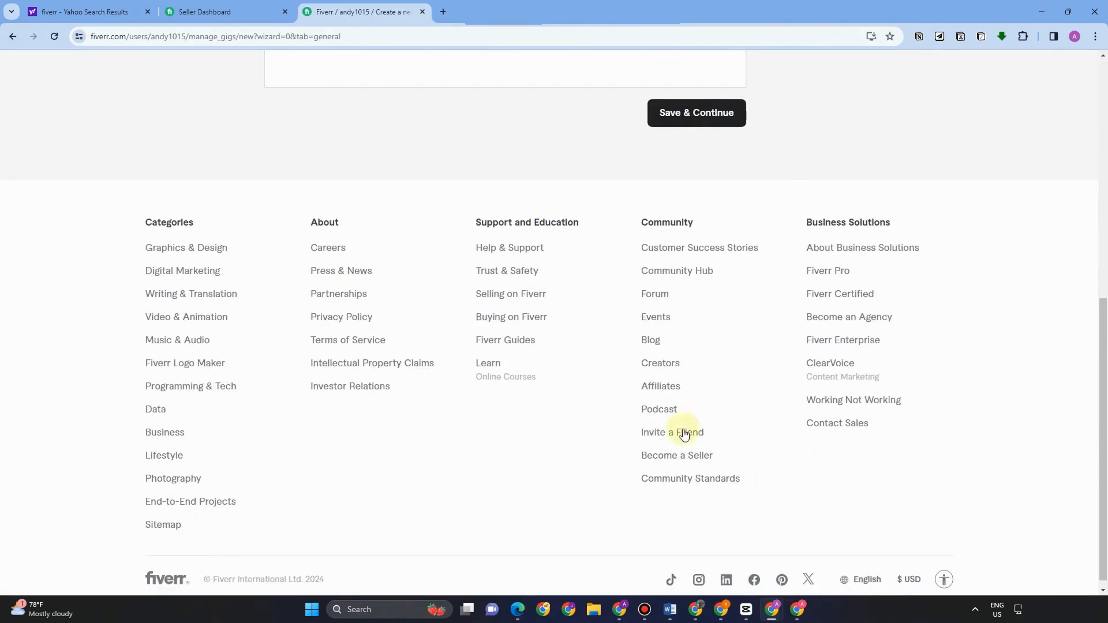
scroll(684, 435, "up", 8)
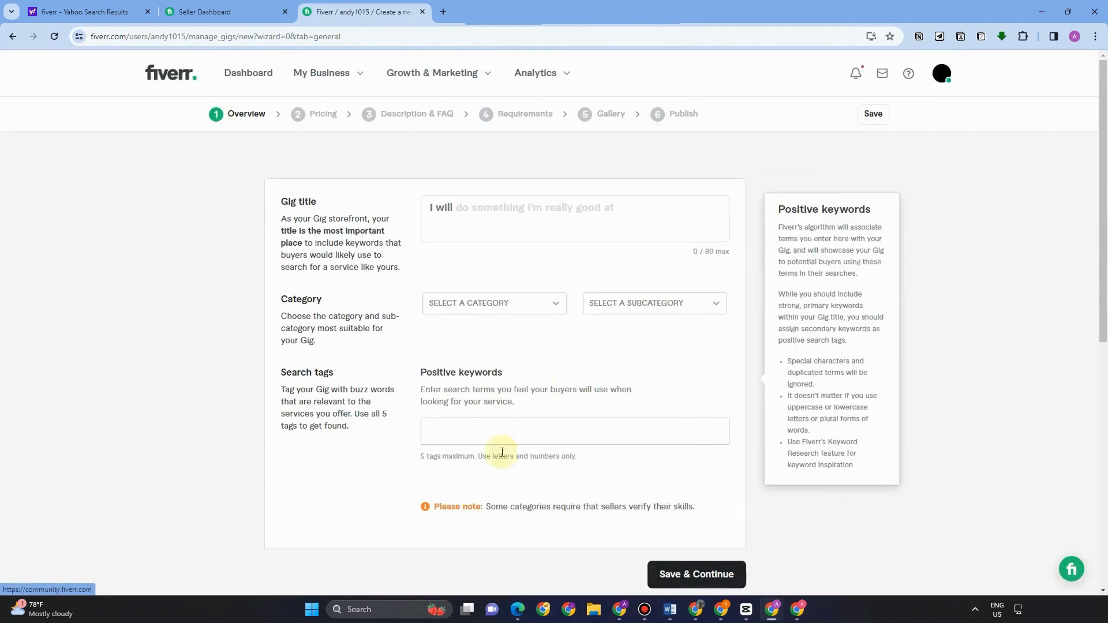
mouse_move(517, 610)
left_click(574, 545)
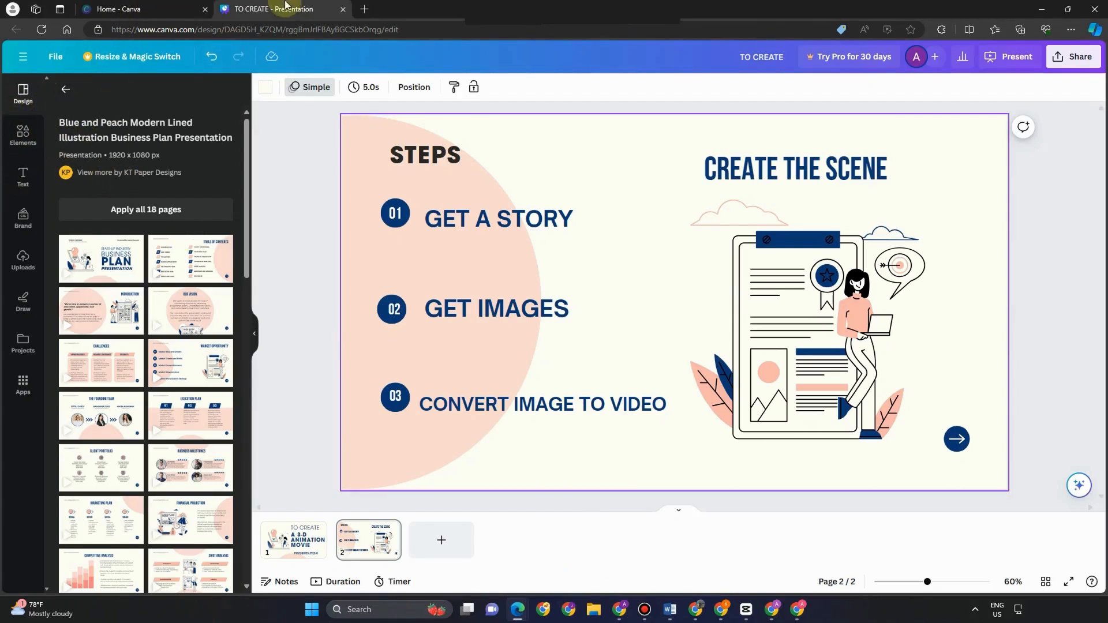
Step: Switch to the Home - Canva tab, then back to Fiverr's empty new-gig Overview form
key("ctrl+shift+Tab")
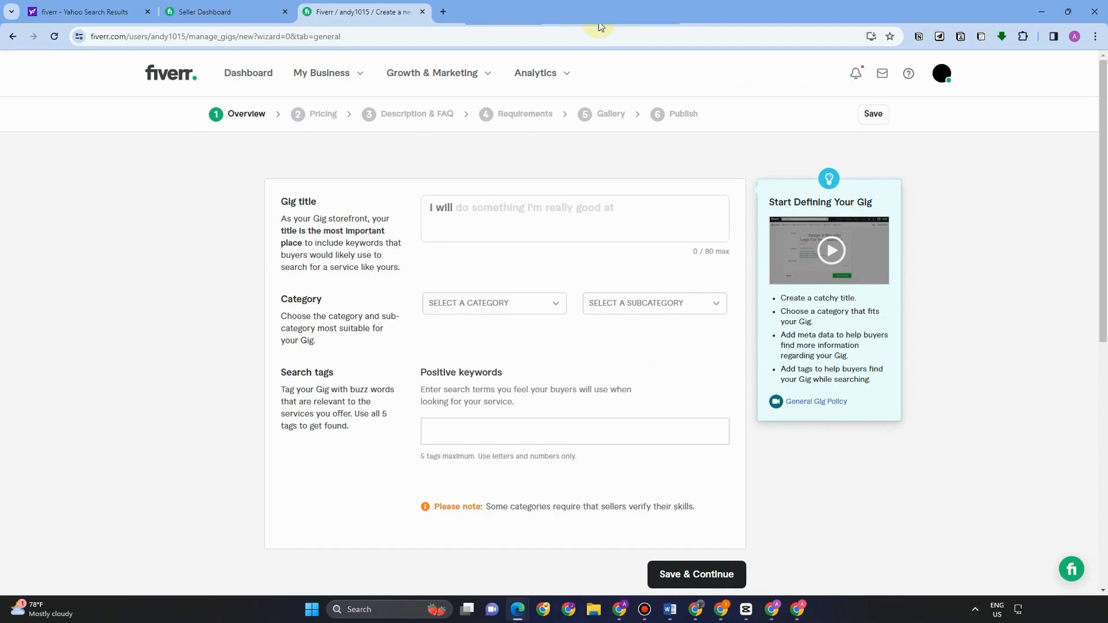
Step: Bring back the Canva editor showing the Digital Marketing Agency cover design
mouse_move(772, 608)
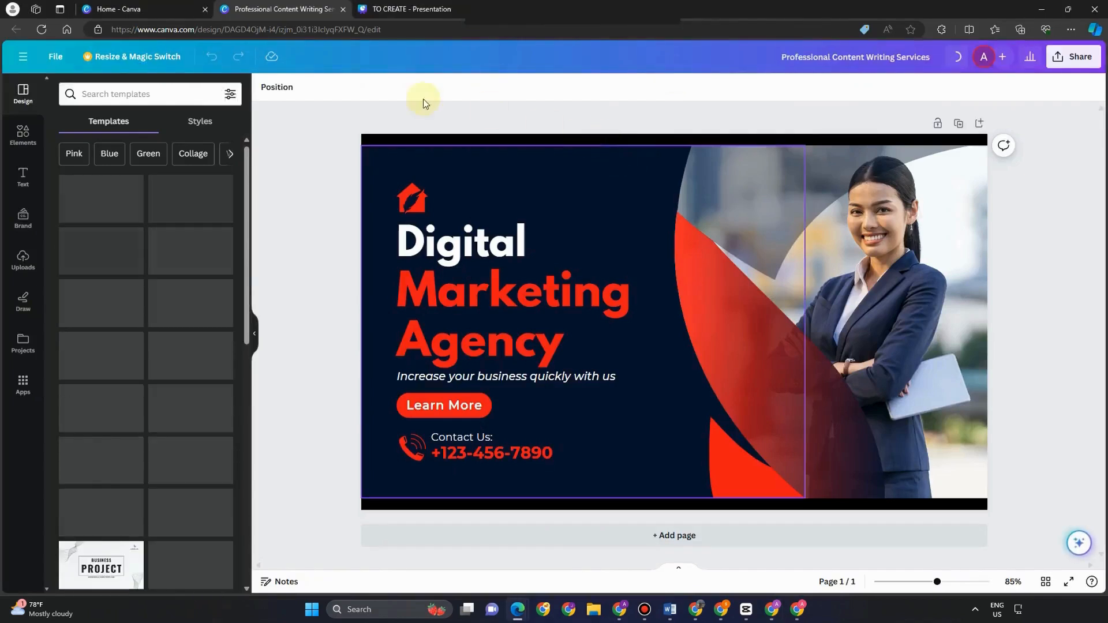
Step: Search templates for 'youtu' and open the YouTube Banners results
left_click(144, 94)
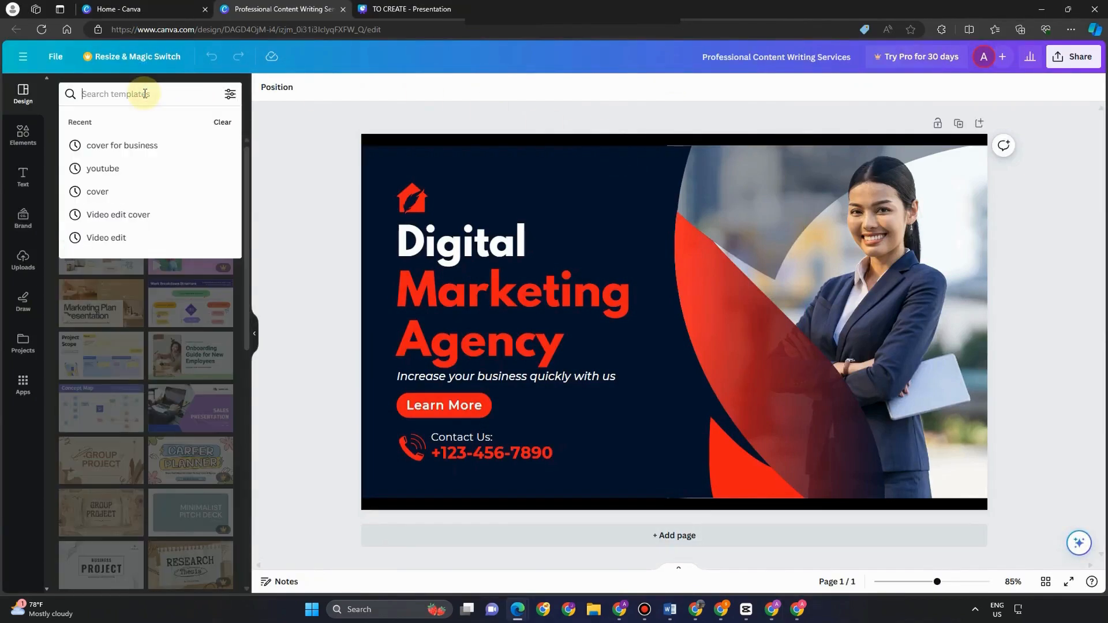
type("youtube")
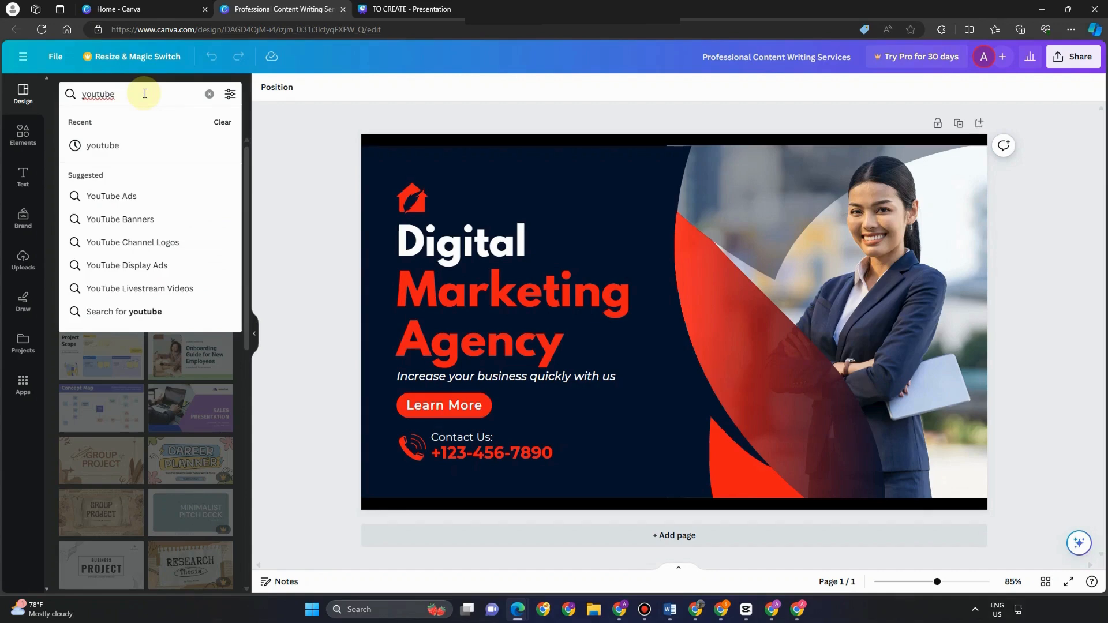
left_click(132, 219)
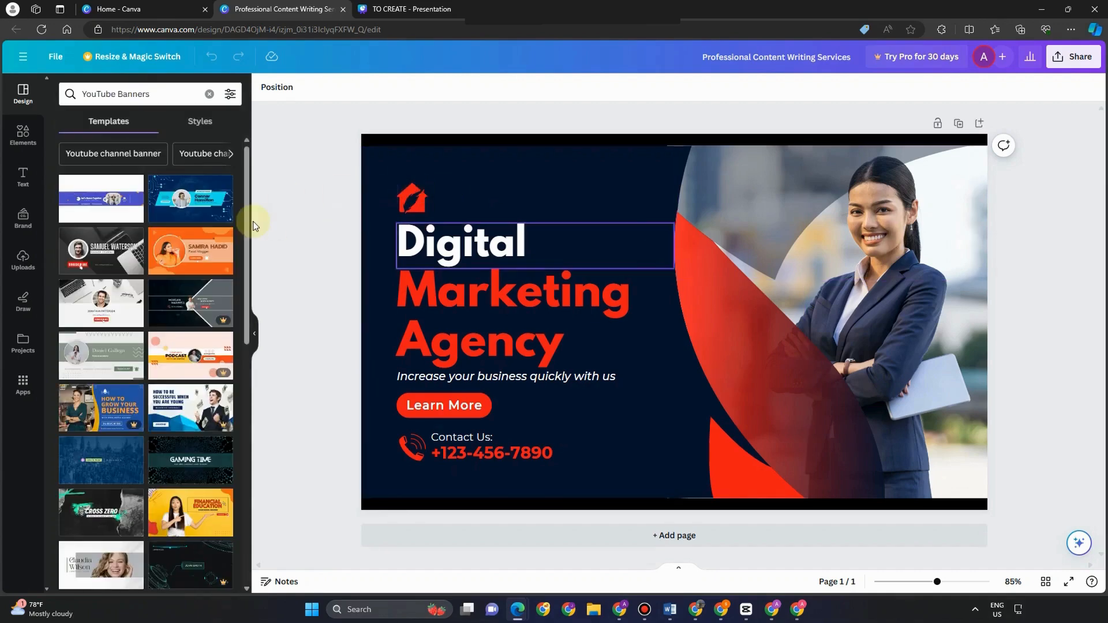
left_click(167, 207)
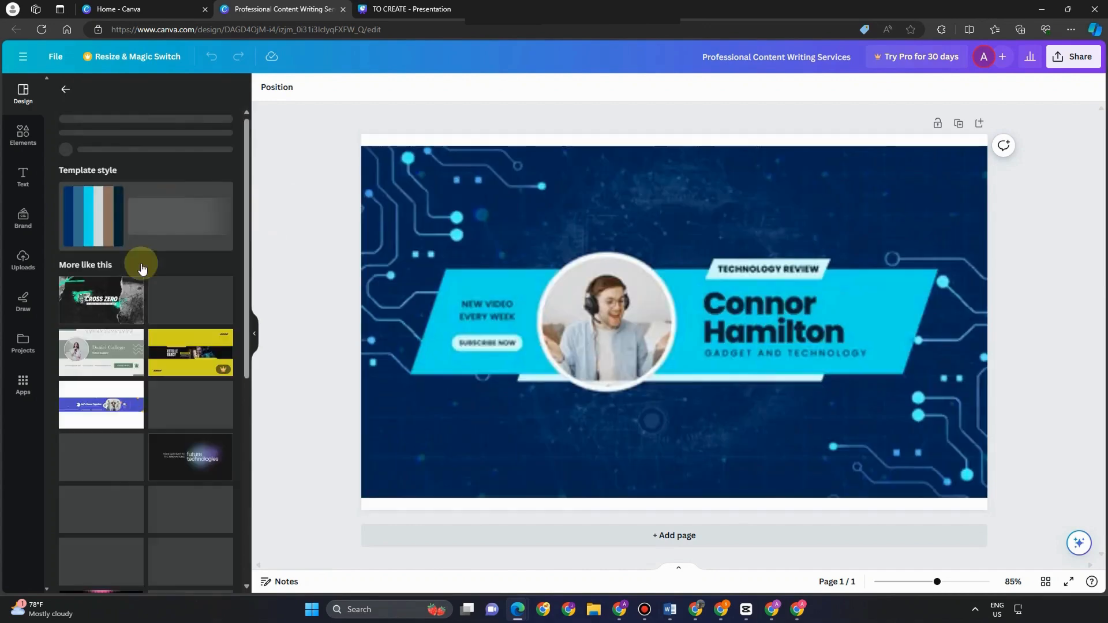
Step: Try the Cross Zero banner, apply Trade & Investments instead, then clear the search
left_click(97, 338)
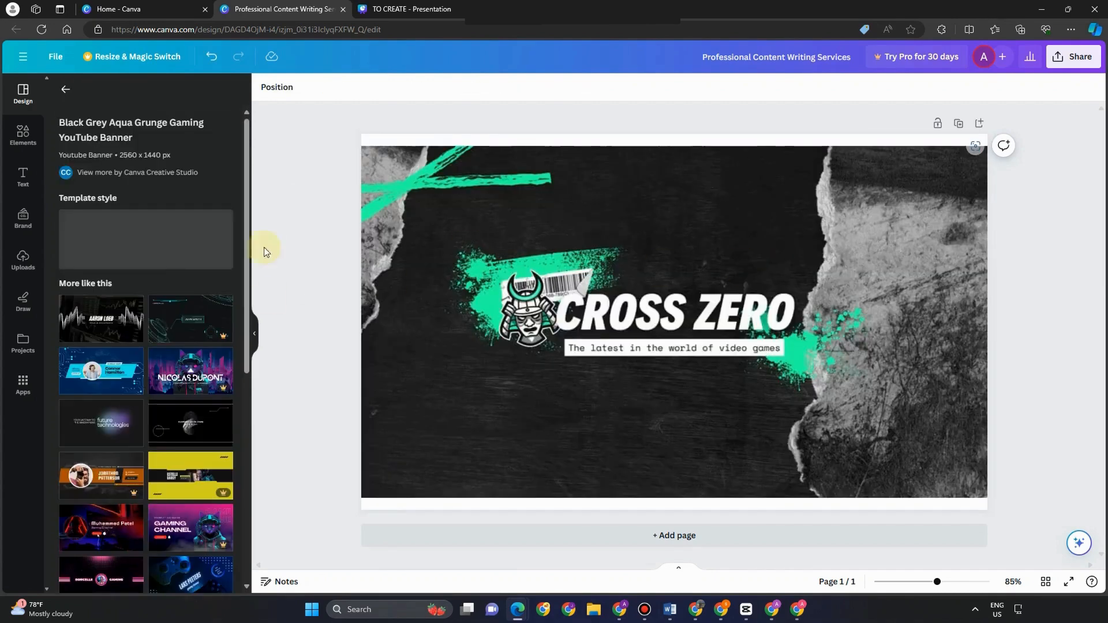
left_click(97, 340)
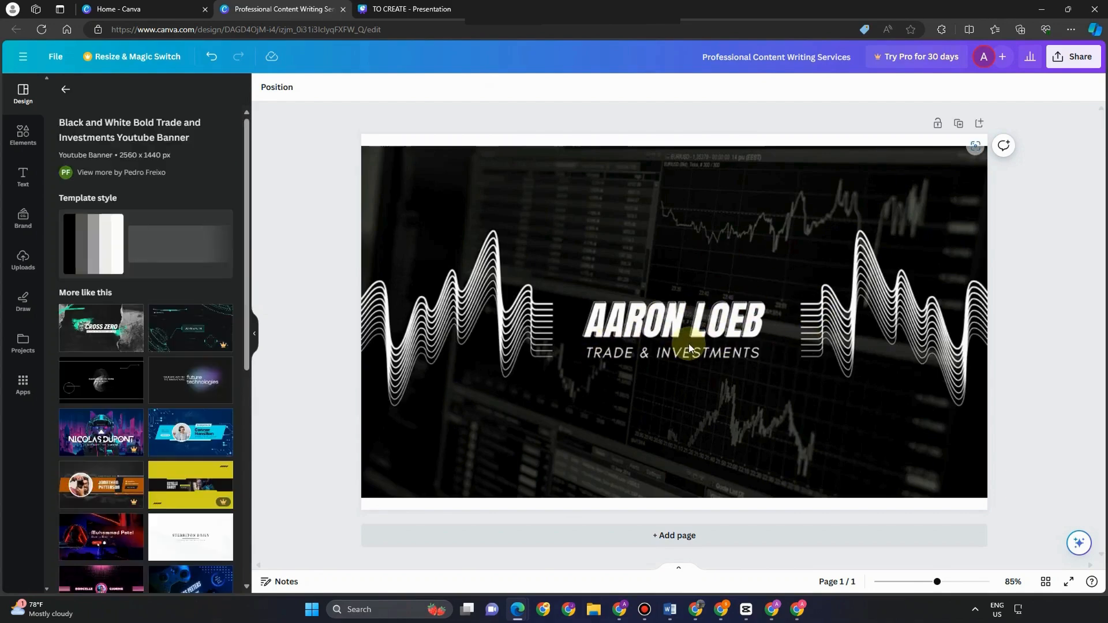
left_click(65, 89)
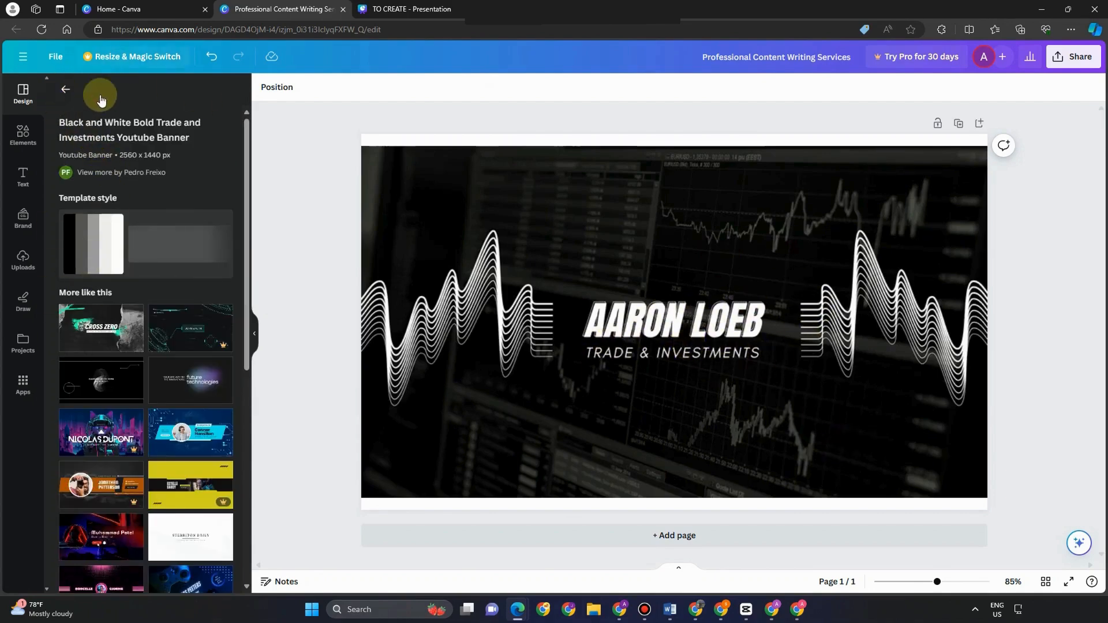
left_click(209, 94)
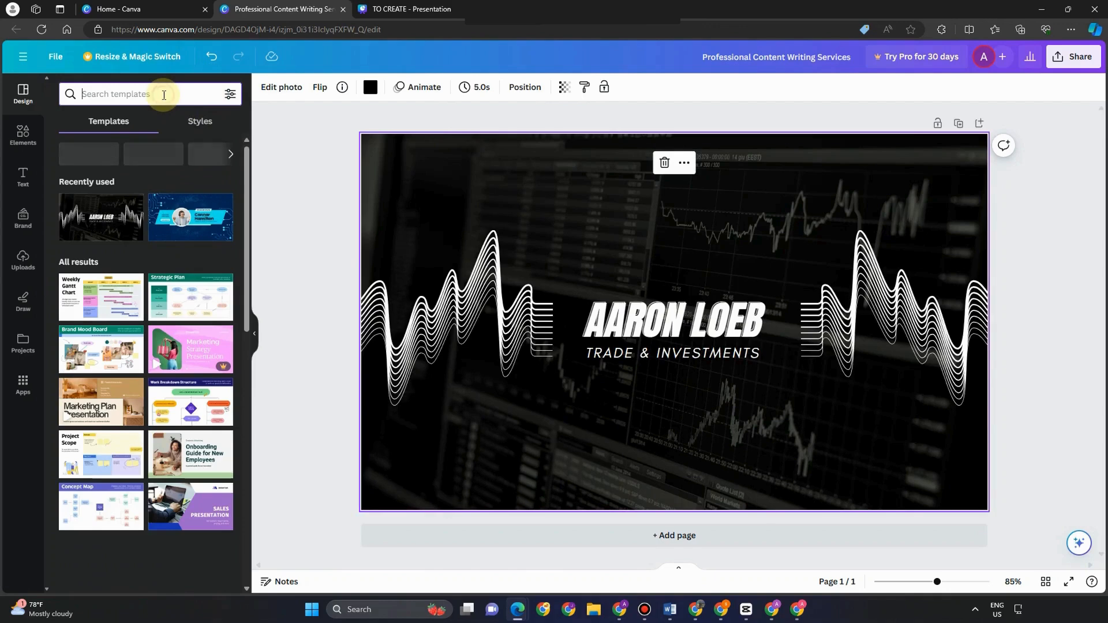
Step: Search 'voice acting' templates, open Dark Podcast Live Intro, and browse its similar designs
type("voi")
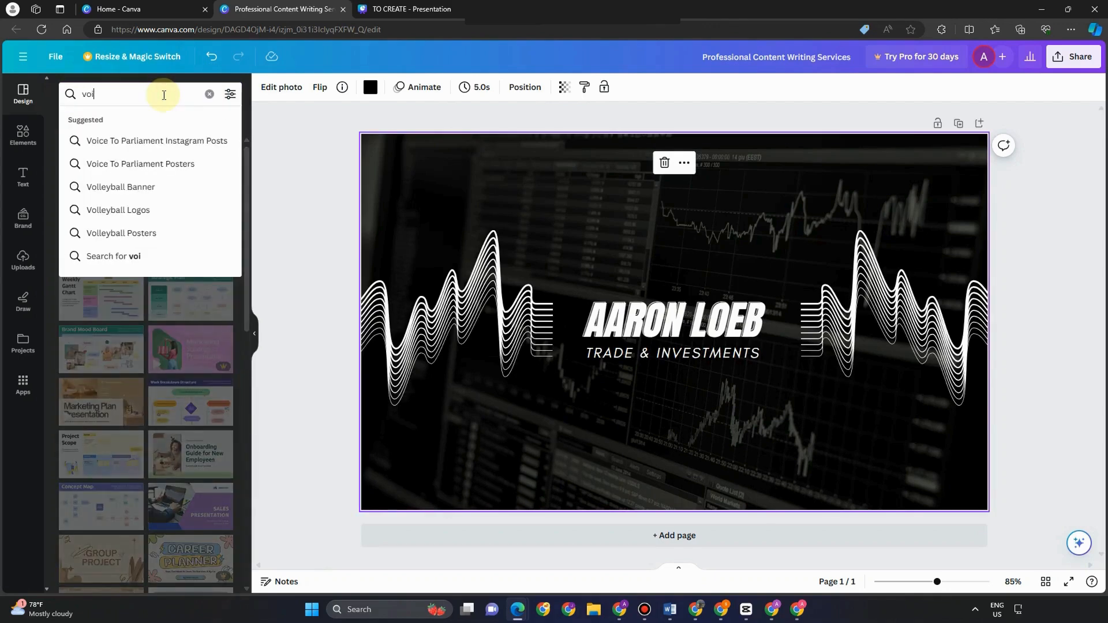
type("ce act")
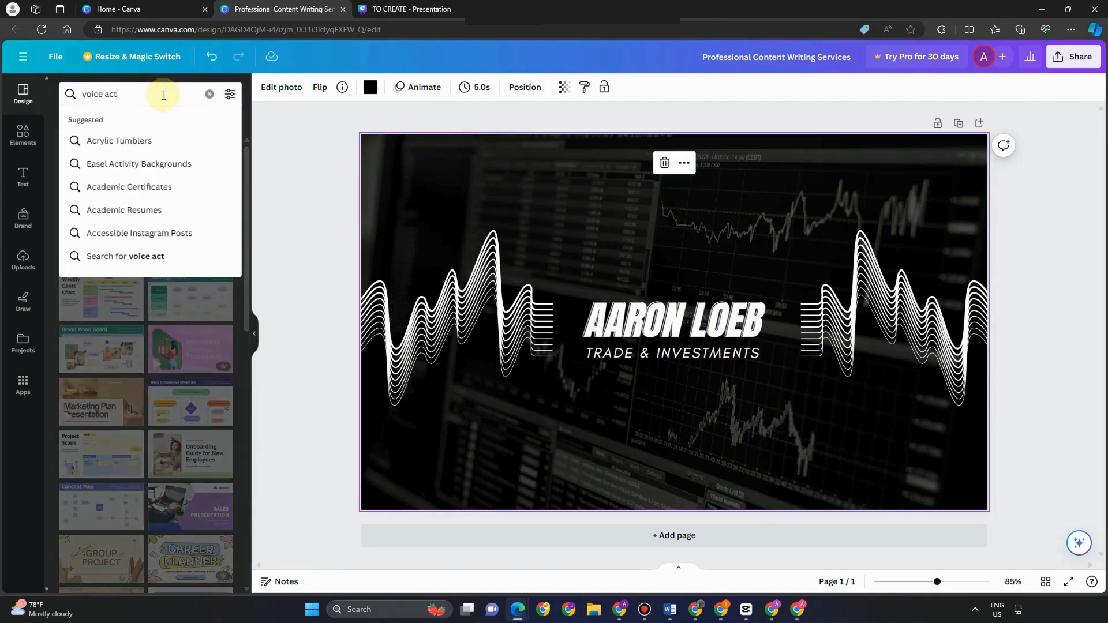
type("ing")
key("Return")
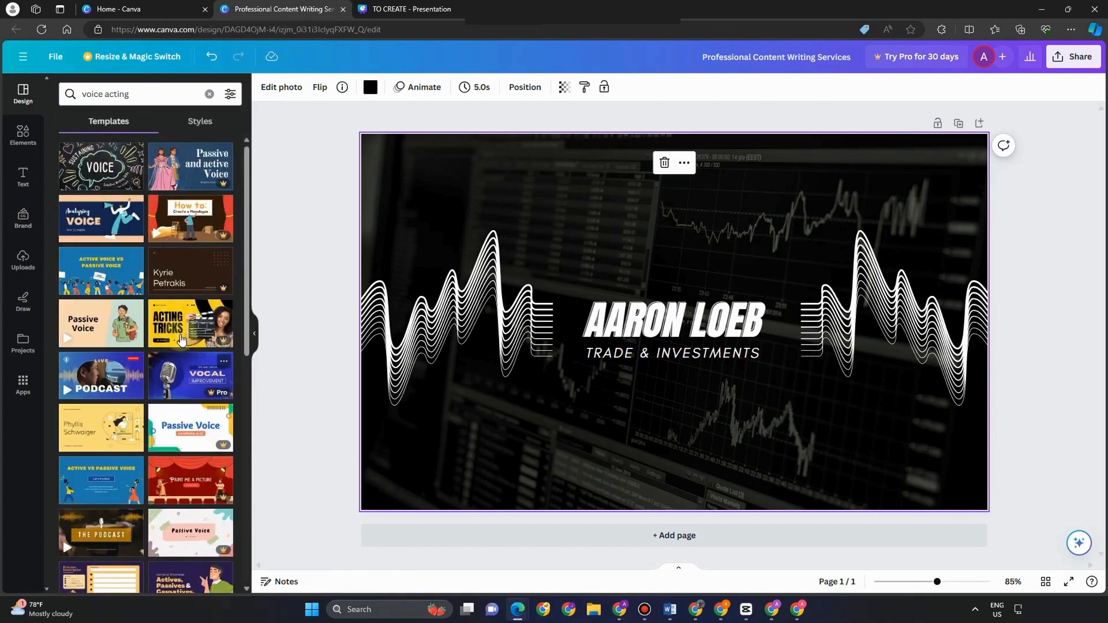
scroll(114, 326, "down", 3)
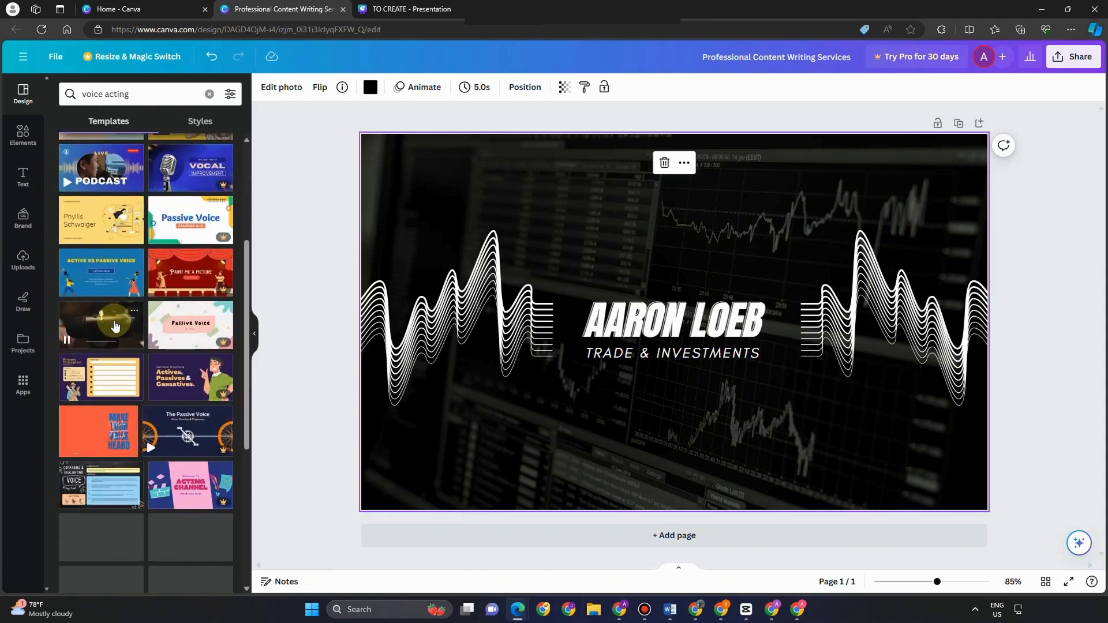
left_click(115, 326)
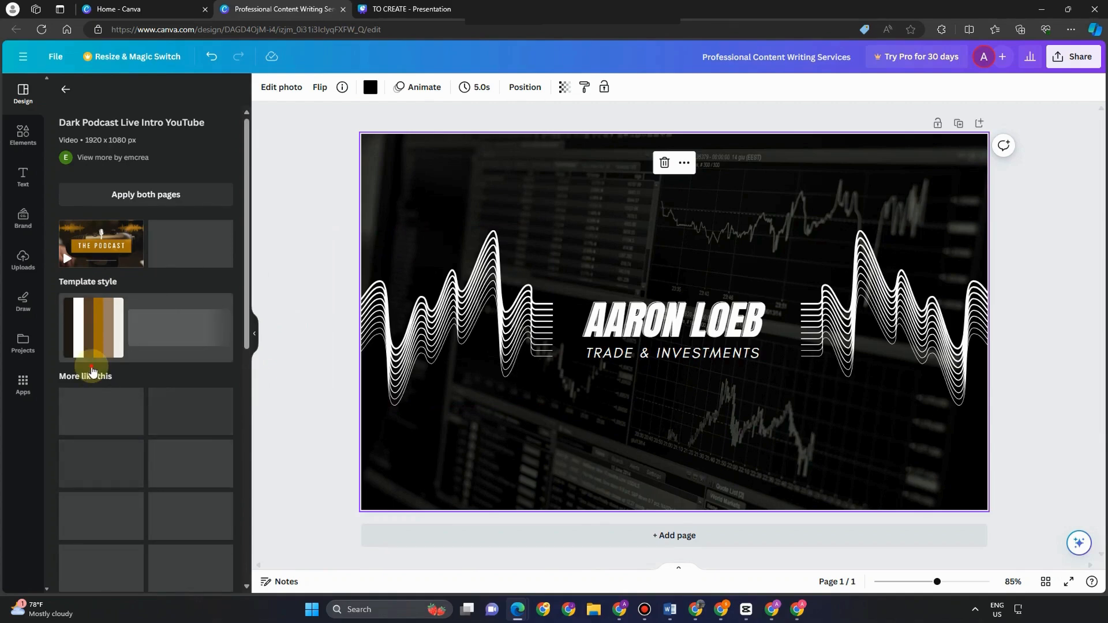
scroll(202, 371, "down", 1)
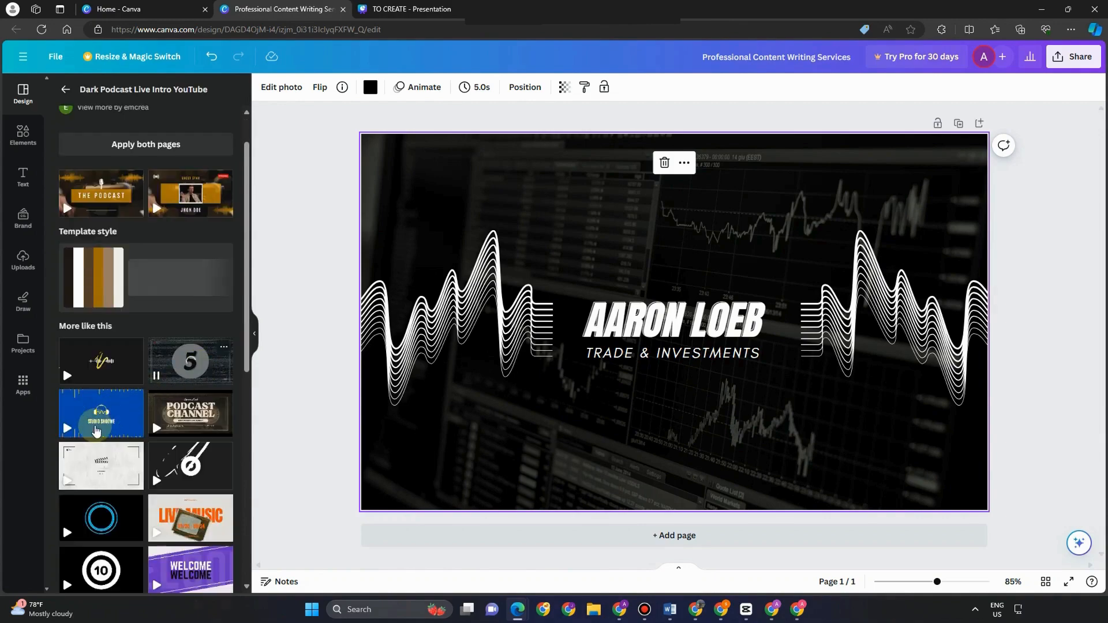
scroll(62, 468, "down", 3)
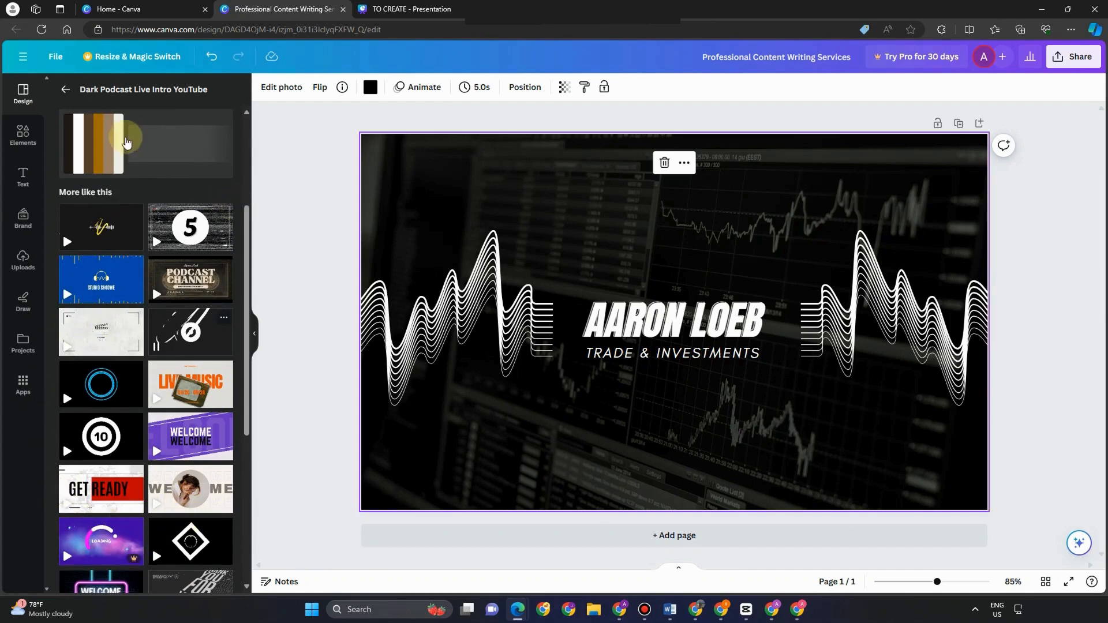
scroll(129, 257, "down", 5)
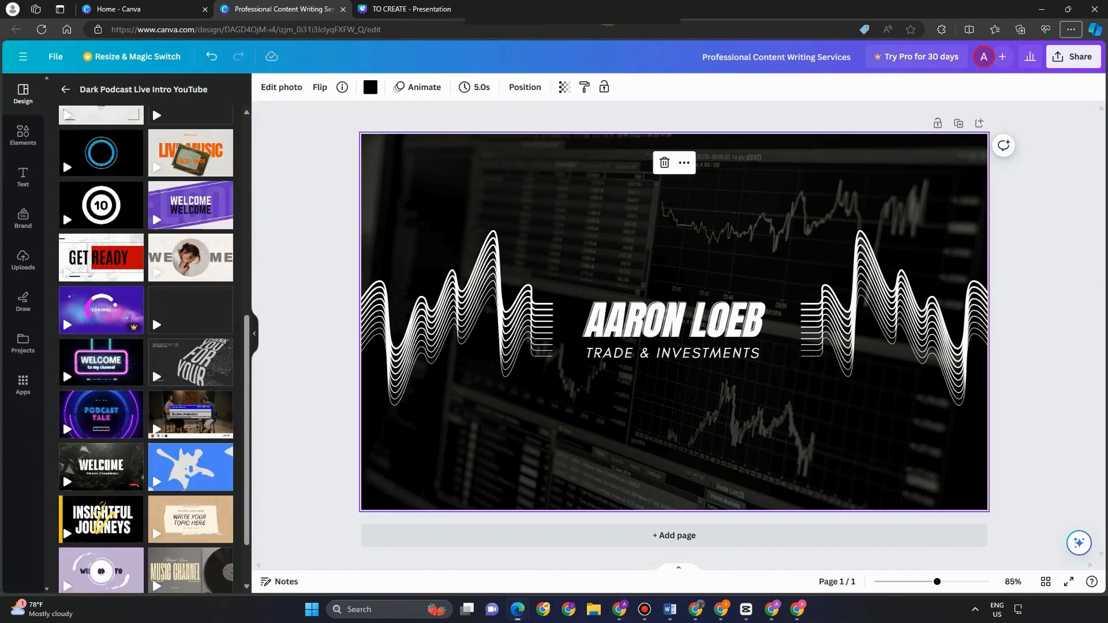
scroll(177, 209, "up", 10)
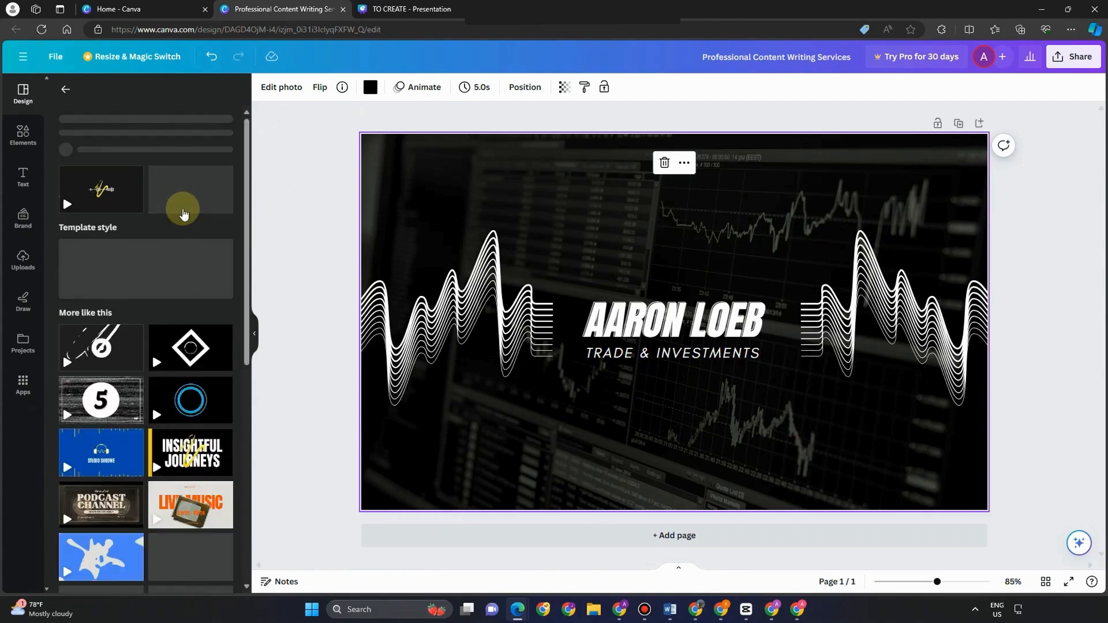
scroll(123, 254, "down", 10)
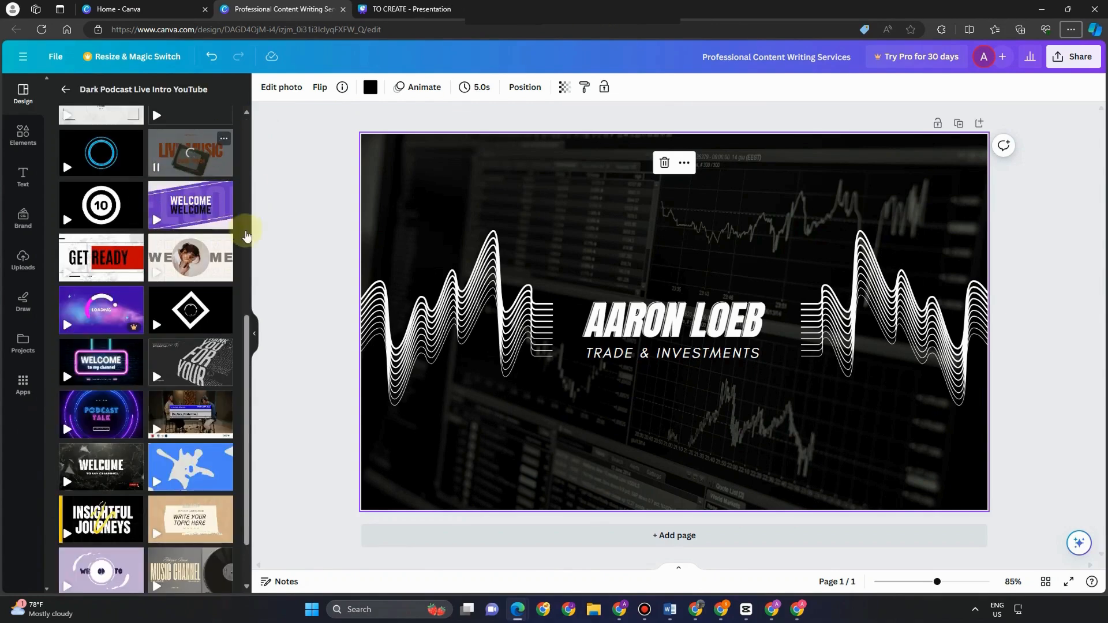